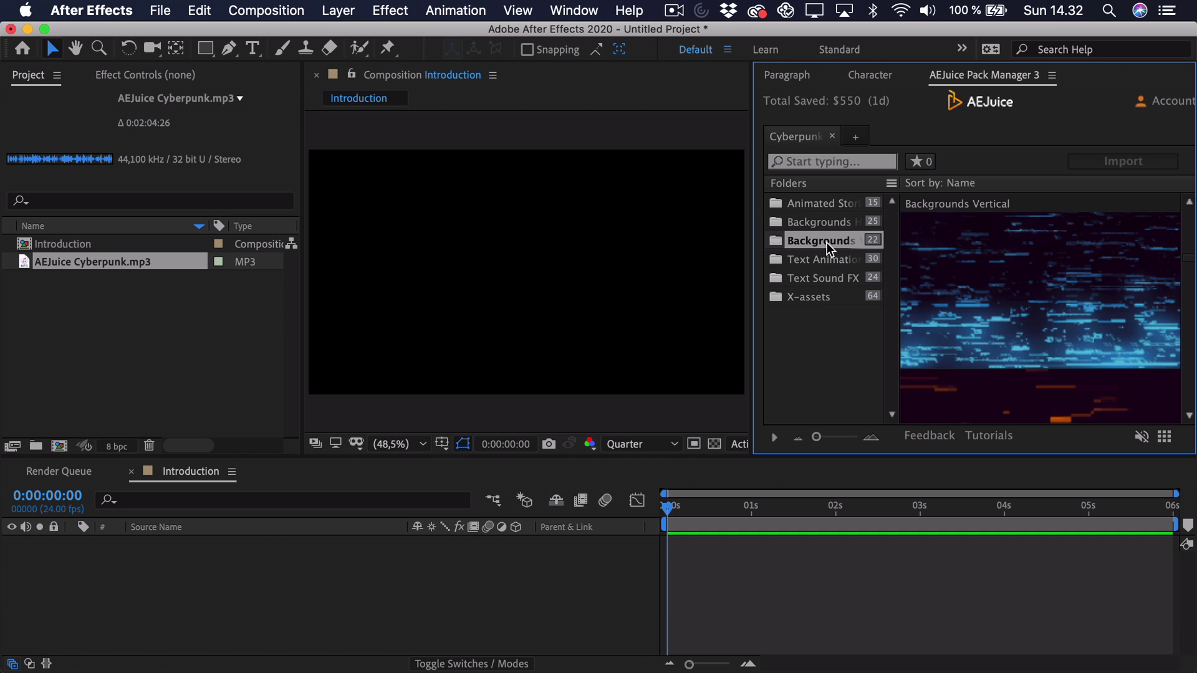
Step: Import the dark purple background with orange glitch lines from the Backgrounds Horizontal folder into the Introduction composition
{"action": "left_click", "coordinate": [826, 218]}
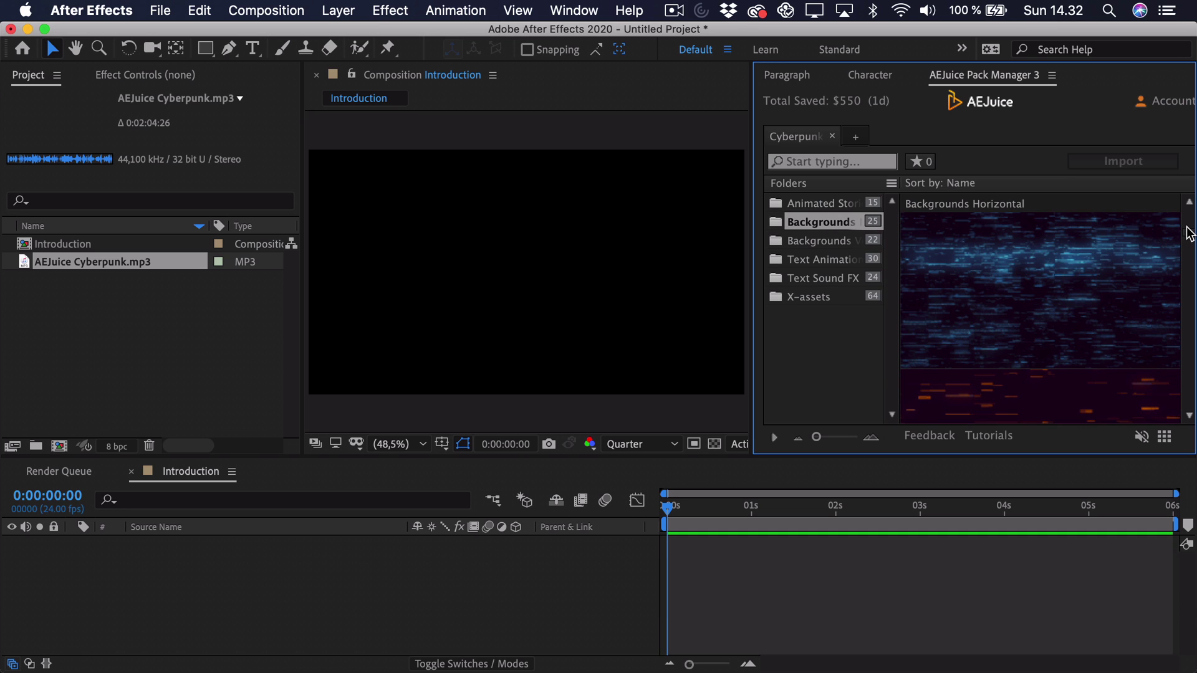
{"action": "mouse_move", "coordinate": [1131, 237]}
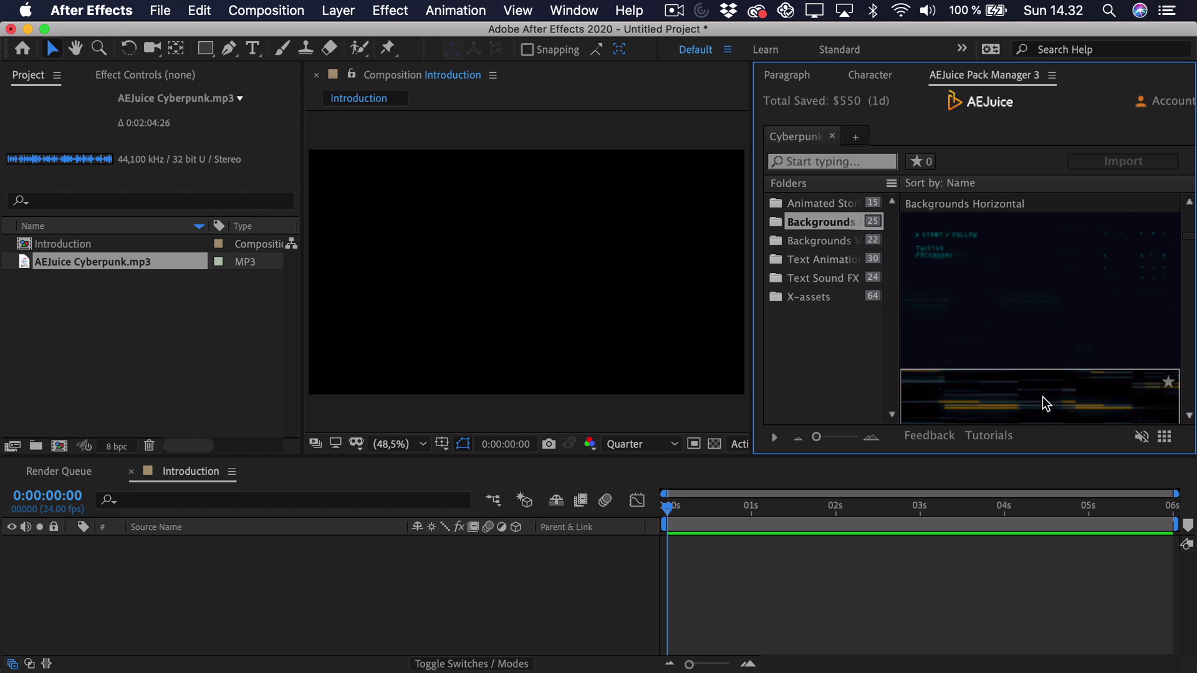
{"action": "scroll", "coordinate": [1191, 246], "scroll_direction": "down", "scroll_amount": 3}
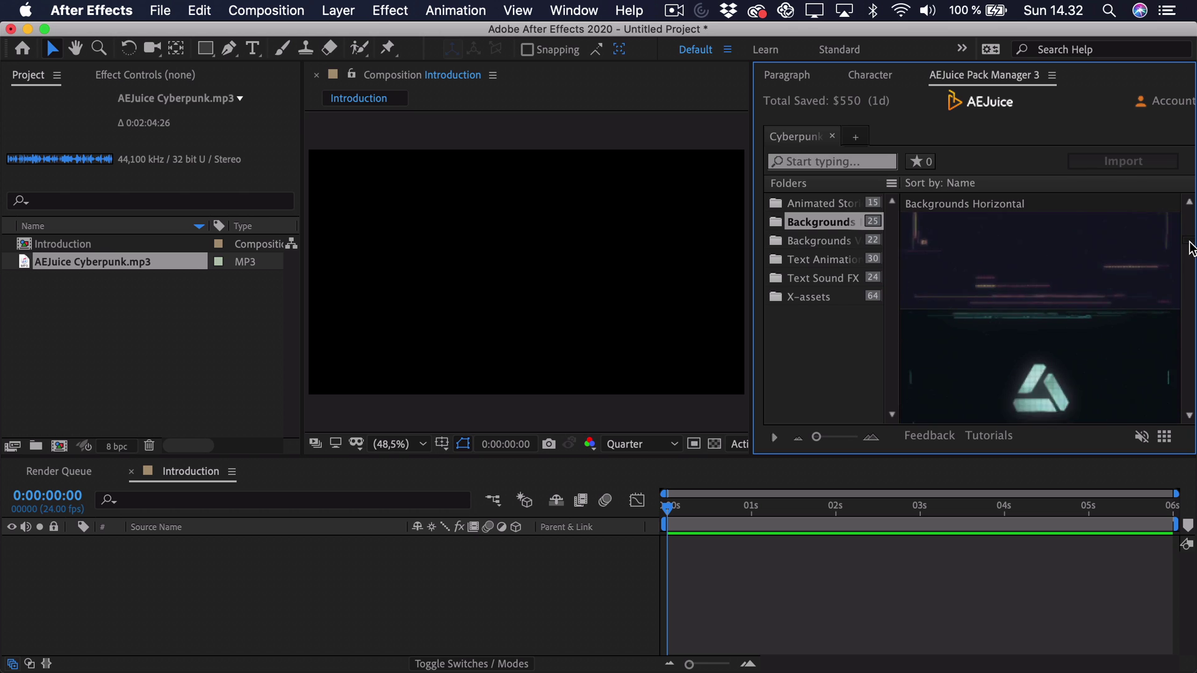
{"action": "scroll", "coordinate": [1191, 248], "scroll_direction": "down", "scroll_amount": 2}
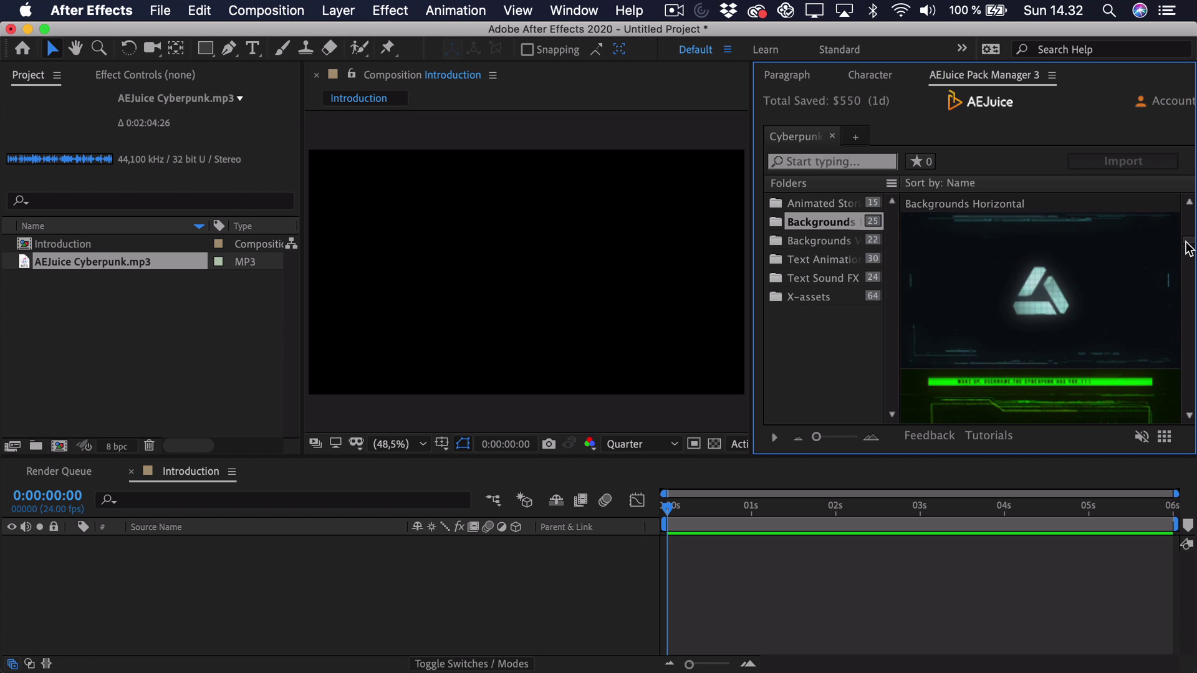
{"action": "scroll", "coordinate": [1189, 246], "scroll_direction": "up", "scroll_amount": 5}
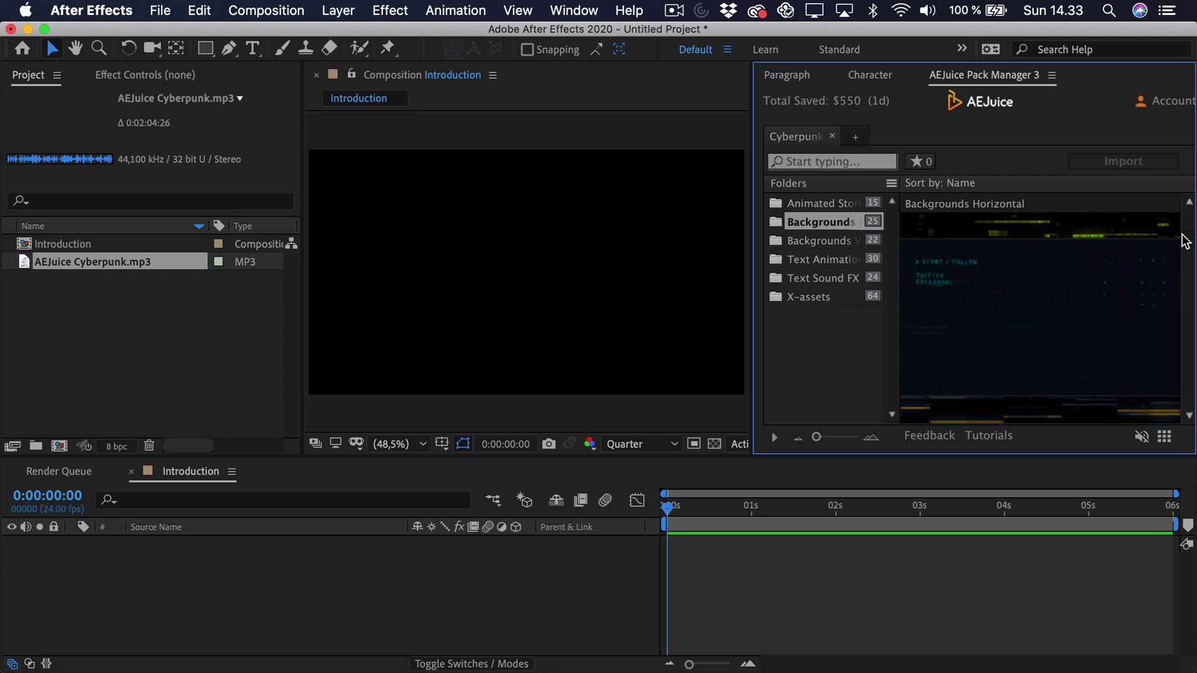
{"action": "mouse_move", "coordinate": [1049, 292]}
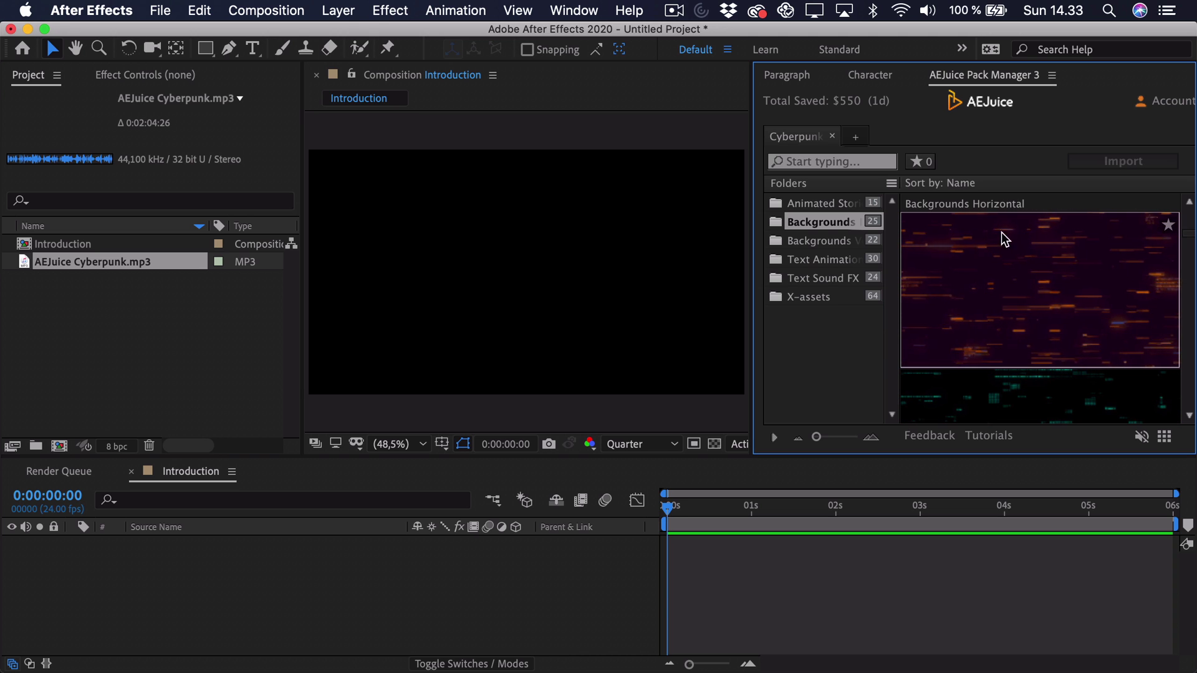
{"action": "double_click", "coordinate": [1020, 286]}
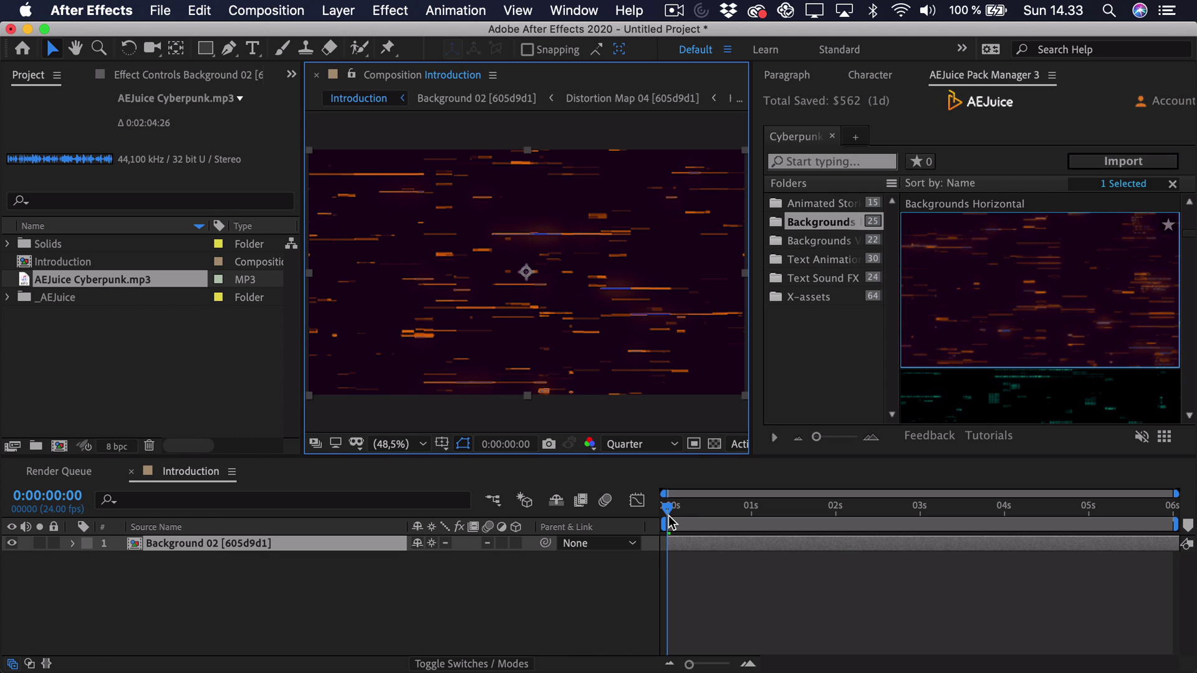
Step: Preview the Introduction composition from its start to check the imported background
{"action": "left_click", "coordinate": [592, 516]}
{"action": "key", "text": "space"}
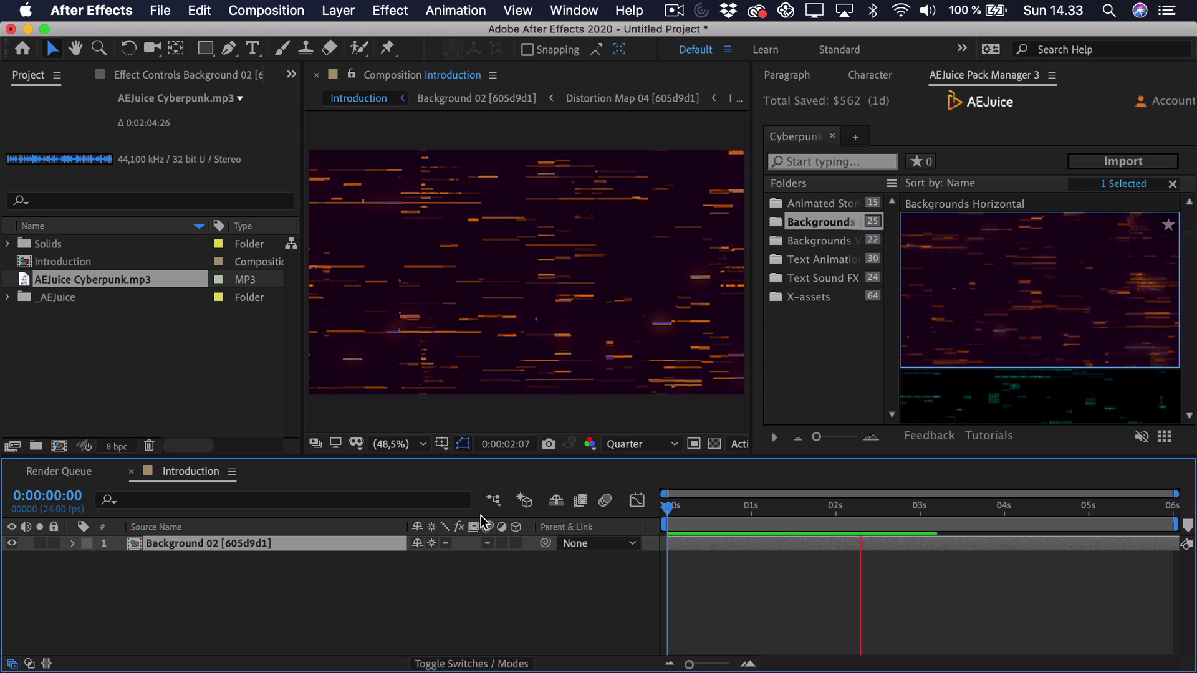
{"action": "left_click", "coordinate": [896, 222]}
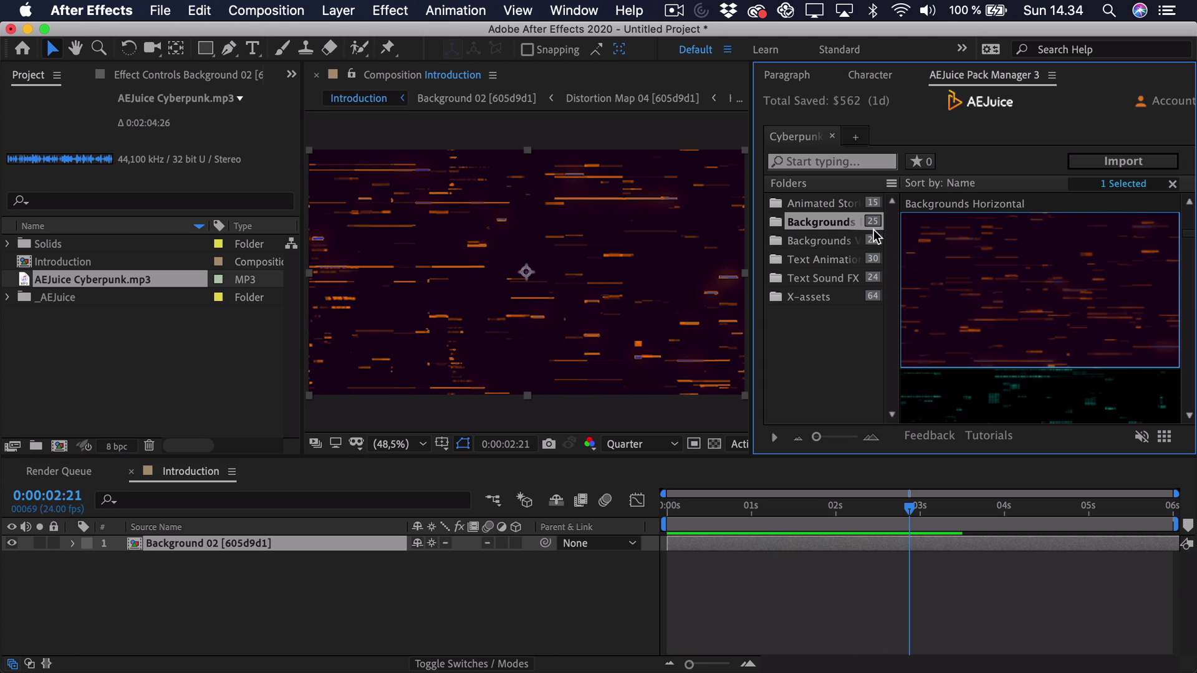
Step: Import the WELCOME title from the Text Animations folder and shift its layer back to the start of the composition
{"action": "left_click", "coordinate": [848, 261]}
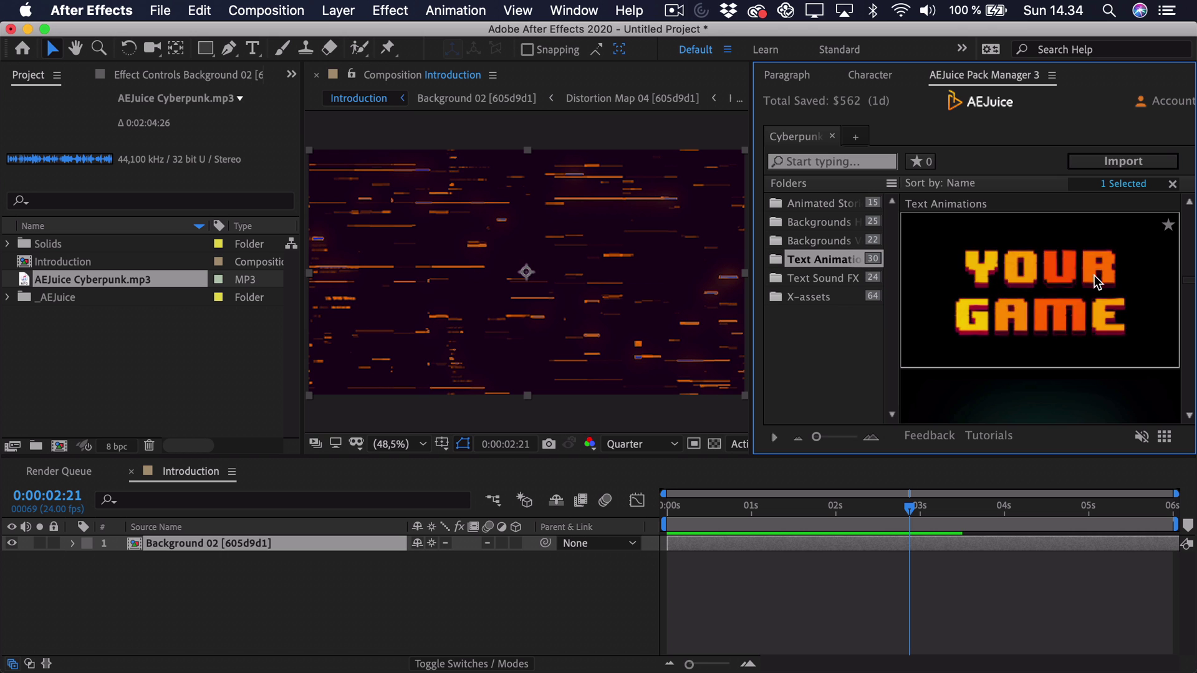
{"action": "scroll", "coordinate": [1188, 283], "scroll_direction": "down", "scroll_amount": 5}
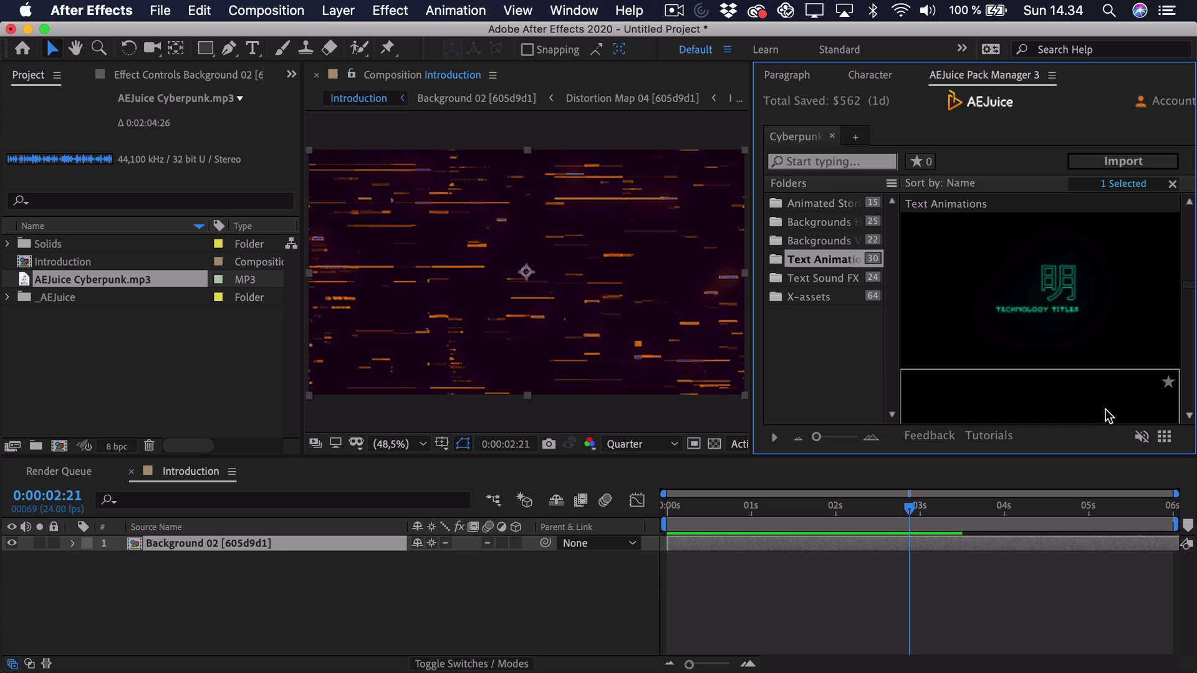
{"action": "scroll", "coordinate": [1190, 290], "scroll_direction": "down", "scroll_amount": 5}
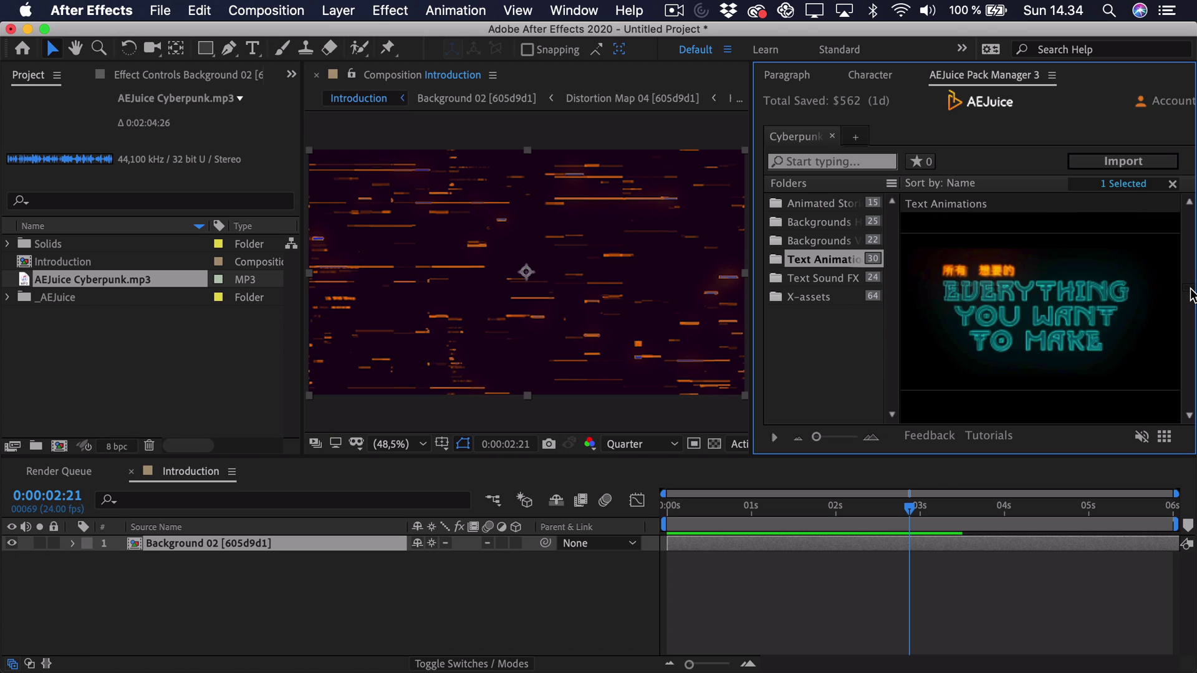
{"action": "scroll", "coordinate": [1191, 293], "scroll_direction": "down", "scroll_amount": 5}
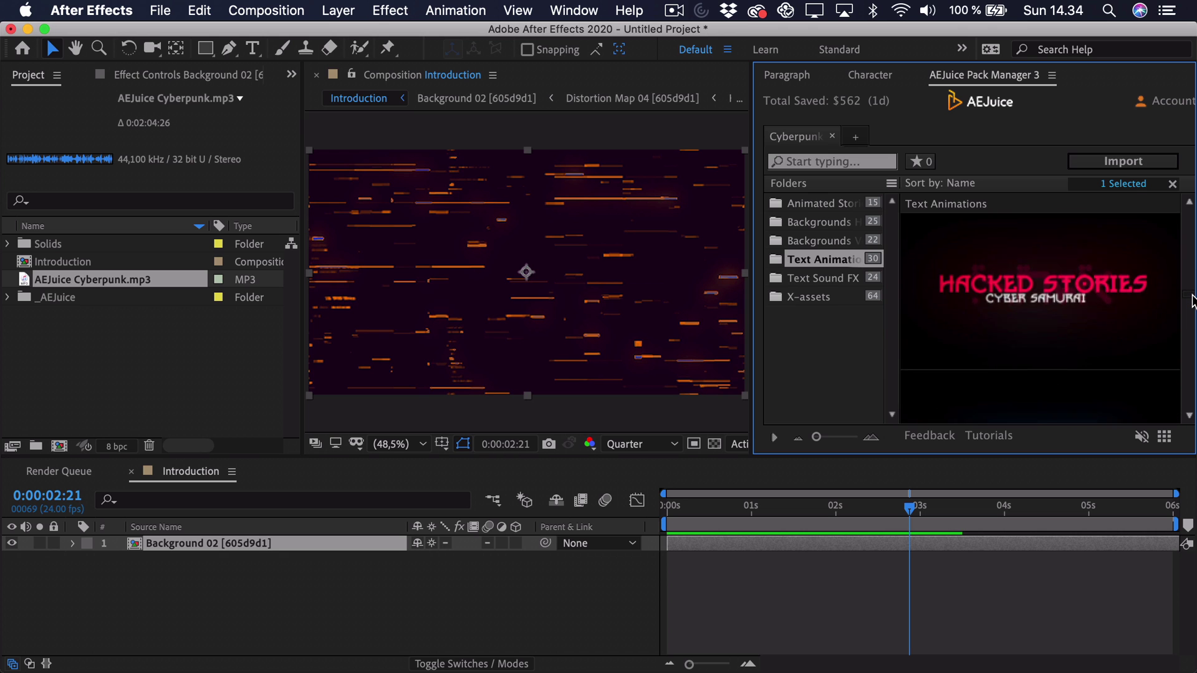
{"action": "scroll", "coordinate": [1192, 305], "scroll_direction": "down", "scroll_amount": 2}
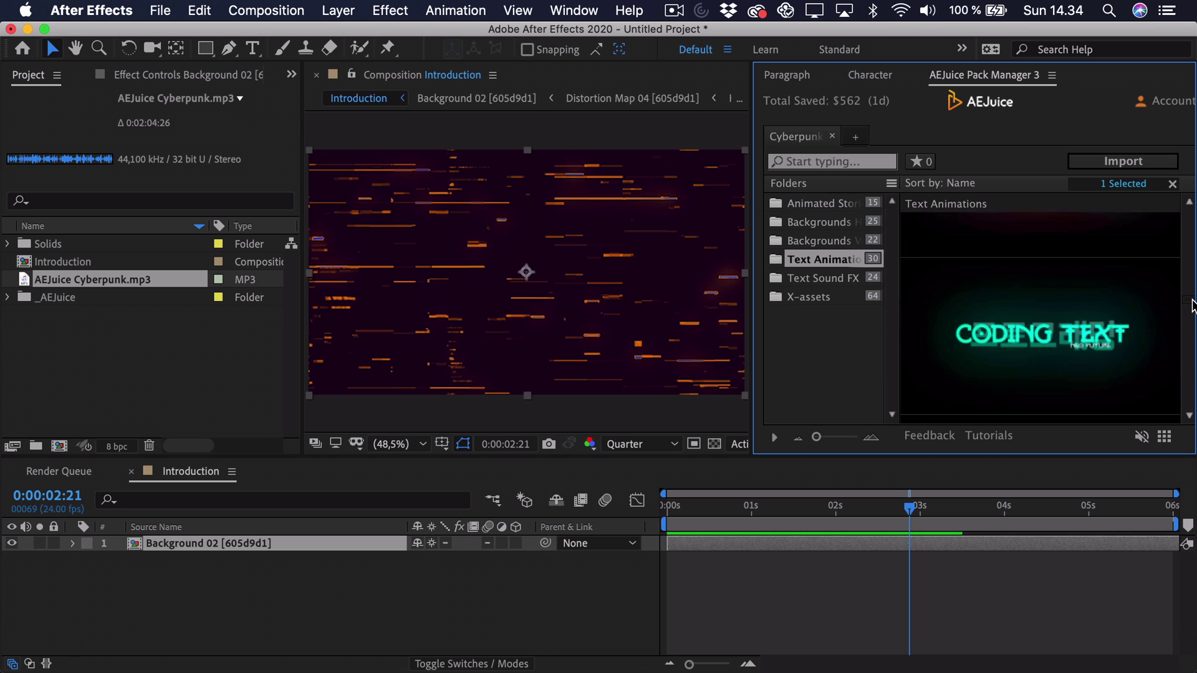
{"action": "mouse_move", "coordinate": [1081, 289]}
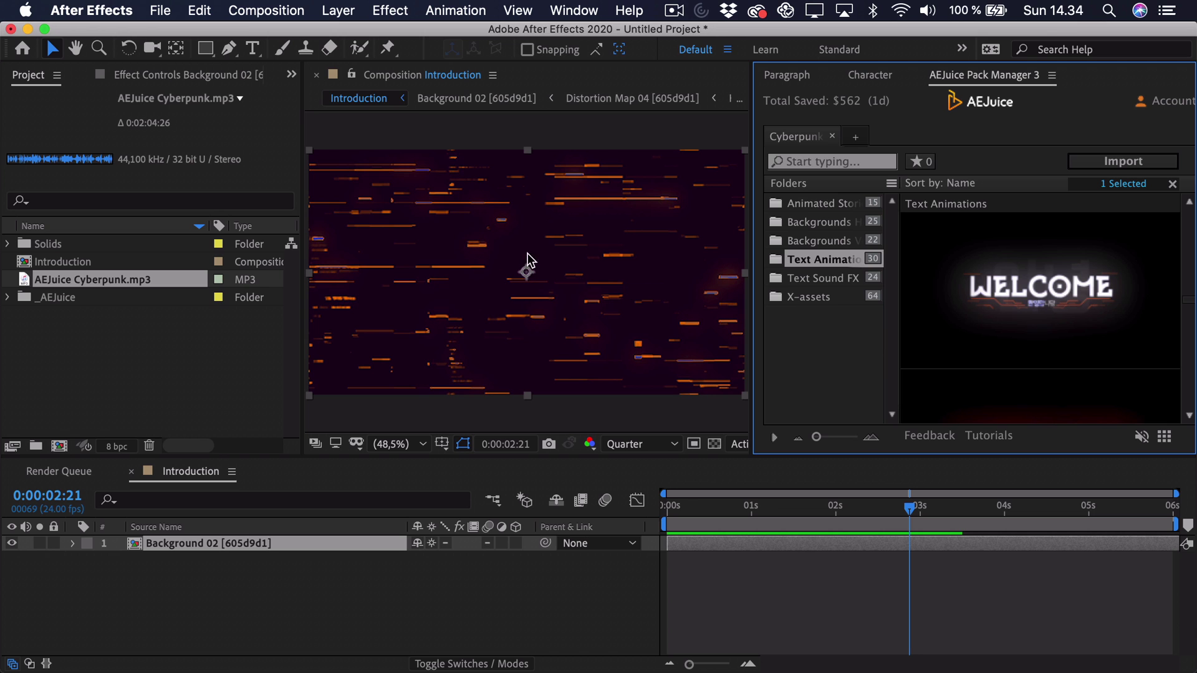
{"action": "left_click_drag", "start_coordinate": [720, 513], "coordinate": [833, 506]}
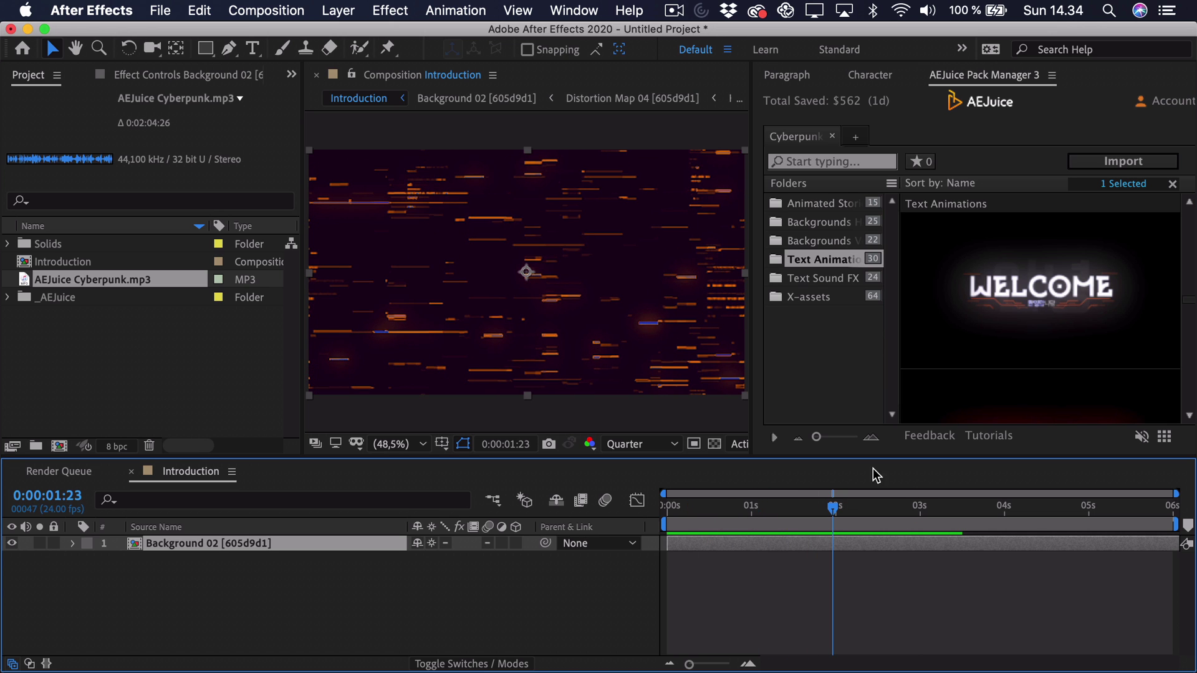
{"action": "double_click", "coordinate": [1017, 260]}
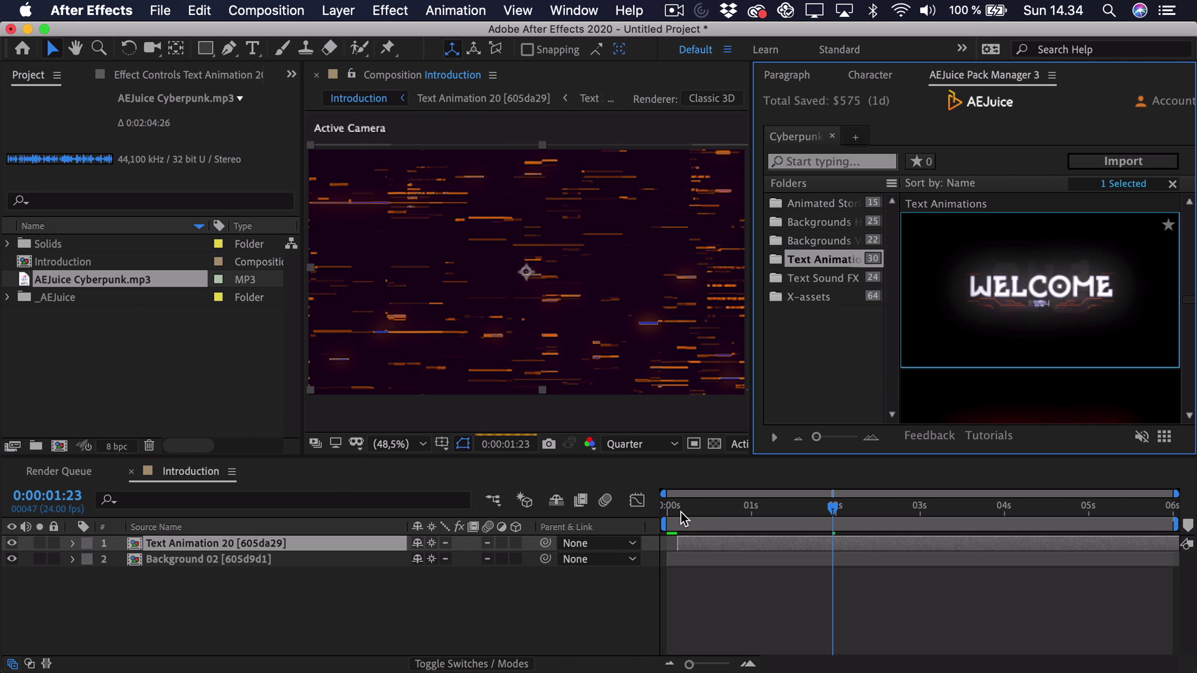
{"action": "mouse_move", "coordinate": [668, 510]}
{"action": "left_mouse_down"}
{"action": "mouse_move", "coordinate": [738, 505]}
{"action": "mouse_move", "coordinate": [762, 540]}
{"action": "mouse_move", "coordinate": [716, 537]}
{"action": "mouse_move", "coordinate": [685, 507]}
{"action": "mouse_move", "coordinate": [649, 511]}
{"action": "left_mouse_up"}
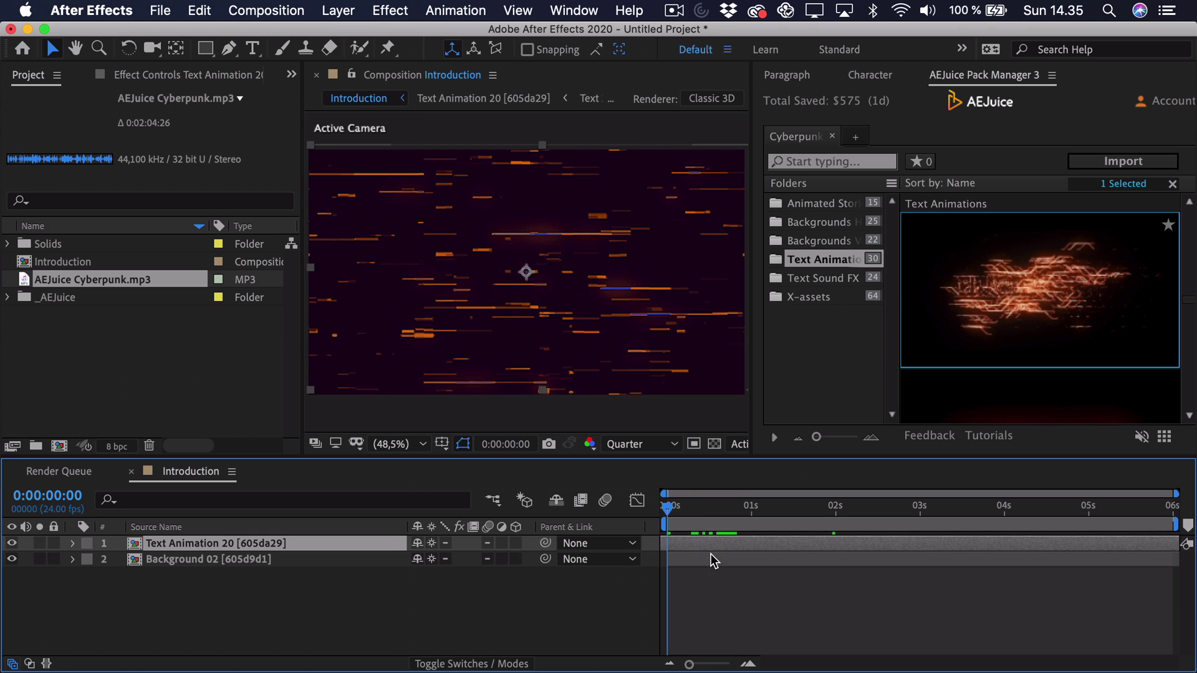
Step: Preview the WELCOME title animation over the background from the beginning of the composition
{"action": "left_click", "coordinate": [860, 370]}
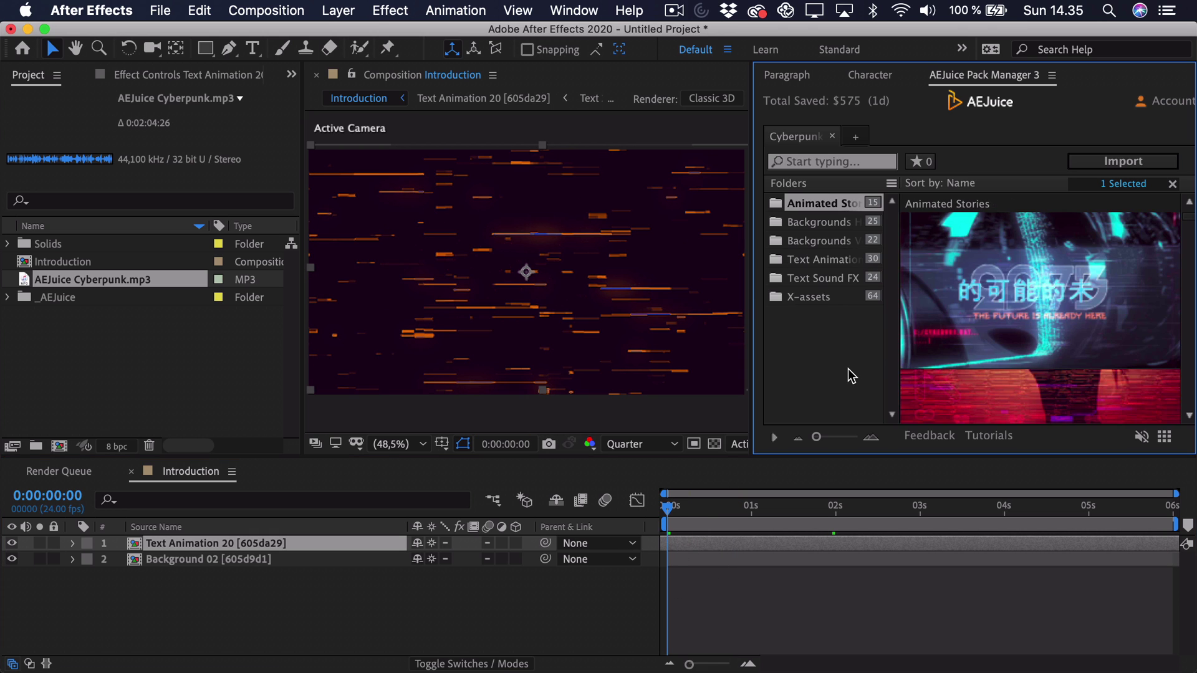
{"action": "left_click", "coordinate": [666, 508]}
{"action": "key", "text": "space"}
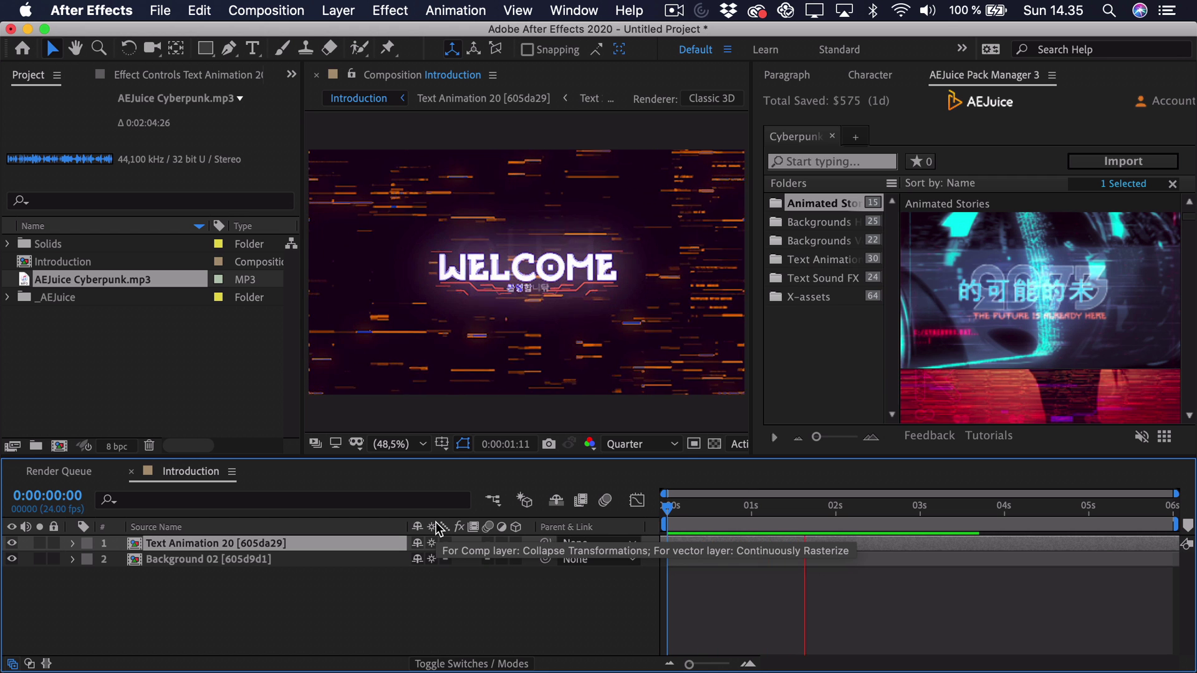
{"action": "left_click", "coordinate": [716, 502]}
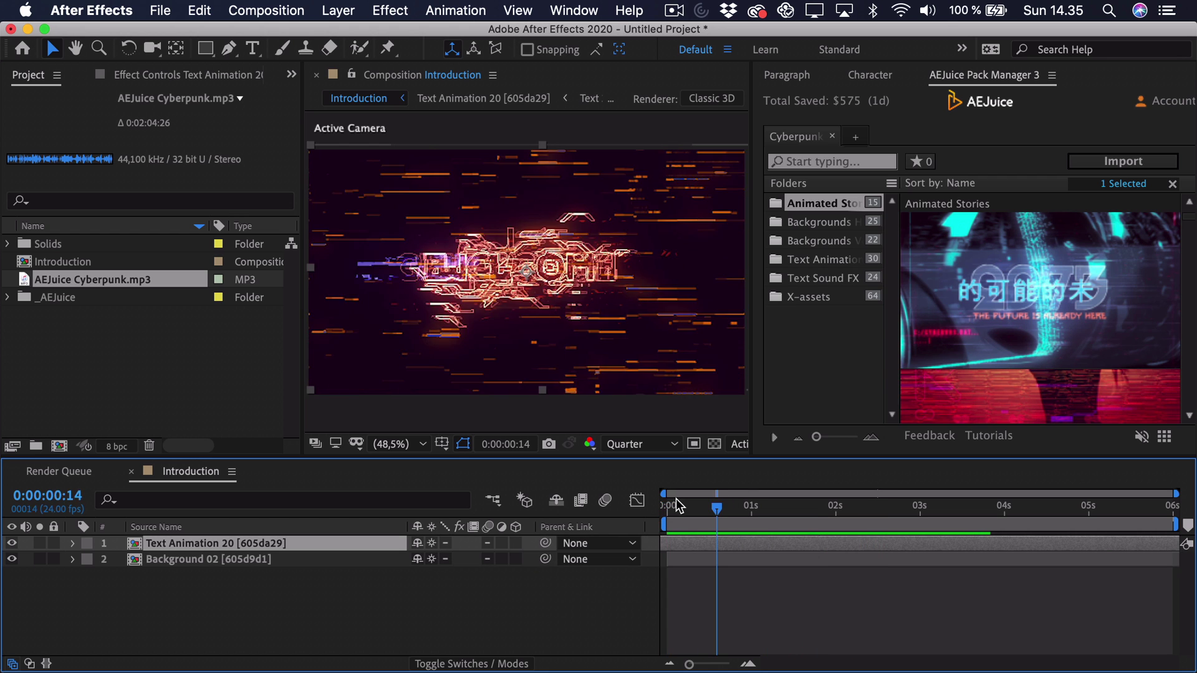
{"action": "left_click_drag", "start_coordinate": [676, 498], "coordinate": [666, 500]}
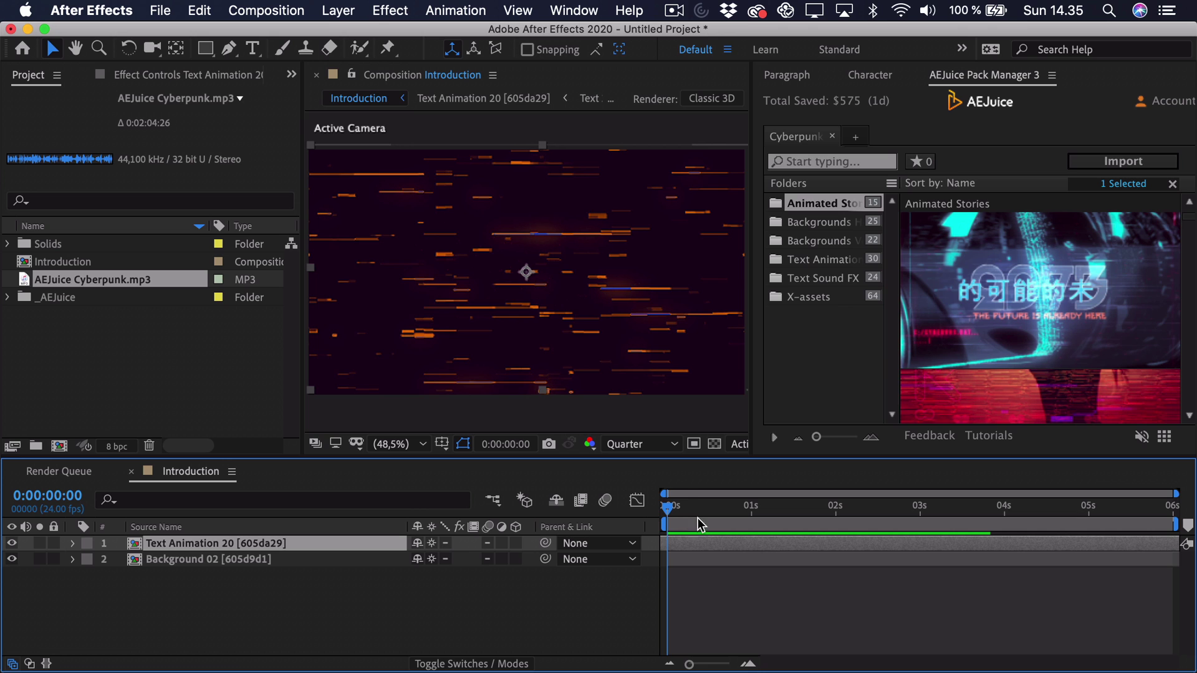
{"action": "key", "text": "space"}
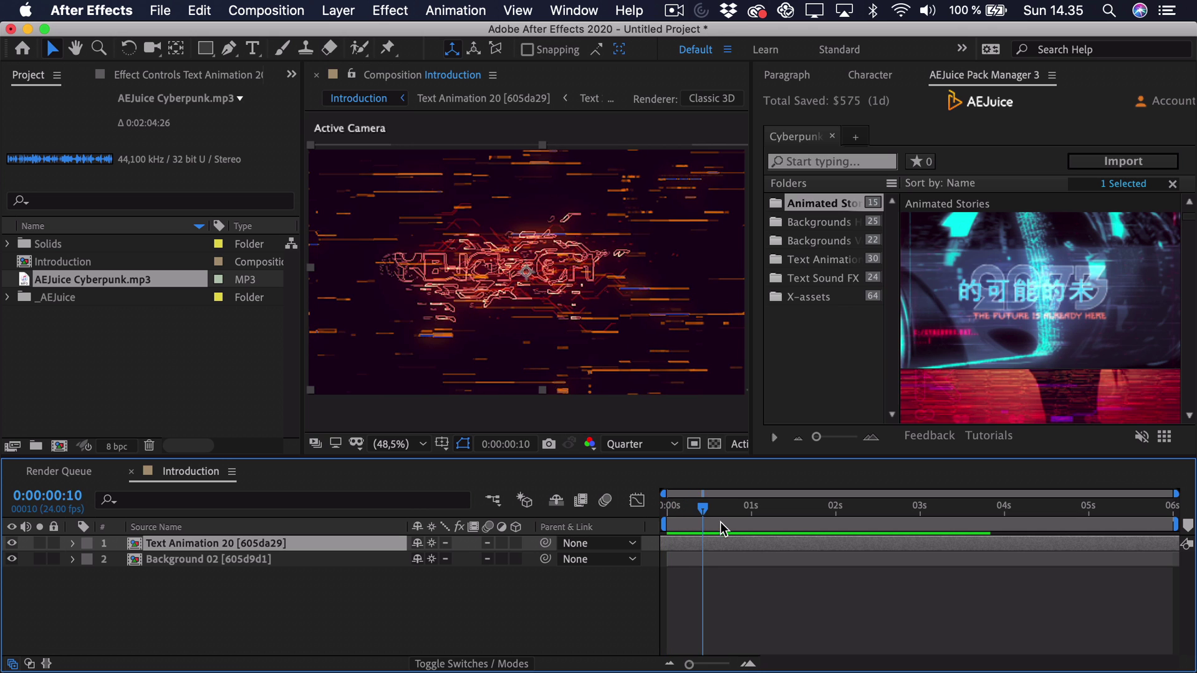
Step: Move the playhead to 0:00:01:12, open the title's nested Text 20 composition and replace the WELCOME text with INTRO
{"action": "left_click", "coordinate": [792, 523]}
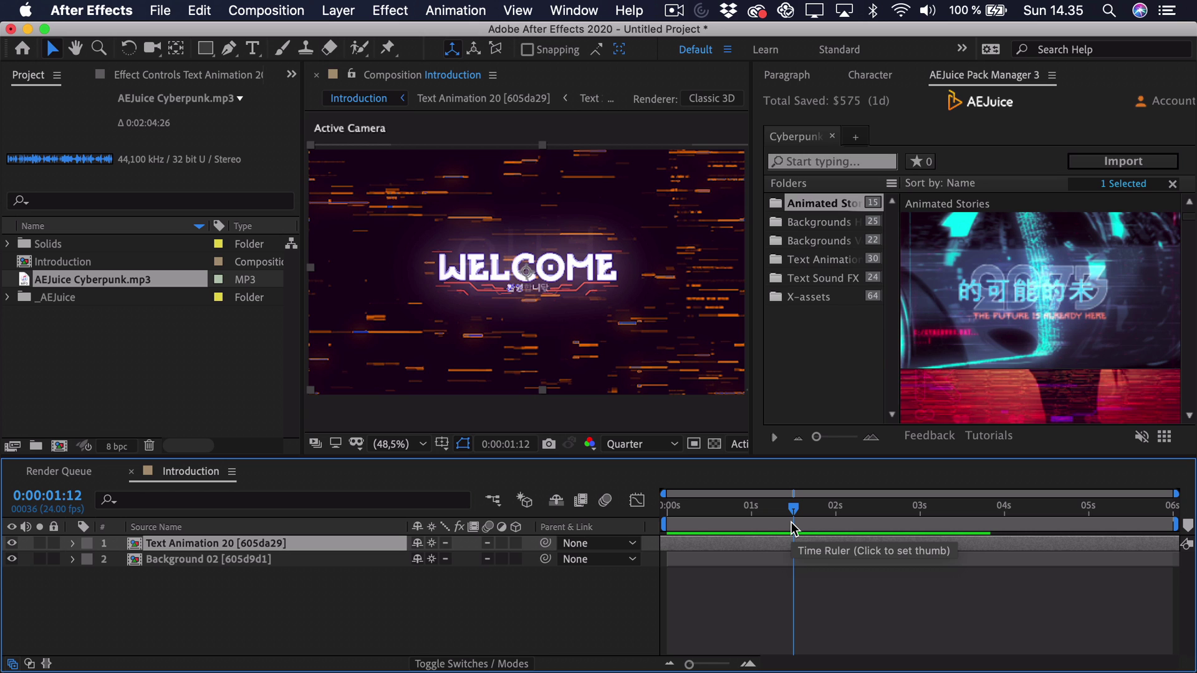
{"action": "double_click", "coordinate": [182, 543]}
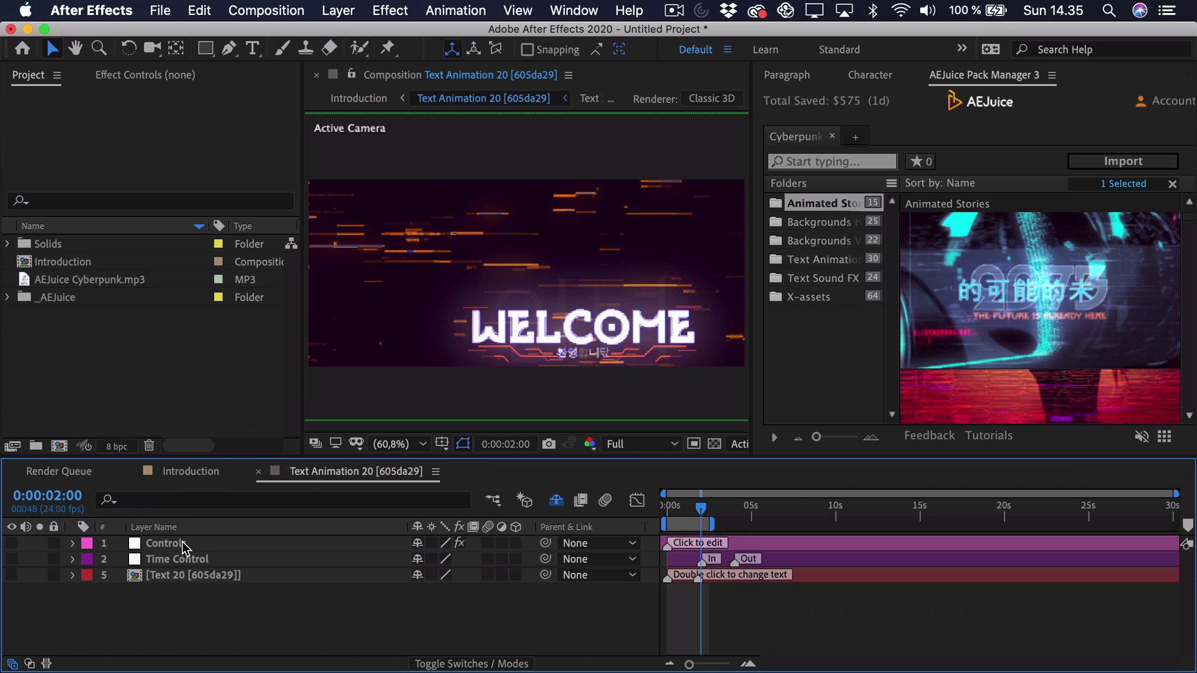
{"action": "double_click", "coordinate": [190, 576]}
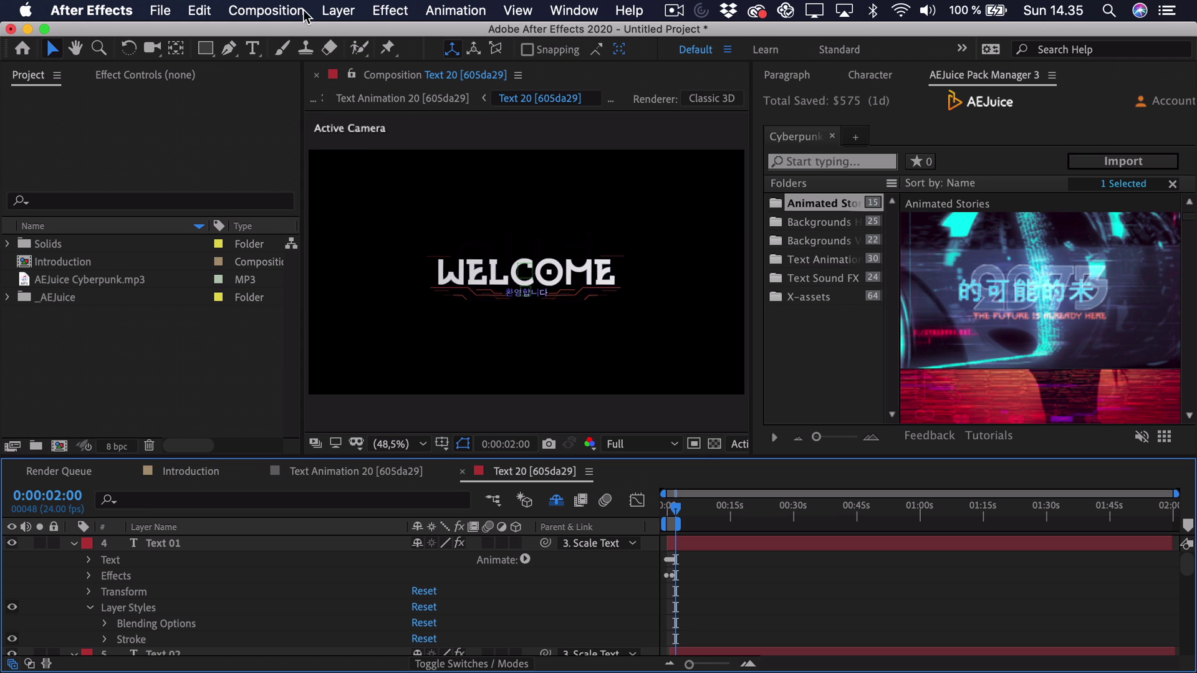
{"action": "left_click", "coordinate": [256, 48]}
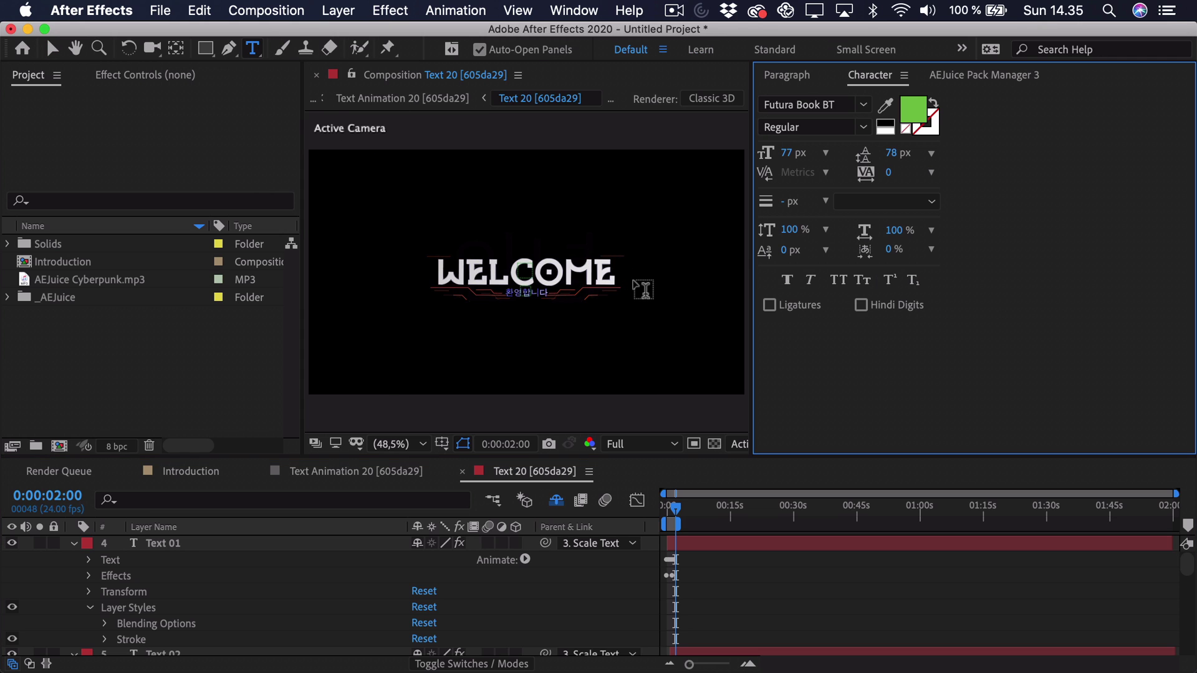
{"action": "left_click_drag", "start_coordinate": [623, 275], "coordinate": [413, 262]}
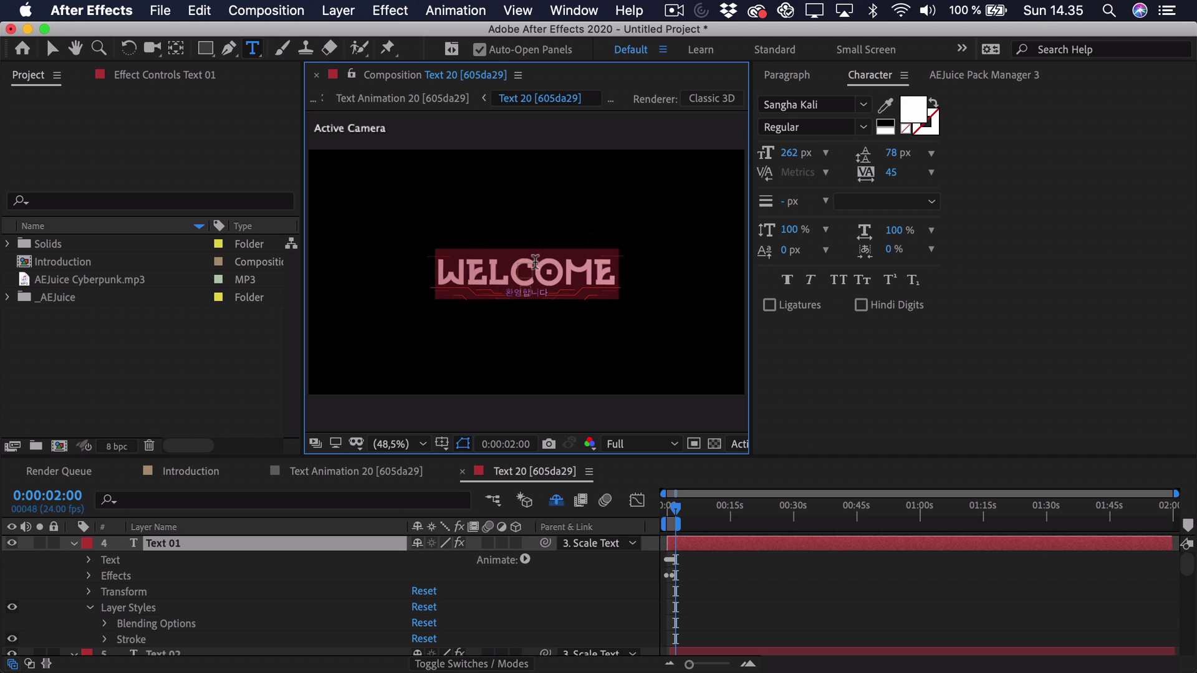
{"action": "type", "text": "INTRO"}
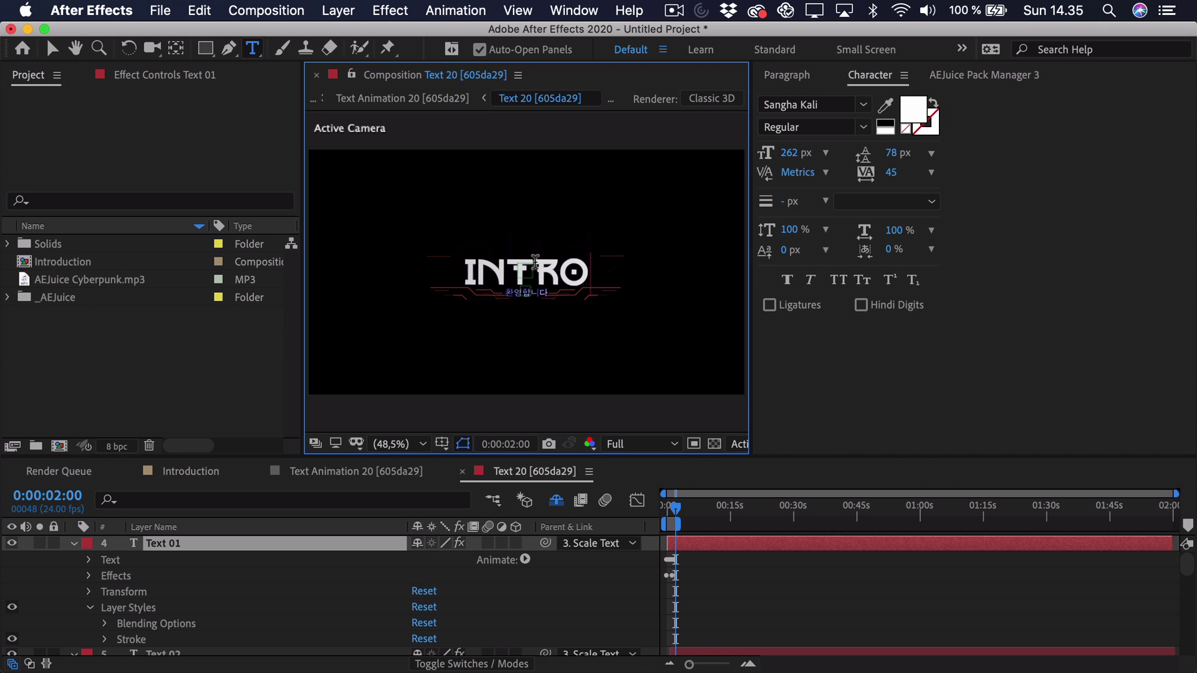
Step: Return to the Introduction composition, restore the Selection tool and AEJuice Pack Manager, and deselect all layers
{"action": "left_click", "coordinate": [189, 471]}
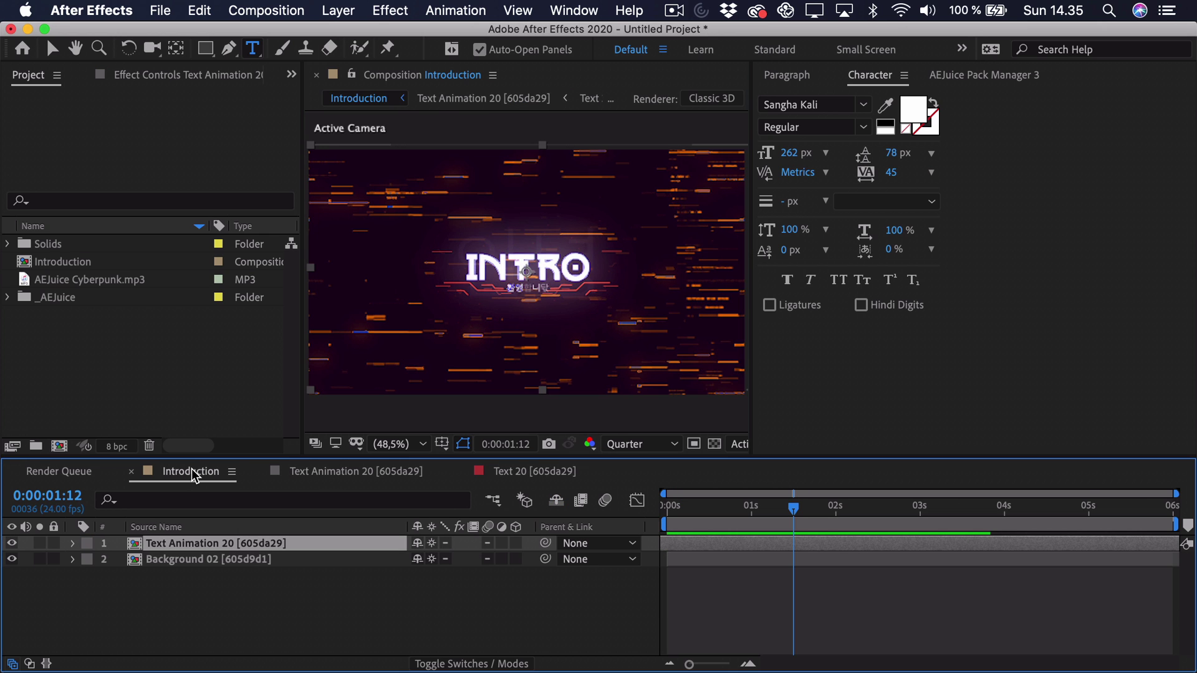
{"action": "left_click", "coordinate": [53, 48]}
{"action": "left_click", "coordinate": [968, 75]}
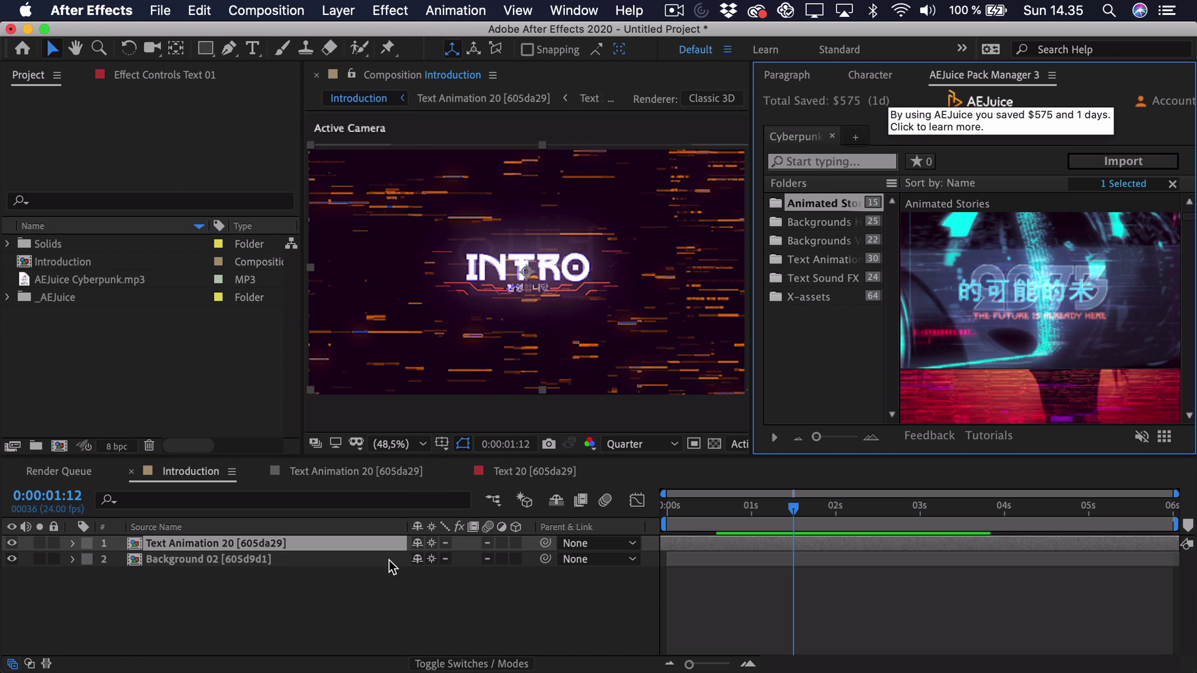
{"action": "left_click", "coordinate": [384, 575]}
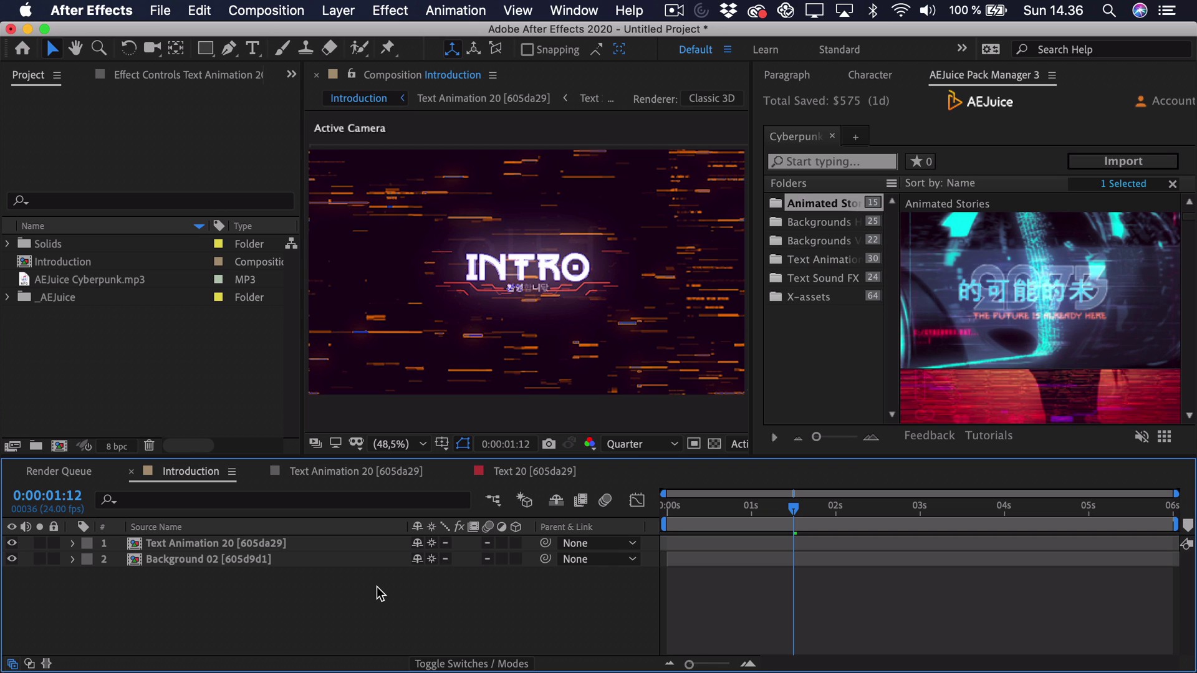
Step: Pre-compose the Text Animation 20 and Background 02 layers into a new composition named Animation
{"action": "left_click", "coordinate": [271, 541]}
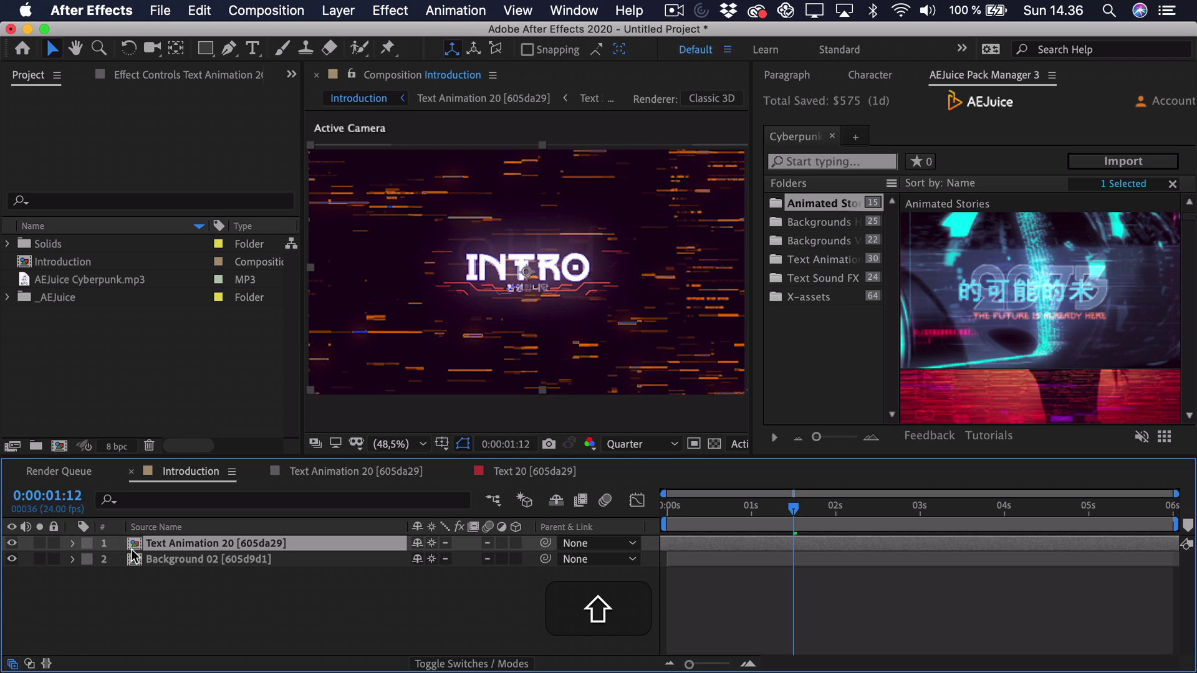
{"action": "left_click", "coordinate": [168, 559], "text": "shift"}
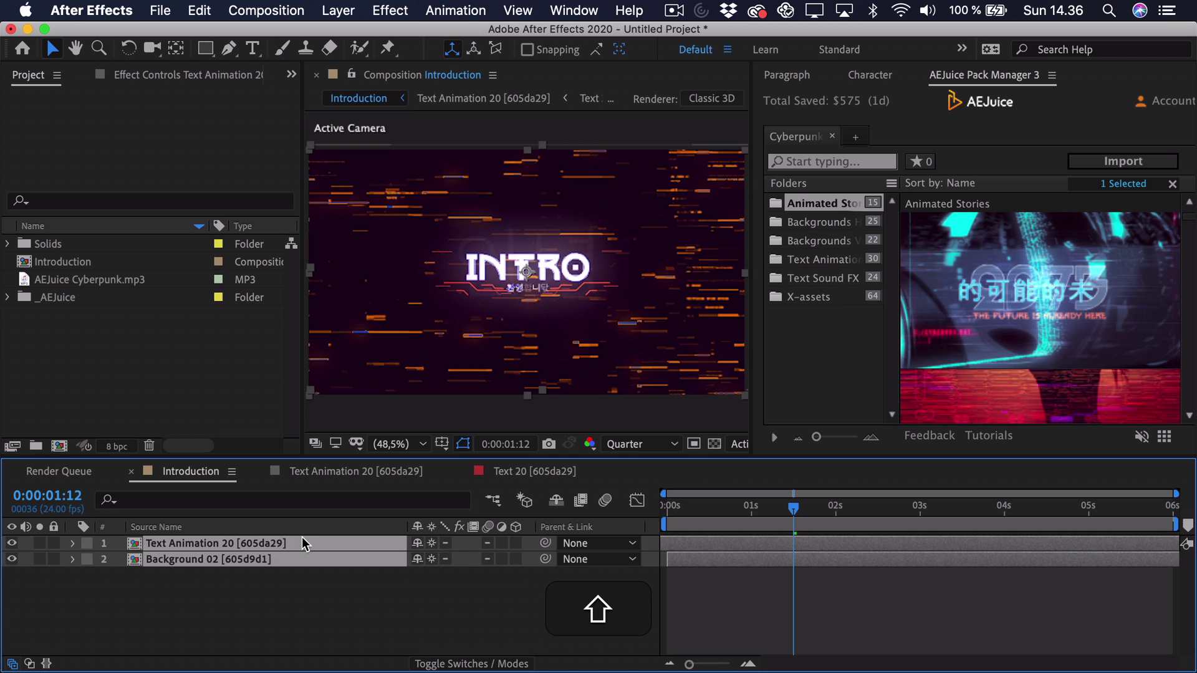
{"action": "right_click", "coordinate": [203, 557]}
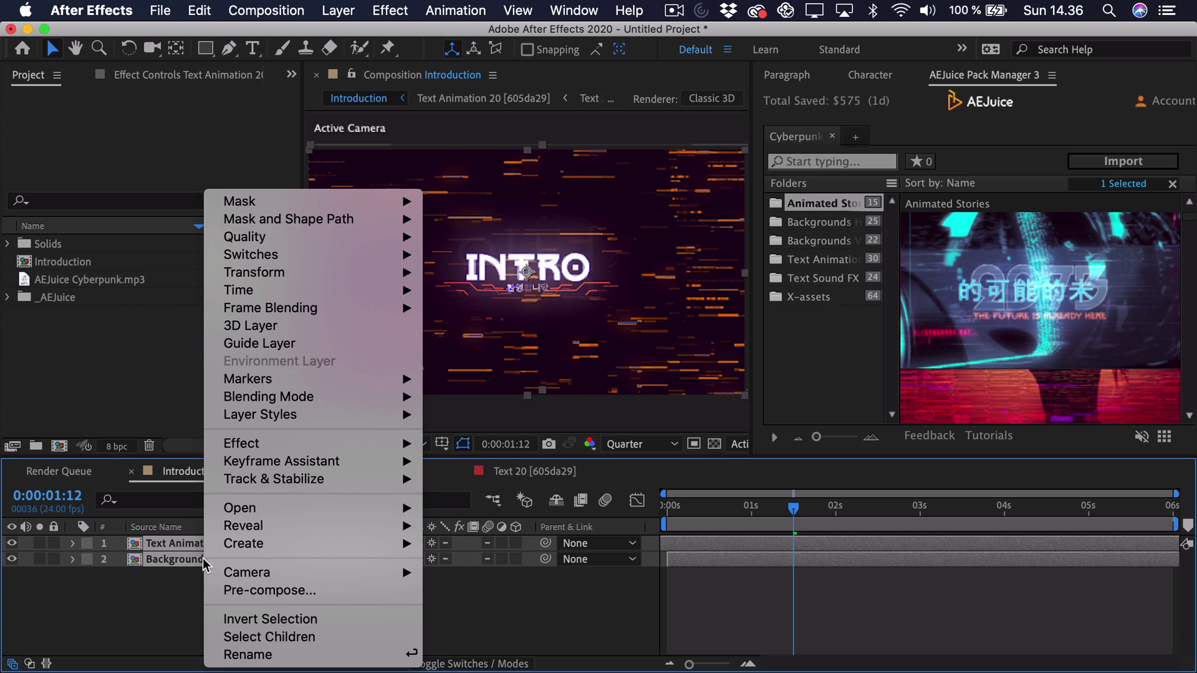
{"action": "left_click", "coordinate": [226, 590]}
{"action": "type", "text": "Animation"}
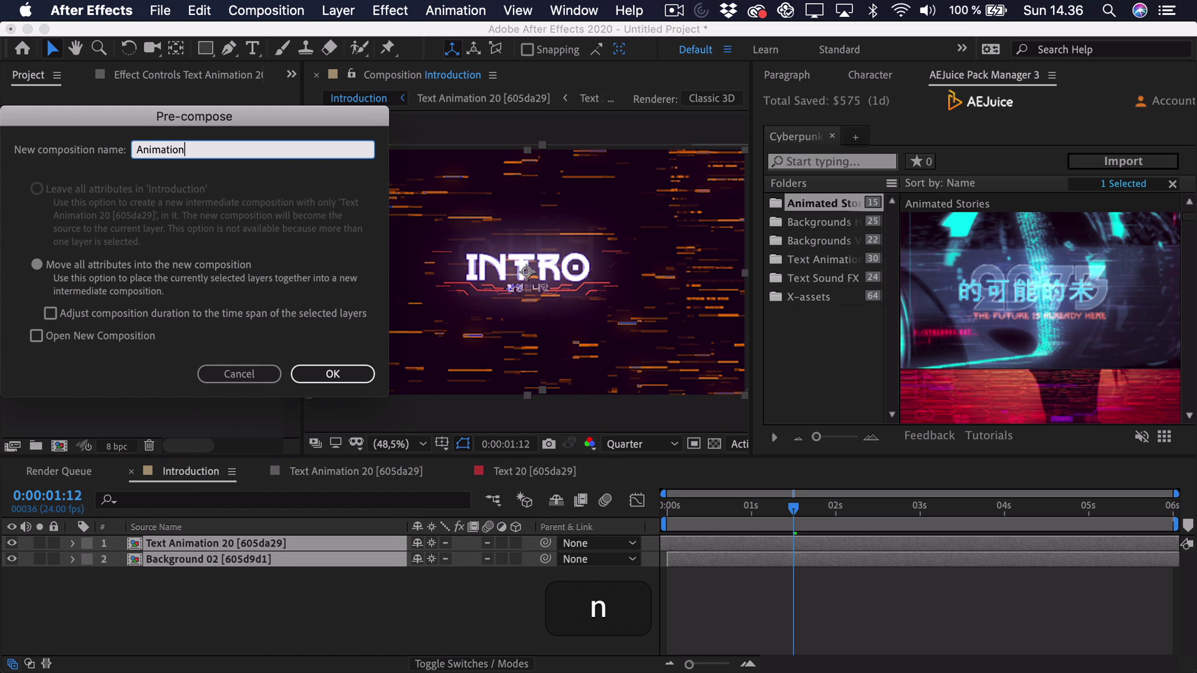
{"action": "key", "text": "Return"}
{"action": "left_click", "coordinate": [227, 597]}
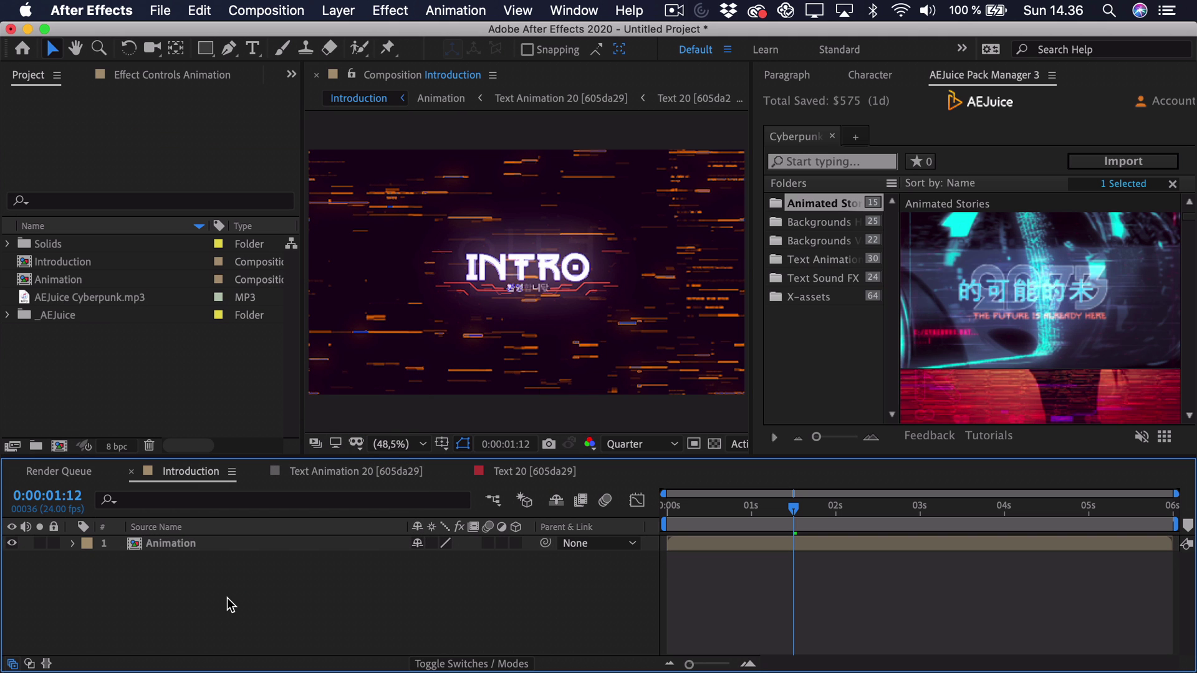
Step: Add a null object to the Introduction composition and rename its layer Camera
{"action": "left_click", "coordinate": [338, 10]}
{"action": "mouse_move", "coordinate": [368, 33]}
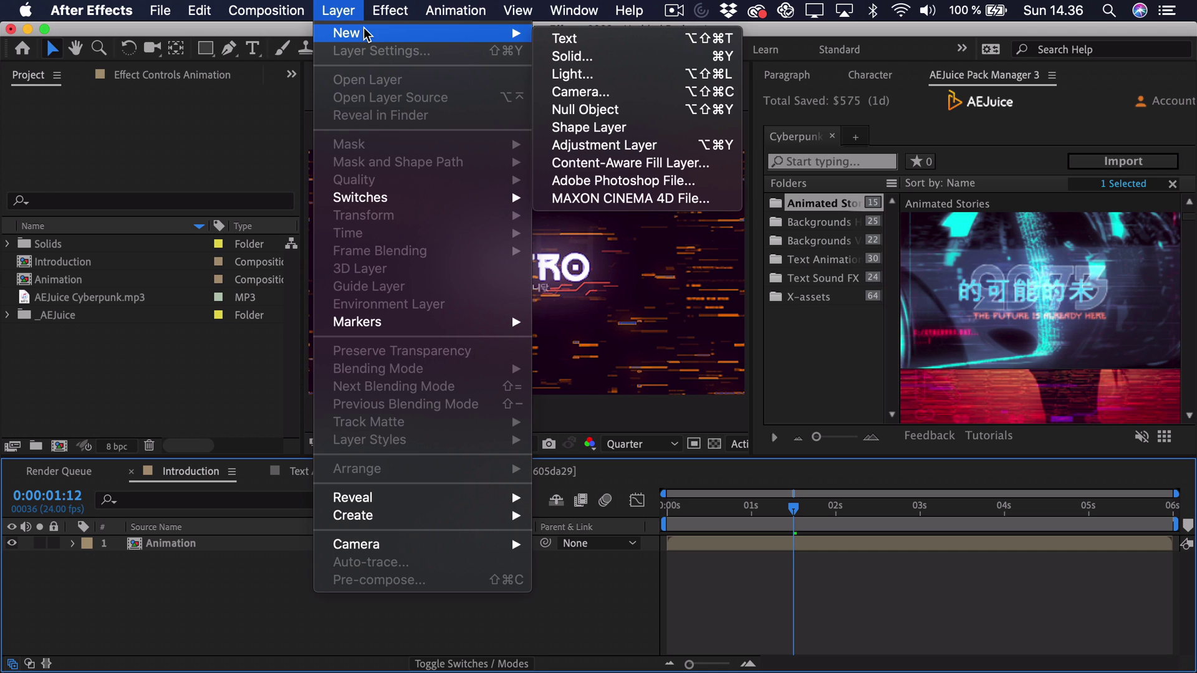
{"action": "left_click", "coordinate": [686, 112]}
{"action": "key", "text": "Return"}
{"action": "type", "text": "Camera"}
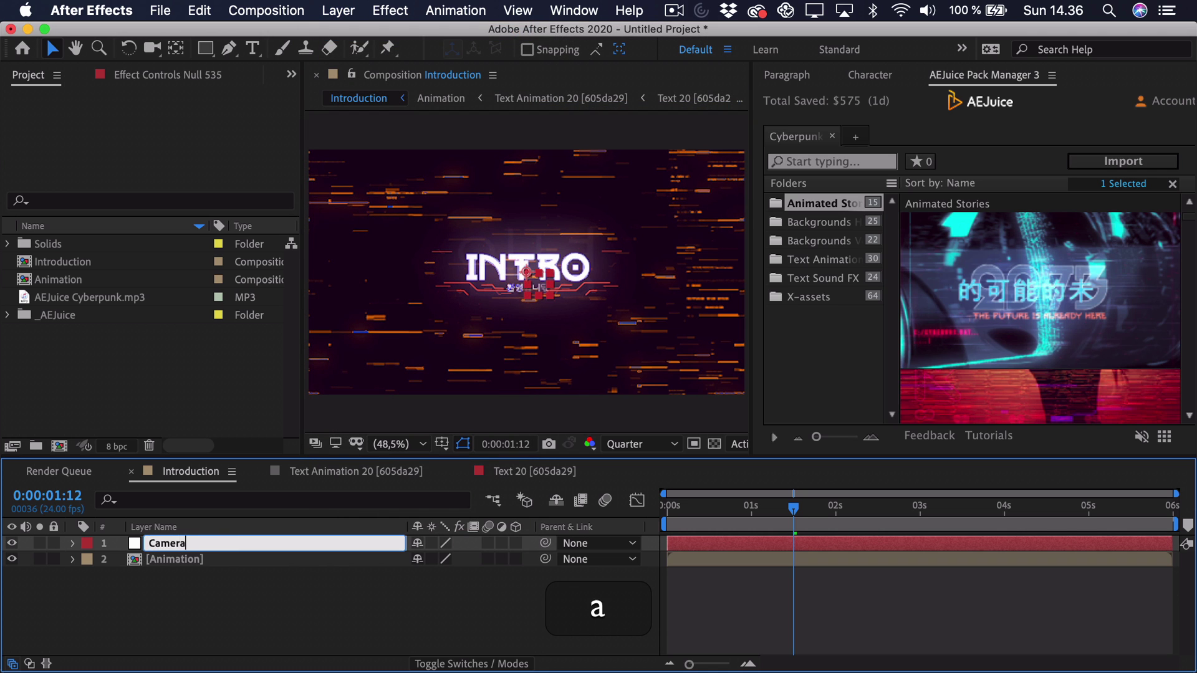
{"action": "key", "text": "Return"}
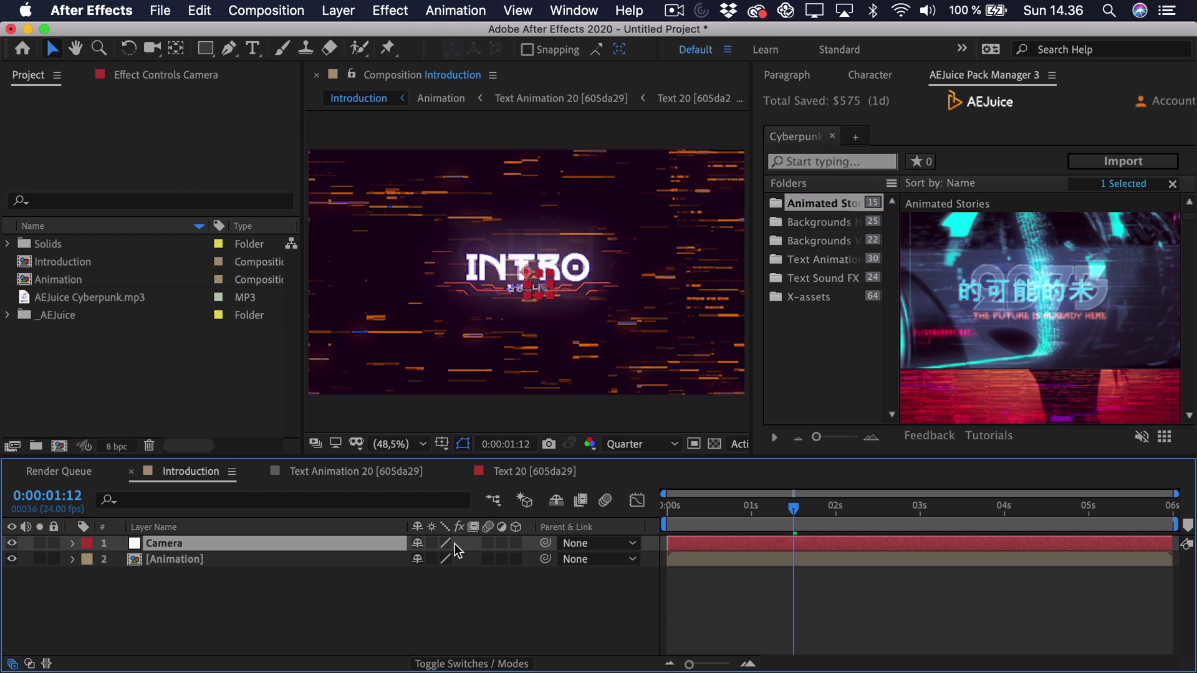
Step: Turn the Camera and Animation layers into 3D layers and parent Animation to Camera
{"action": "left_click_drag", "start_coordinate": [515, 543], "coordinate": [515, 559]}
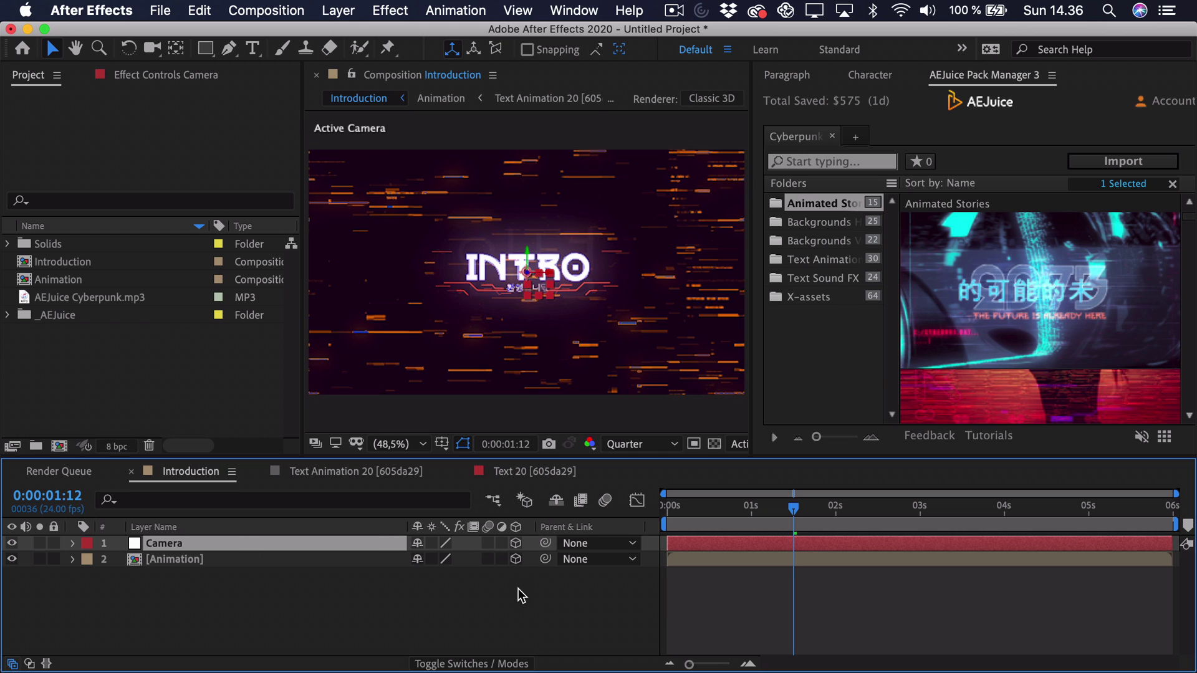
{"action": "left_click", "coordinate": [524, 585]}
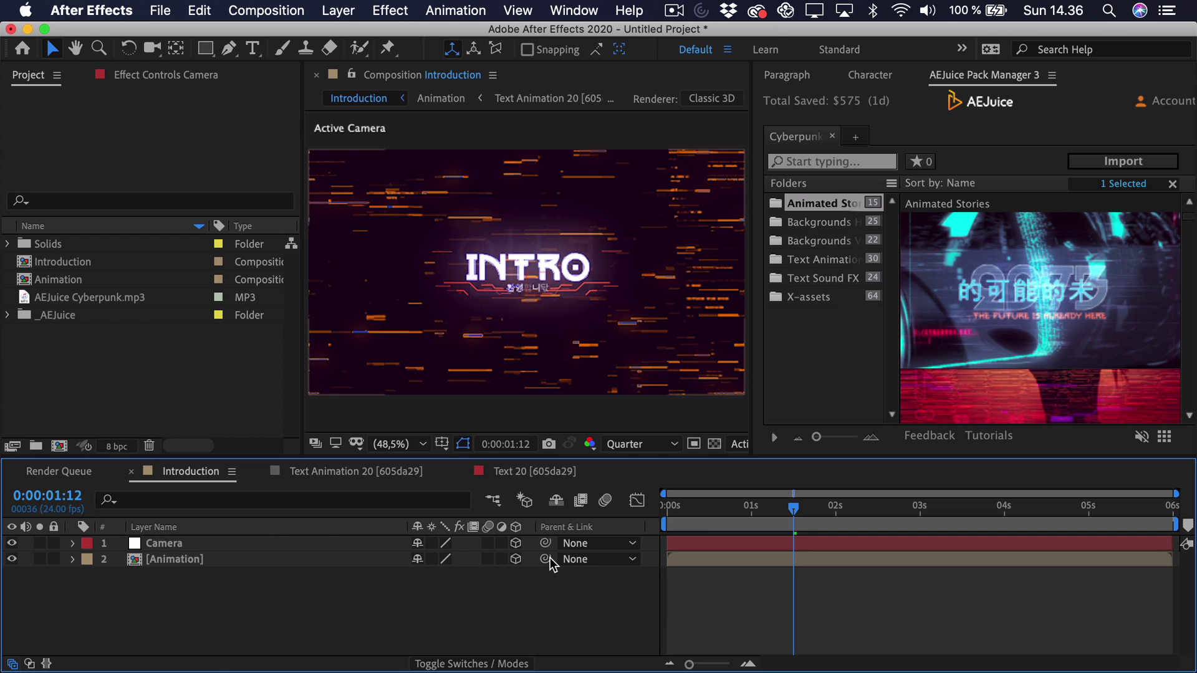
{"action": "left_click_drag", "start_coordinate": [546, 559], "coordinate": [211, 540]}
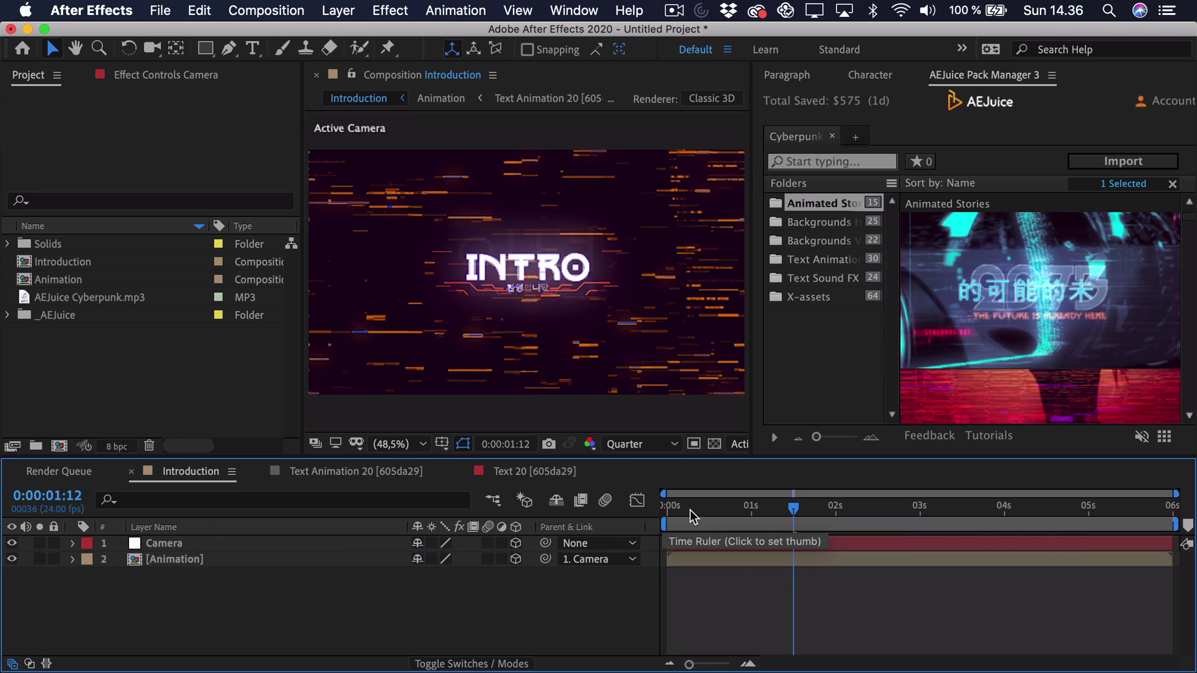
Step: Move the playhead to 0:00:01:15, reveal the Camera null's Position and Rotation properties, and separate the Position dimensions
{"action": "left_click_drag", "start_coordinate": [690, 510], "coordinate": [648, 507]}
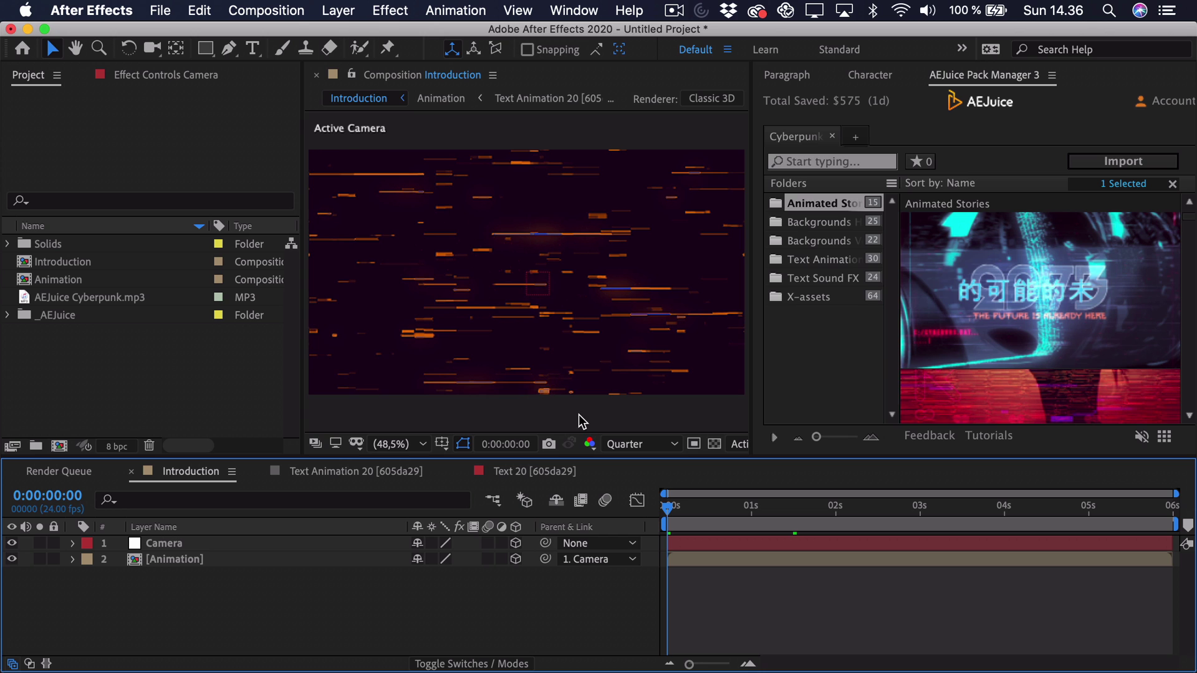
{"action": "left_click_drag", "start_coordinate": [667, 506], "coordinate": [805, 515]}
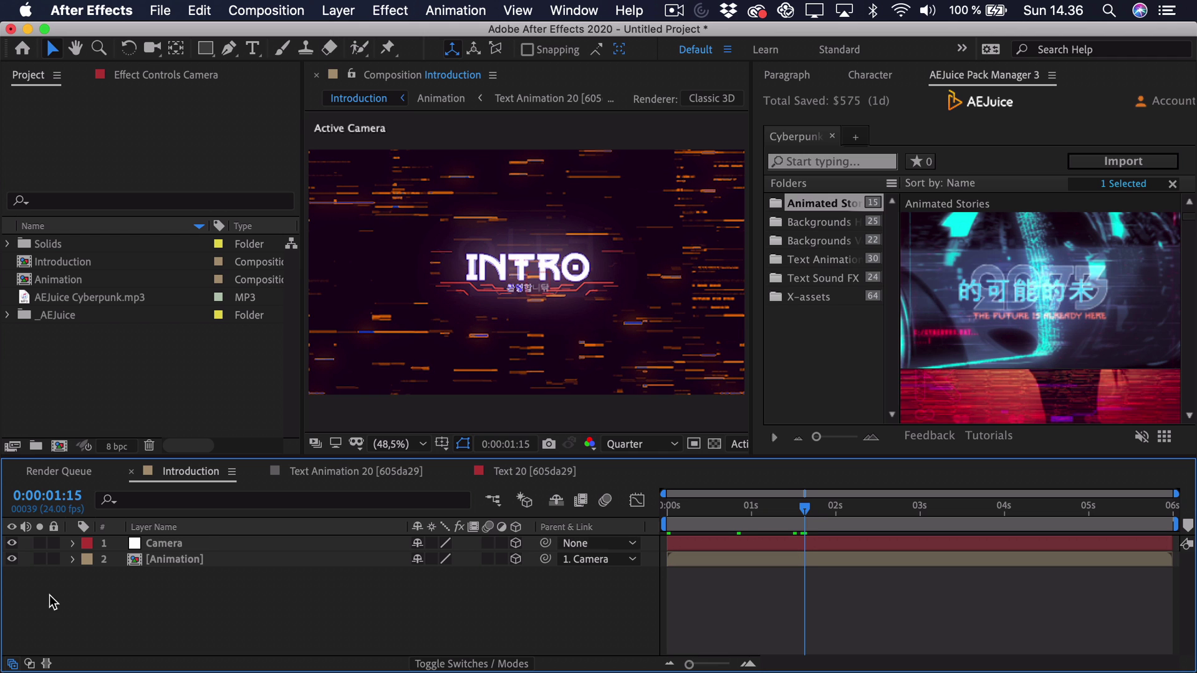
{"action": "left_click", "coordinate": [186, 542]}
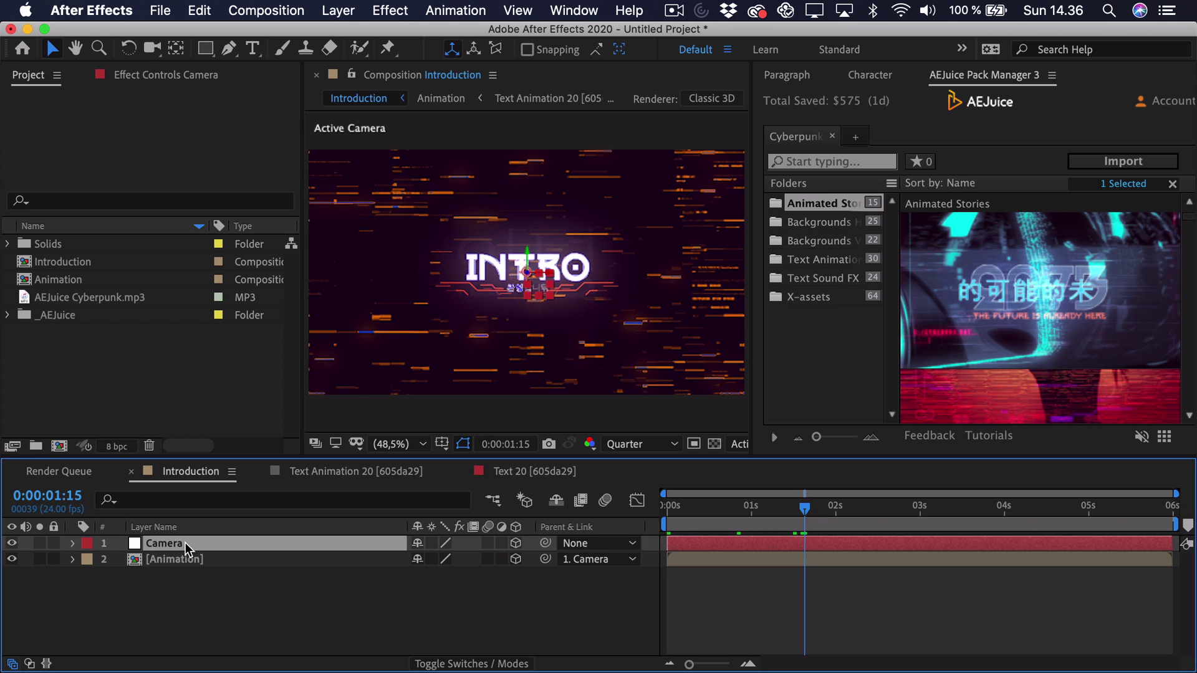
{"action": "key", "text": "p"}
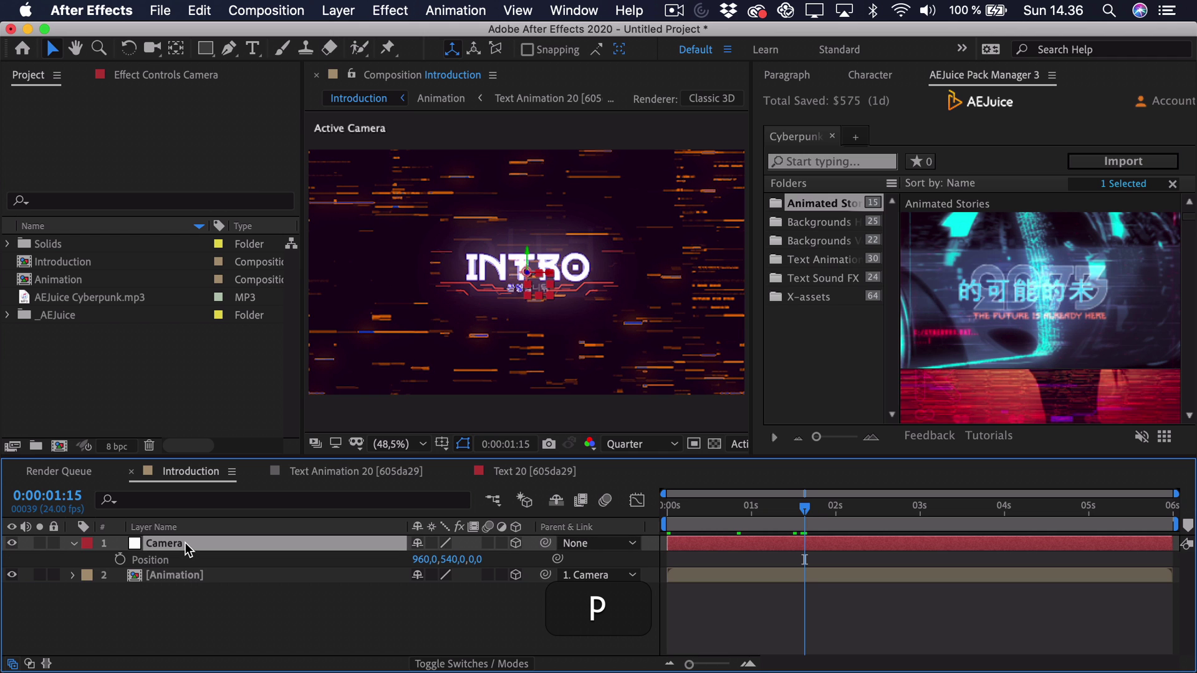
{"action": "key", "text": "shift"}
{"action": "key", "text": "shift+r"}
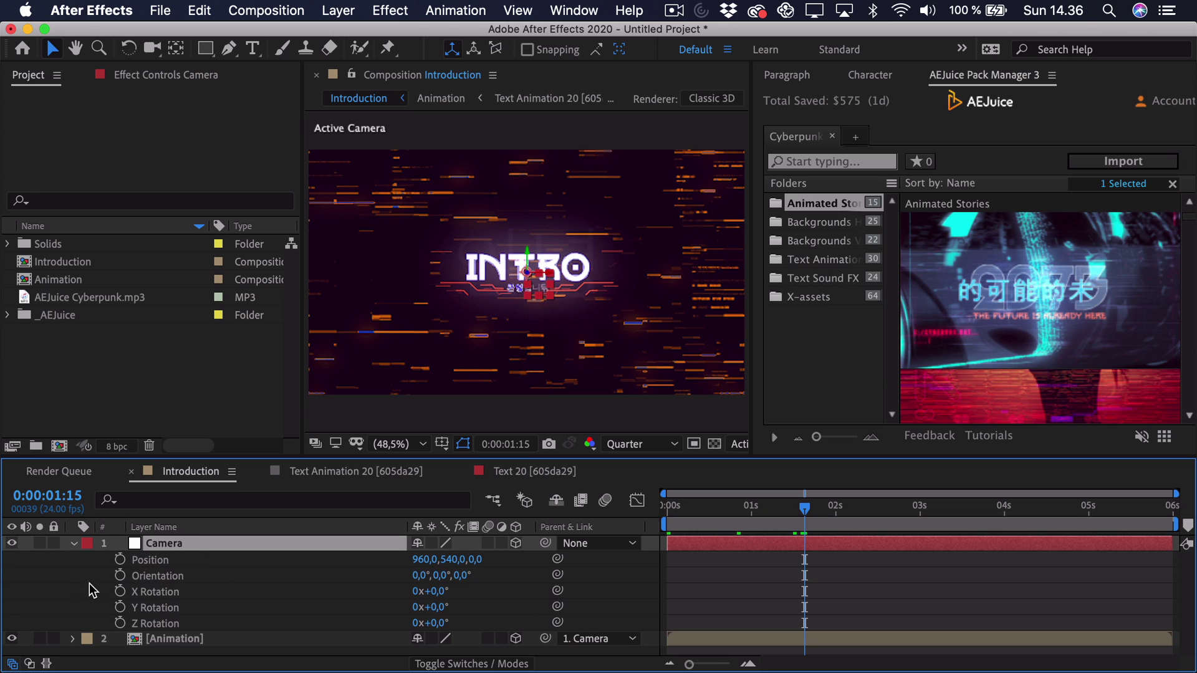
{"action": "right_click", "coordinate": [189, 565]}
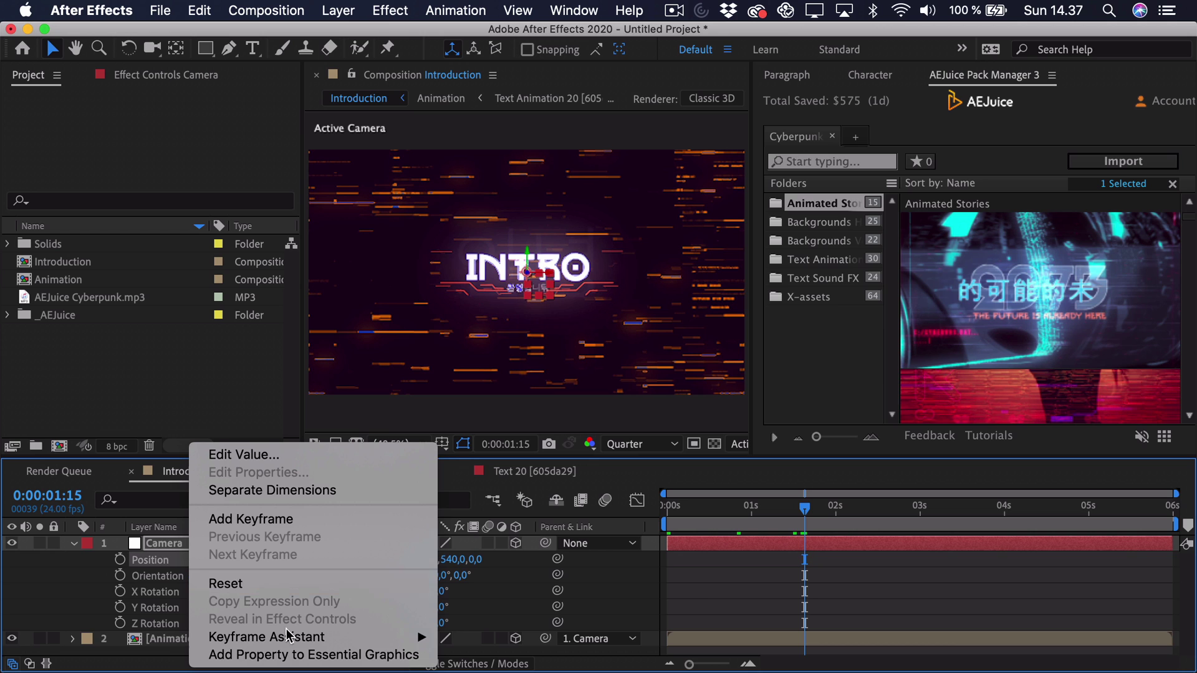
{"action": "left_click", "coordinate": [273, 490]}
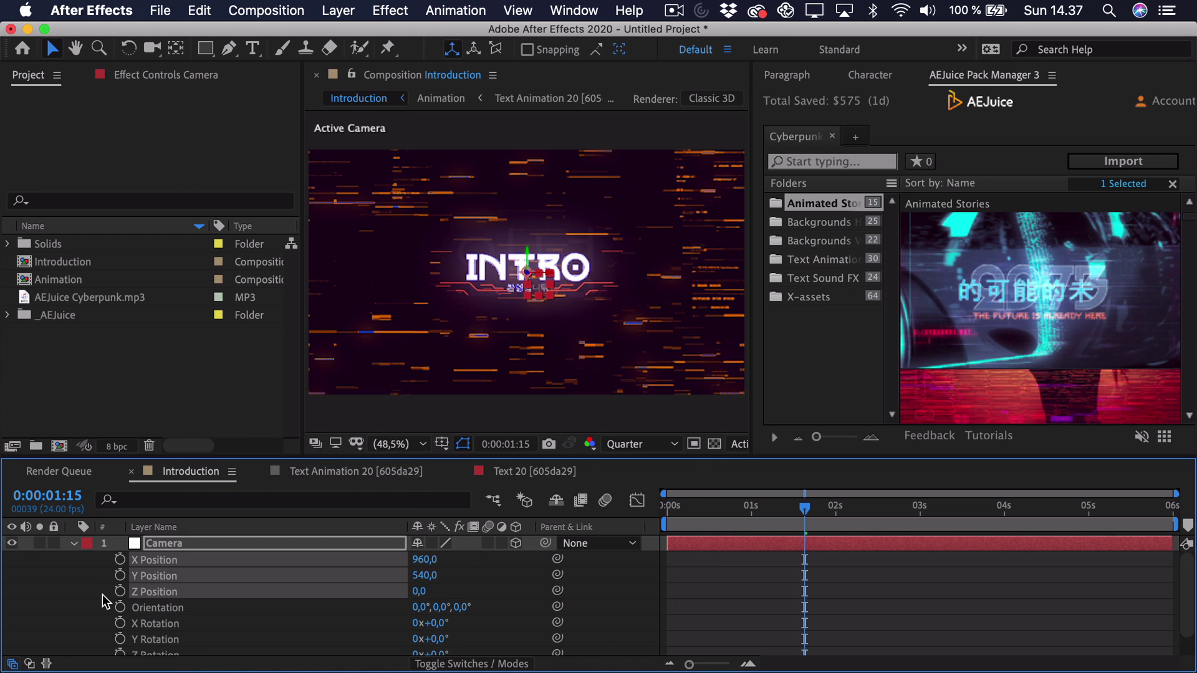
{"action": "left_click", "coordinate": [92, 586]}
Step: Start keyframing the Camera null's Z Position and X Rotation at 0:00:01:15, and add a Z Position keyframe at 0:00:05:23
{"action": "scroll", "coordinate": [95, 583], "scroll_direction": "down", "scroll_amount": 1}
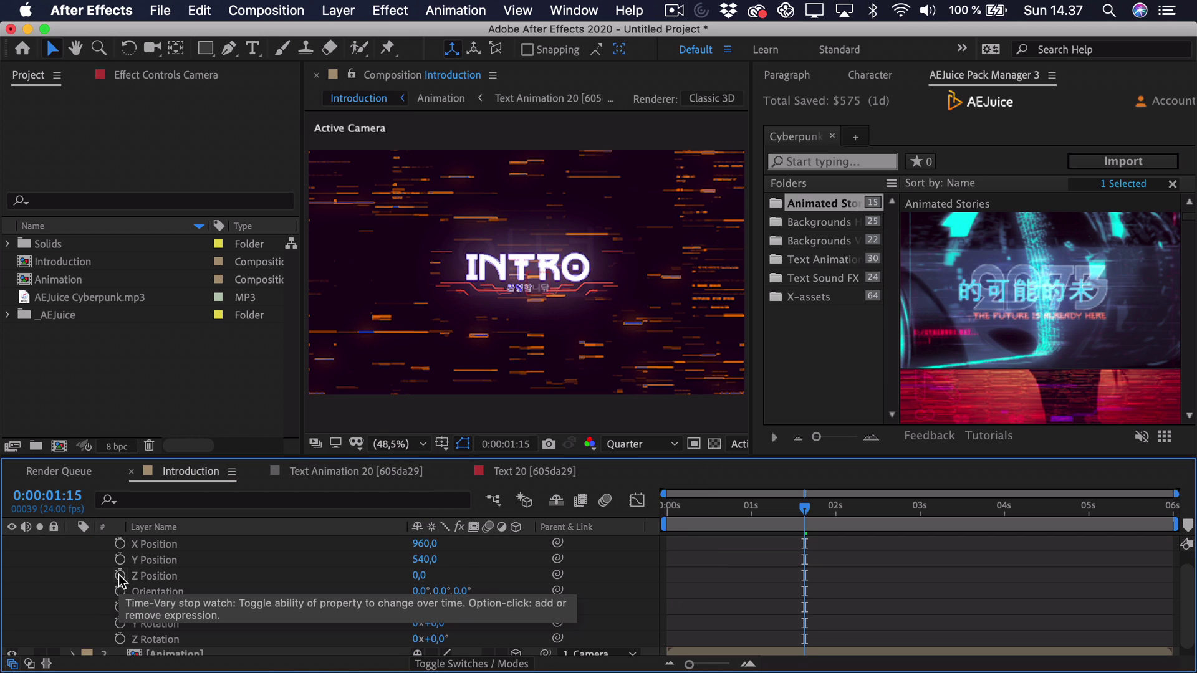
{"action": "left_click", "coordinate": [120, 576]}
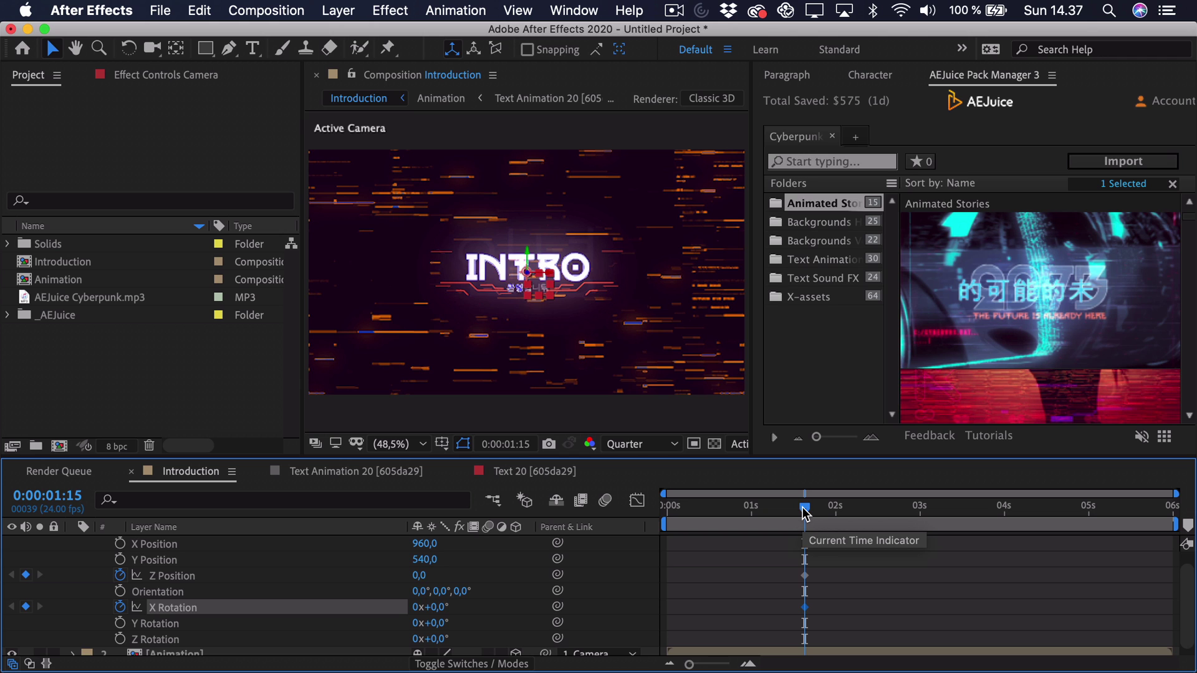
{"action": "left_click_drag", "start_coordinate": [805, 514], "coordinate": [1171, 508]}
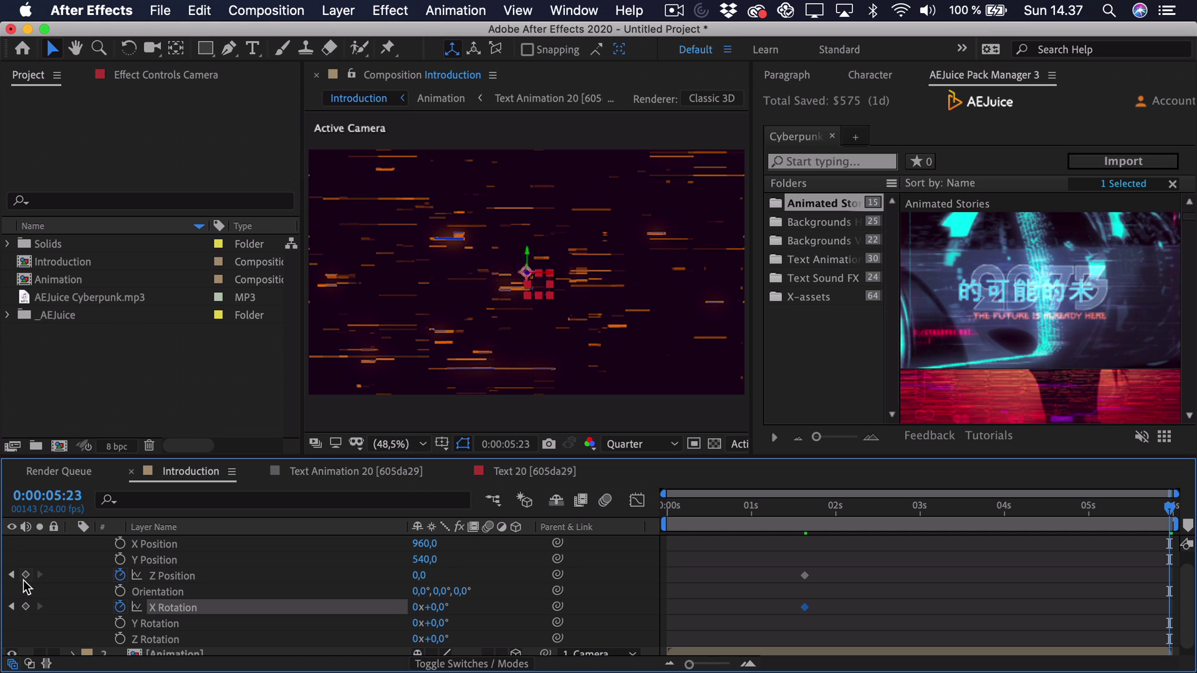
{"action": "left_click", "coordinate": [25, 574]}
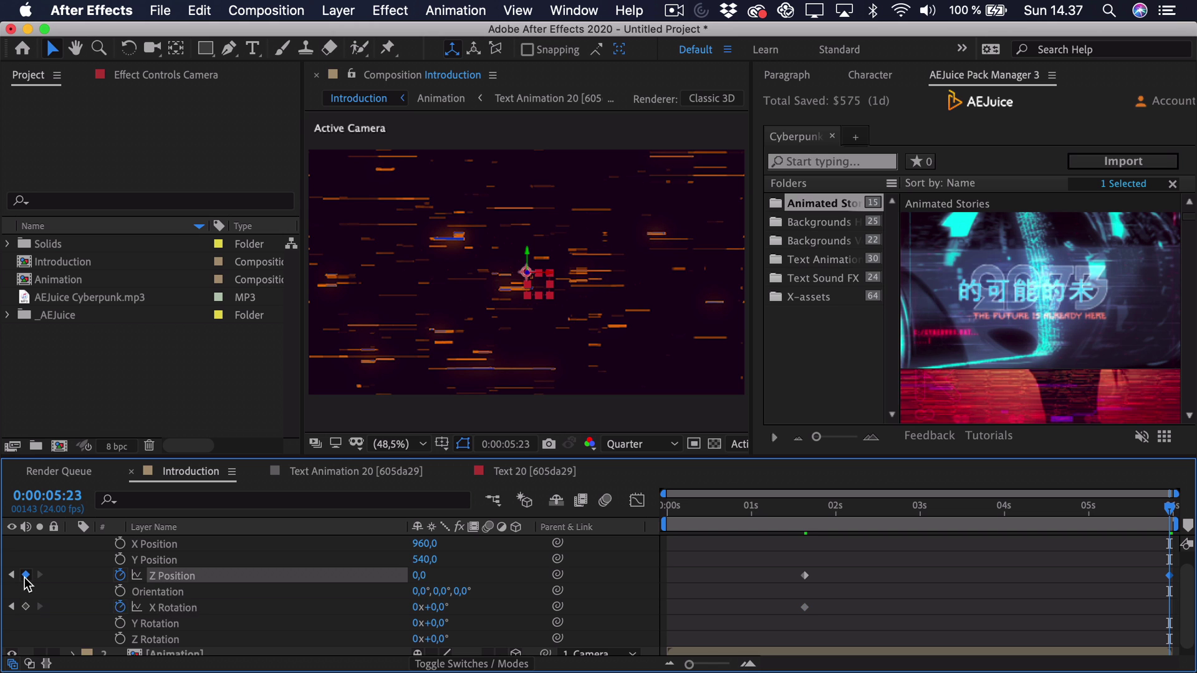
Step: Set the Camera null's Z Position to -424 at 0:00:01:15 and to -2000 at the start of the composition
{"action": "left_click", "coordinate": [804, 506], "text": "shift"}
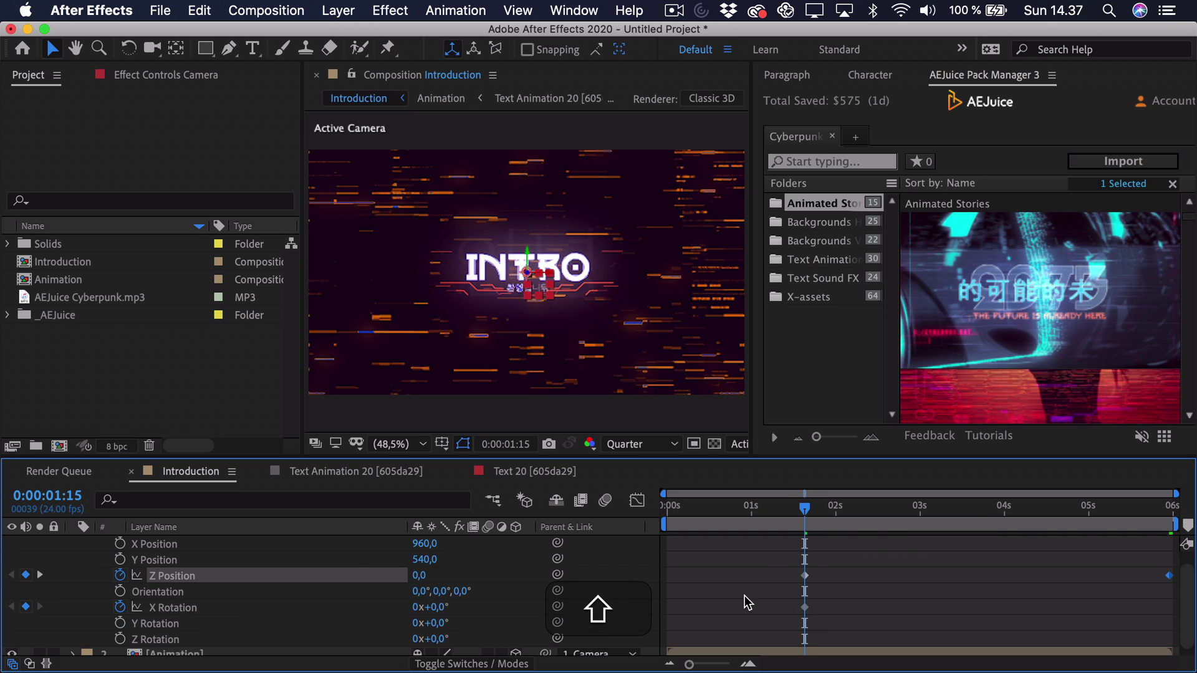
{"action": "left_click_drag", "start_coordinate": [428, 579], "coordinate": [78, 592]}
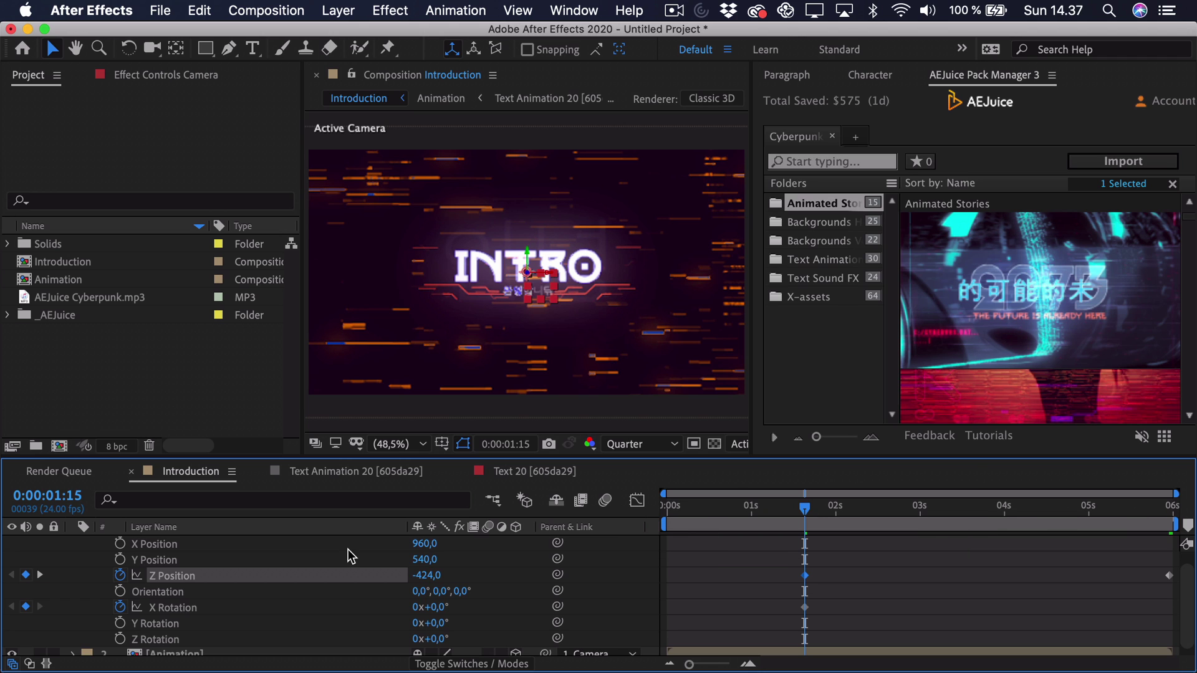
{"action": "key", "text": "Home"}
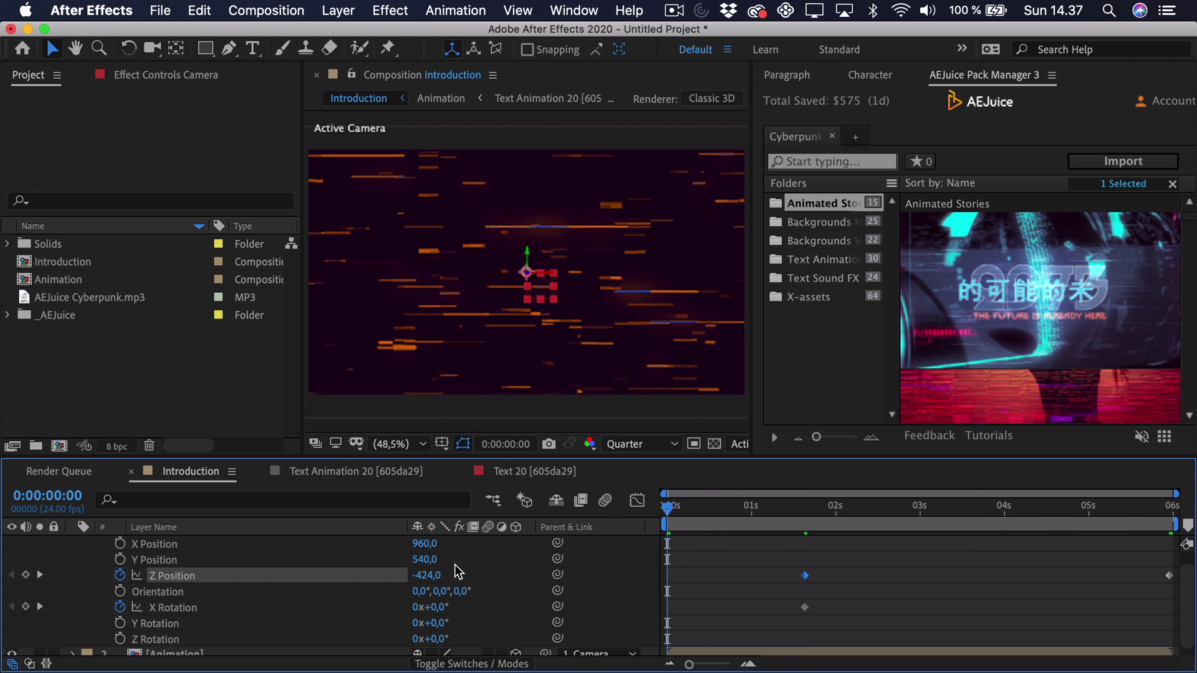
{"action": "left_click", "coordinate": [426, 575]}
{"action": "type", "text": "-2"}
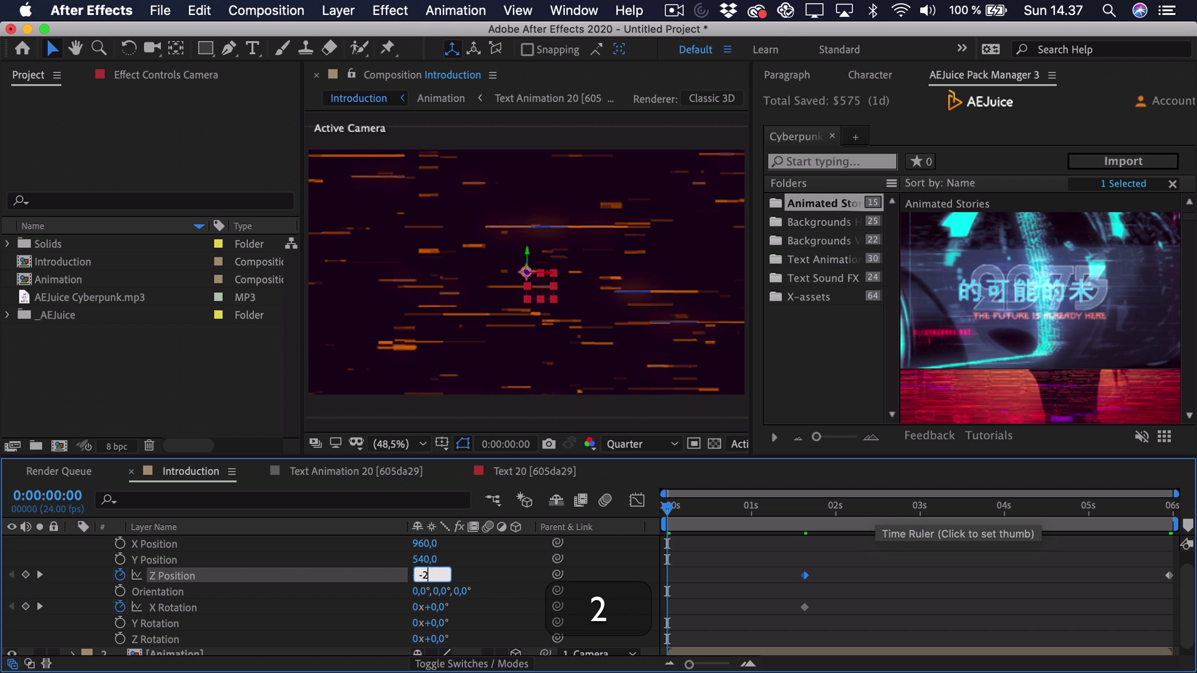
{"action": "type", "text": "0000"}
{"action": "key", "text": "Return"}
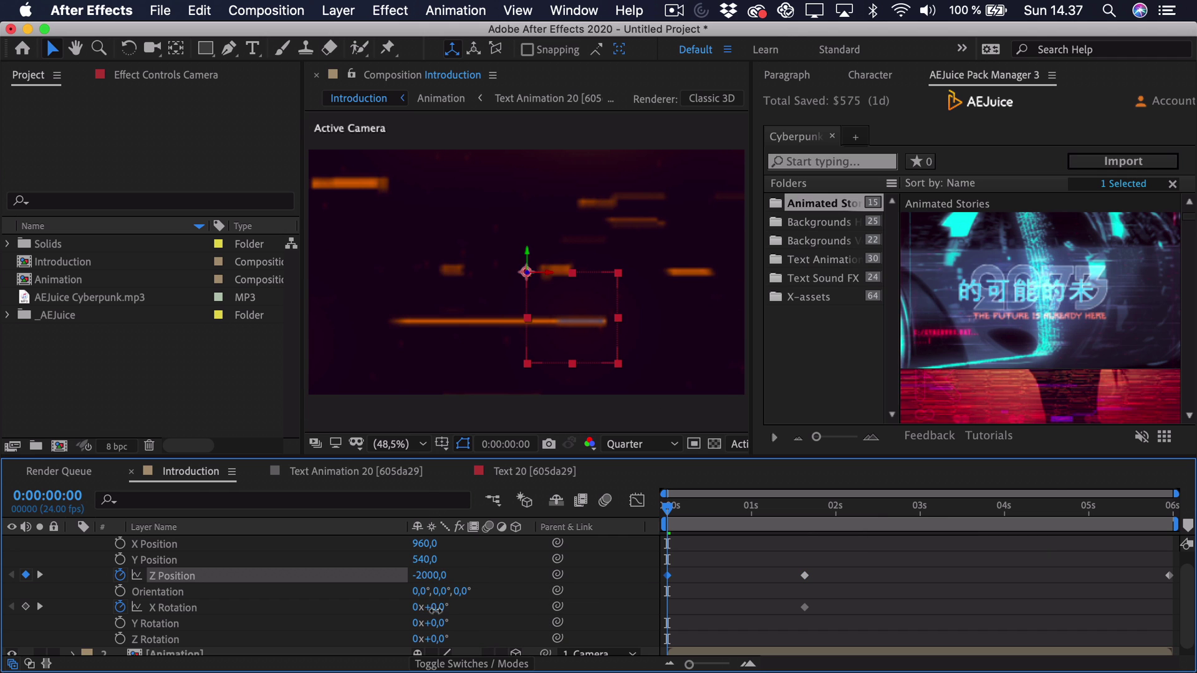
Step: Set the Camera null's X Rotation to -46° at the composition start, try -80°, and undo that last change
{"action": "left_click_drag", "start_coordinate": [430, 607], "coordinate": [388, 610]}
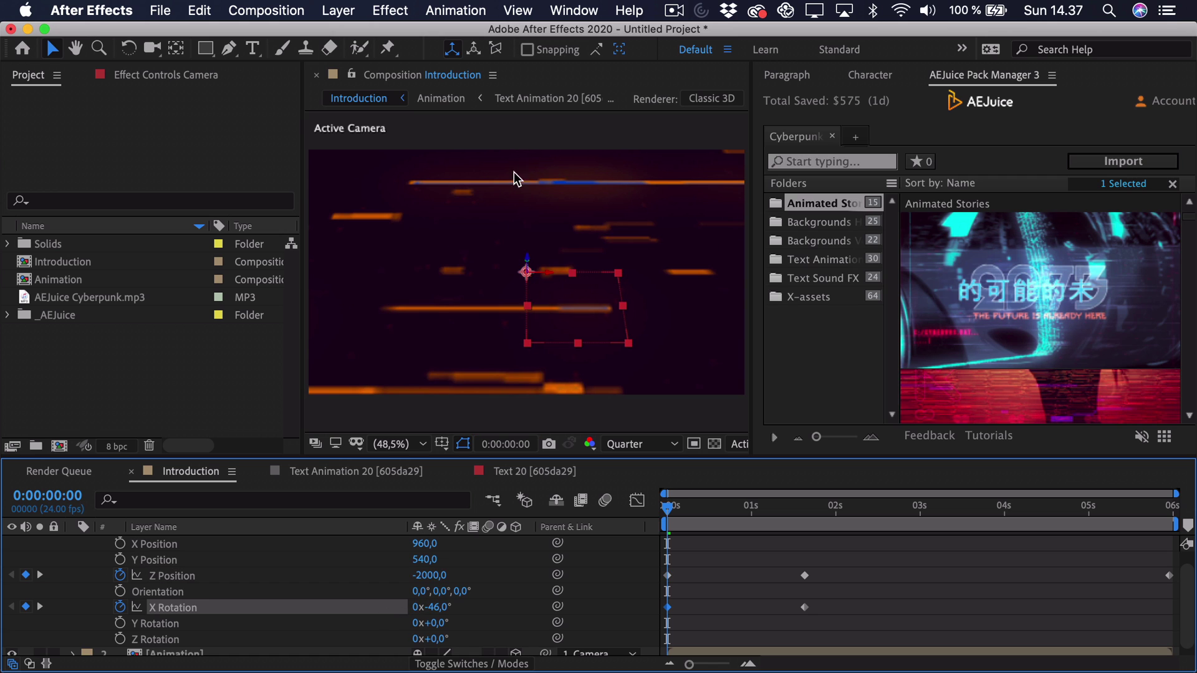
{"action": "left_click_drag", "start_coordinate": [436, 607], "coordinate": [411, 608]}
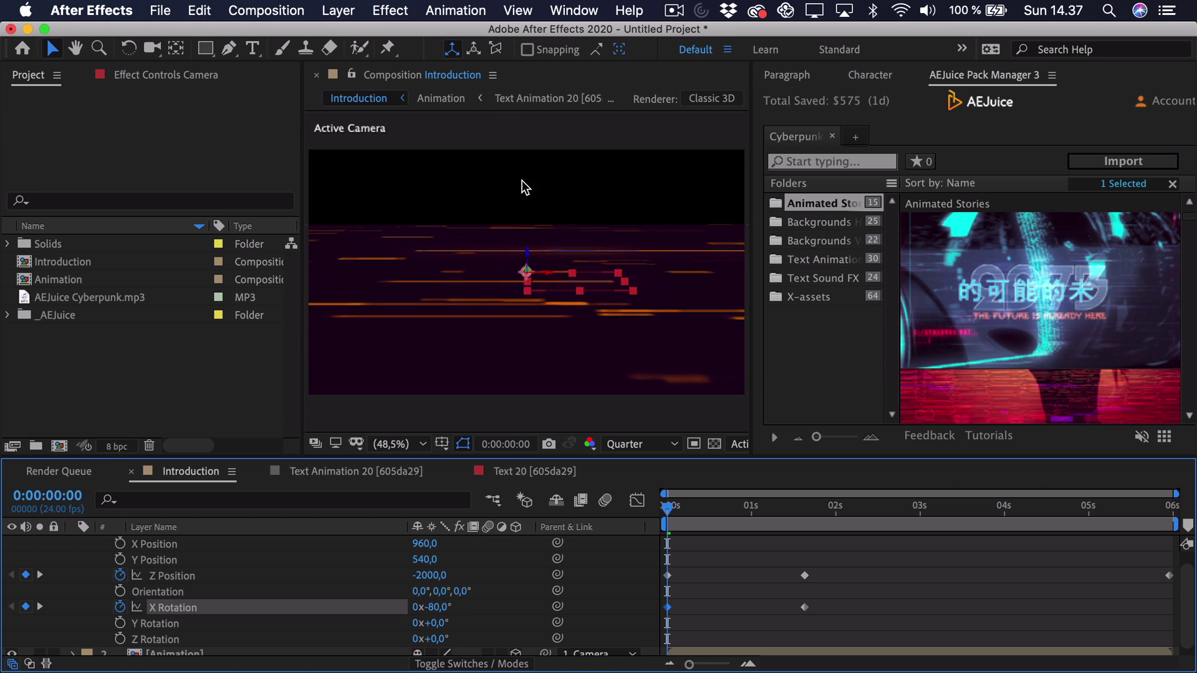
{"action": "key", "text": "super+z"}
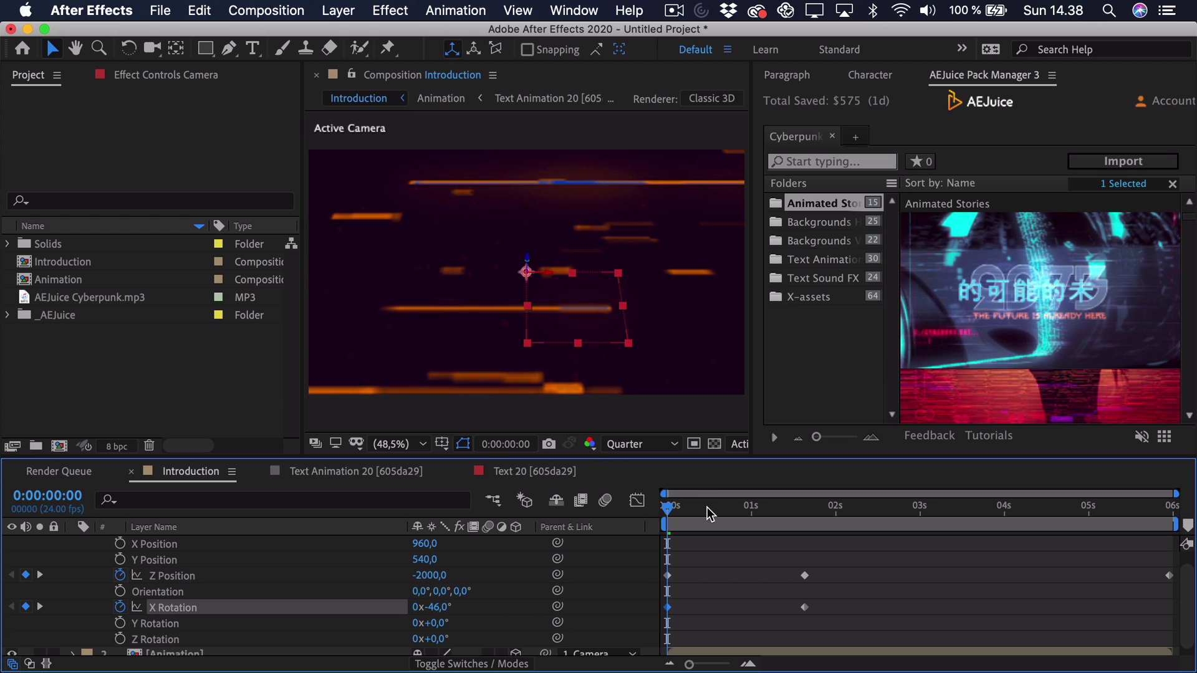
Step: Scrub through the camera move, apply Easy Ease to all three Z Position keyframes and show their curve in the Graph Editor
{"action": "left_click_drag", "start_coordinate": [676, 509], "coordinate": [1142, 508]}
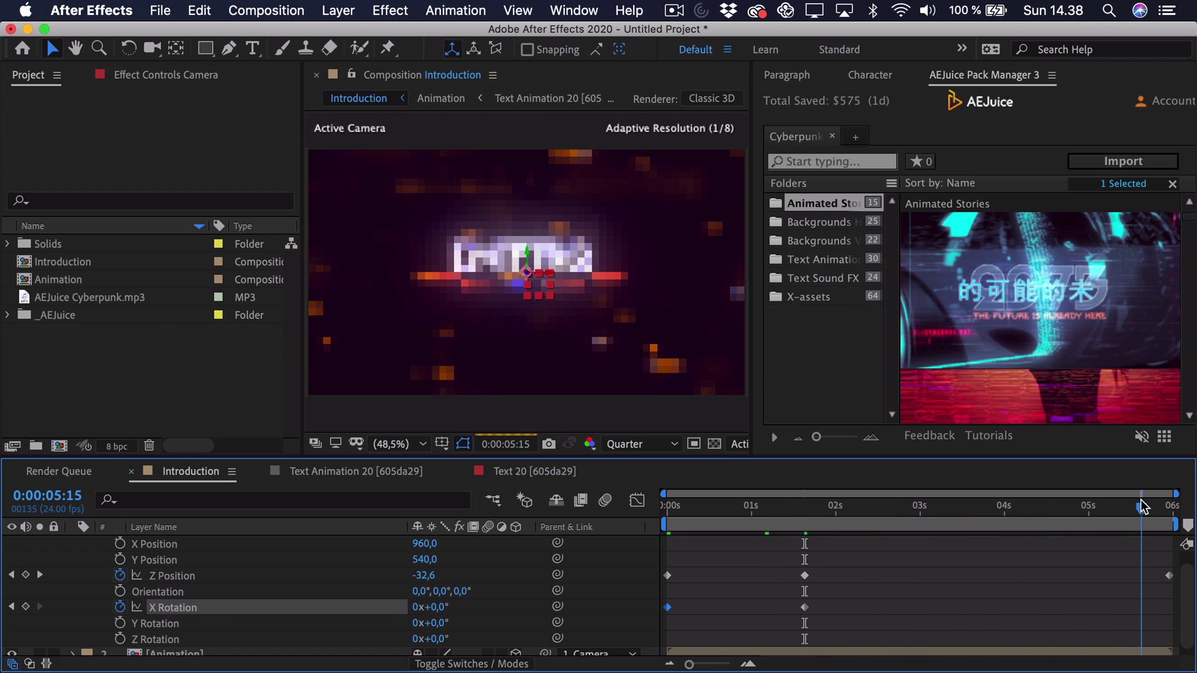
{"action": "left_click", "coordinate": [718, 511]}
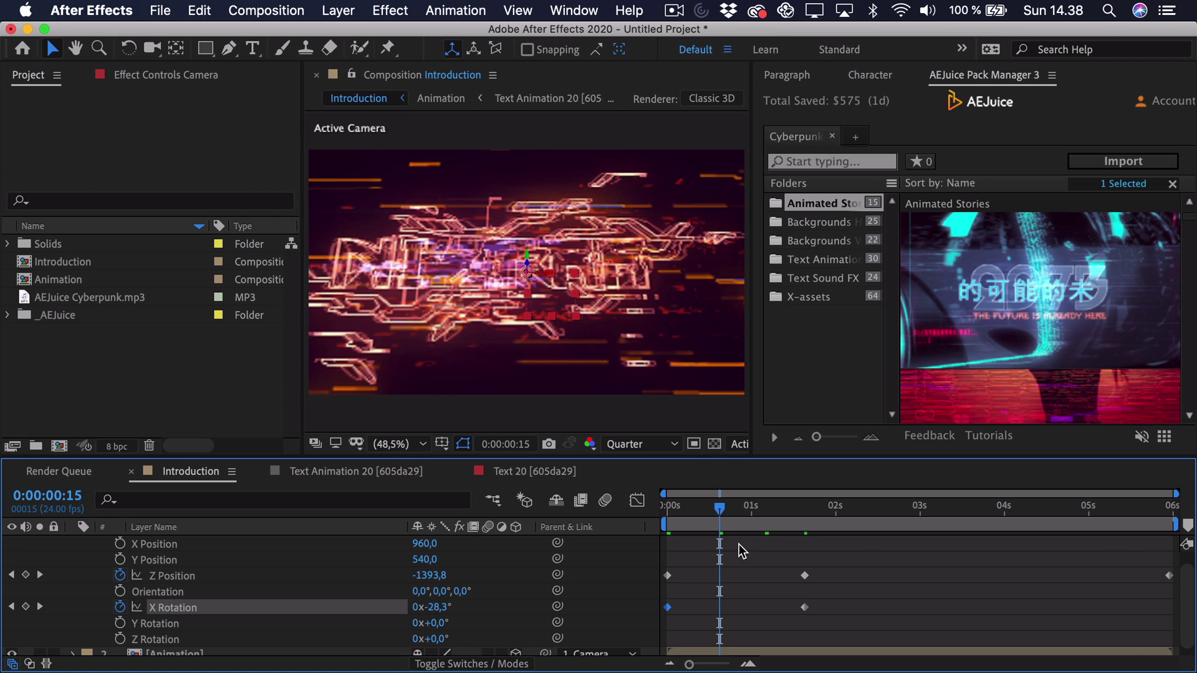
{"action": "left_click_drag", "start_coordinate": [660, 559], "coordinate": [1183, 587]}
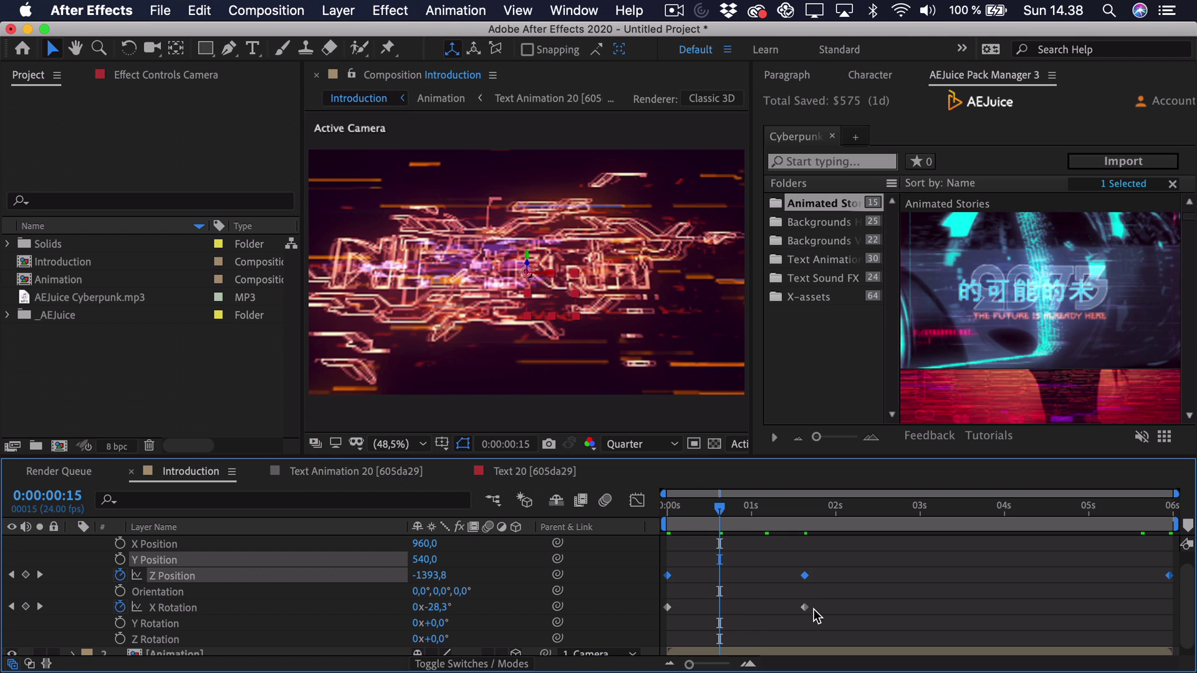
{"action": "key", "text": "F9"}
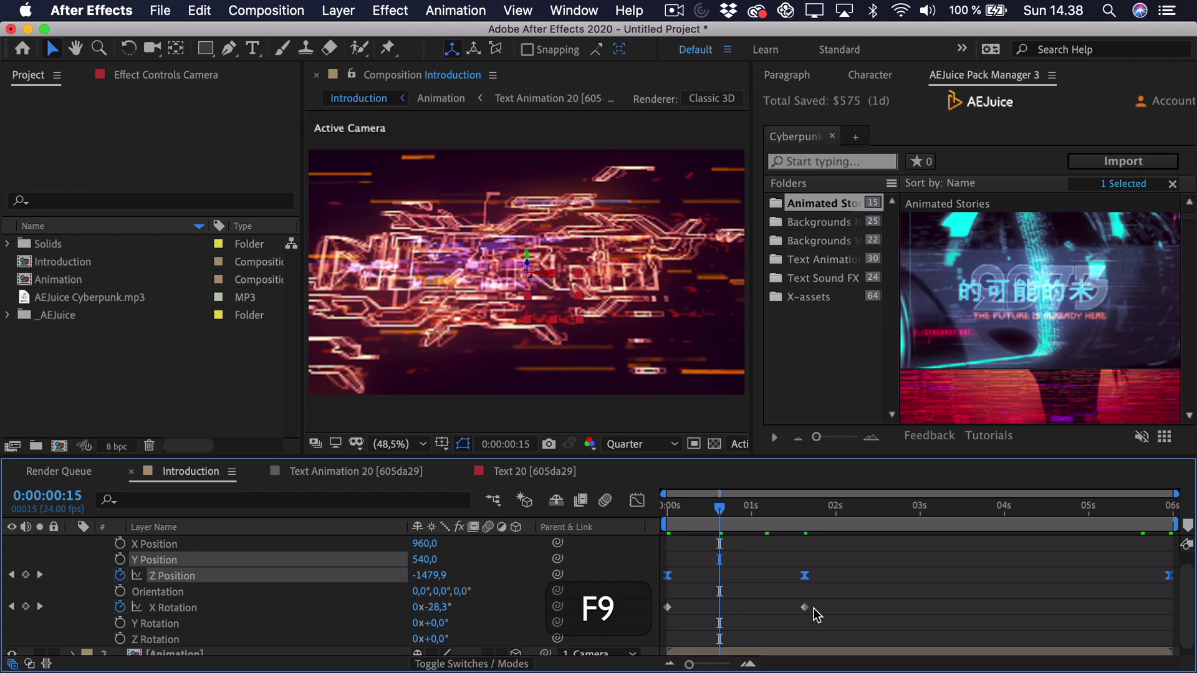
{"action": "left_click", "coordinate": [636, 501]}
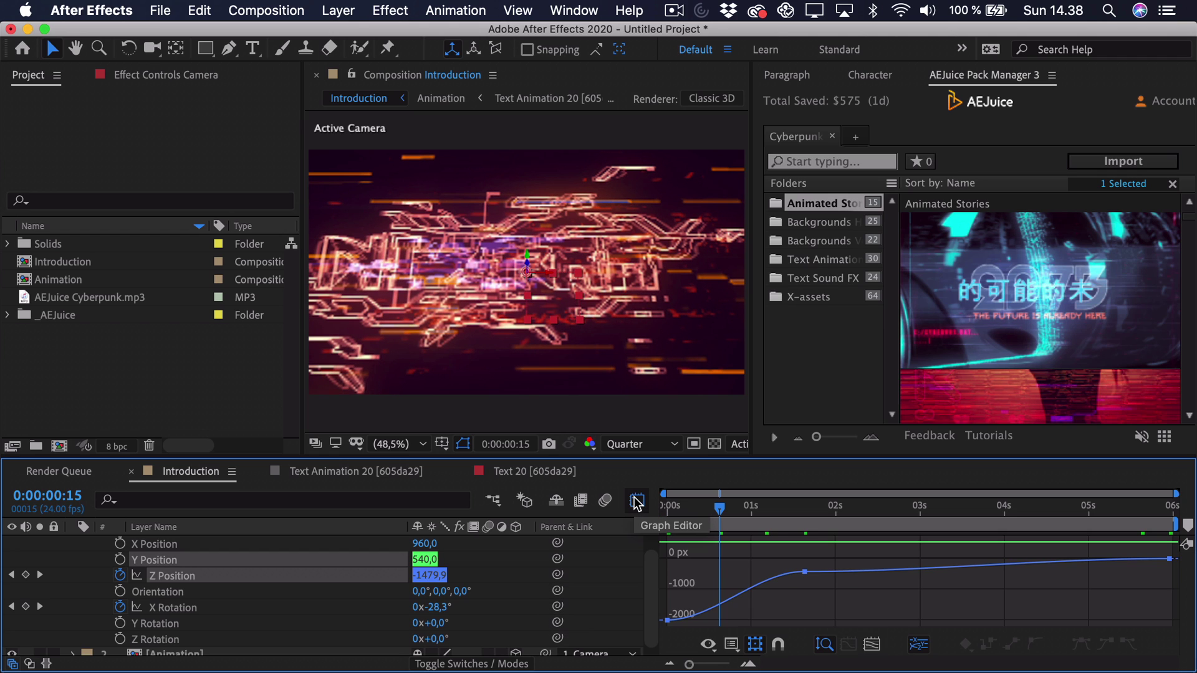
Step: Isolate the Camera null's Z Position value graph and angle the first keyframe's outgoing handle steeply upward for a fast start
{"action": "left_click", "coordinate": [177, 546]}
{"action": "left_click", "coordinate": [174, 579]}
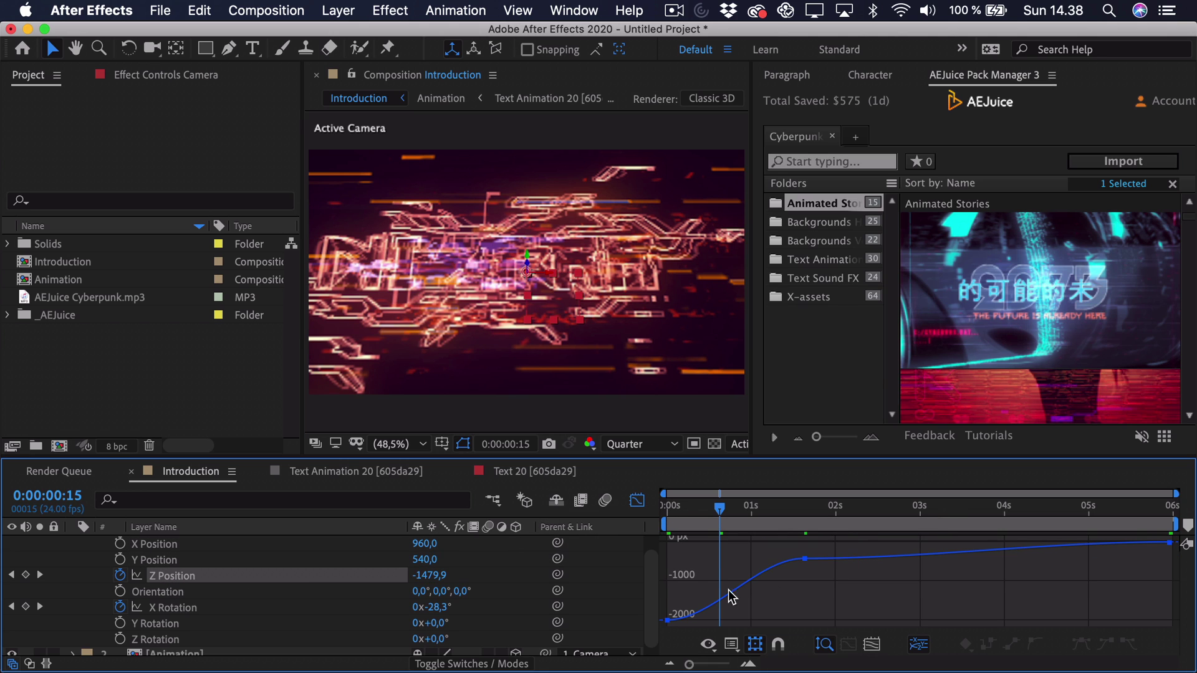
{"action": "left_click", "coordinate": [732, 648]}
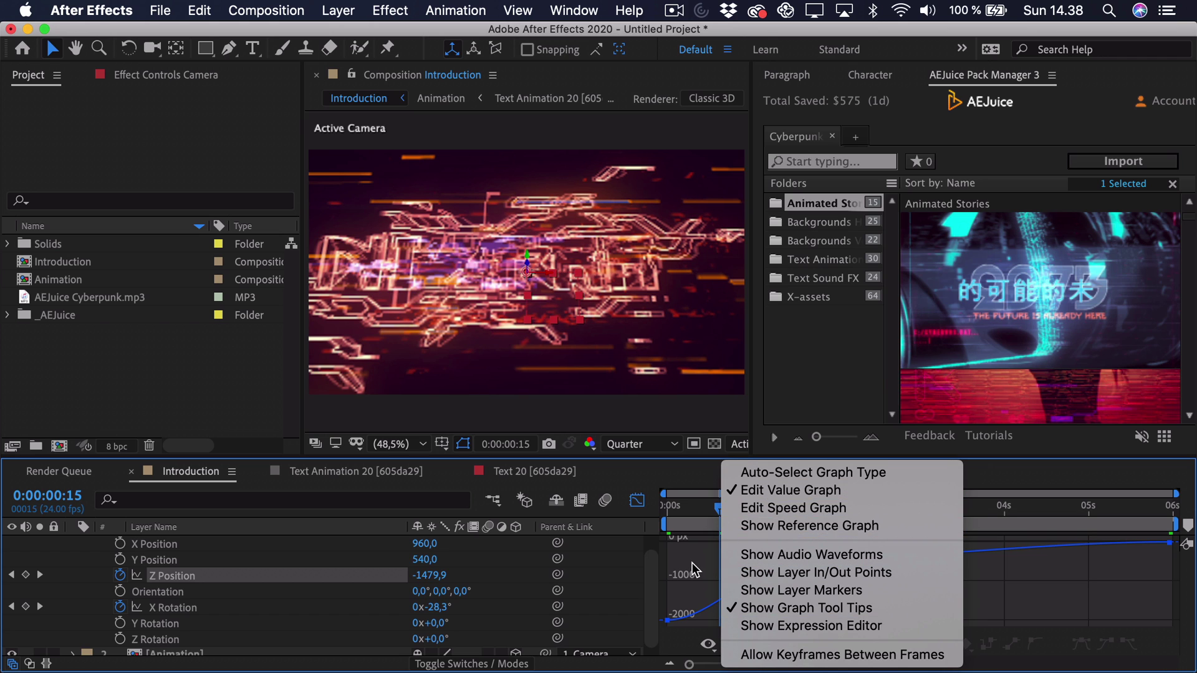
{"action": "left_click", "coordinate": [709, 651]}
{"action": "key", "text": "Home"}
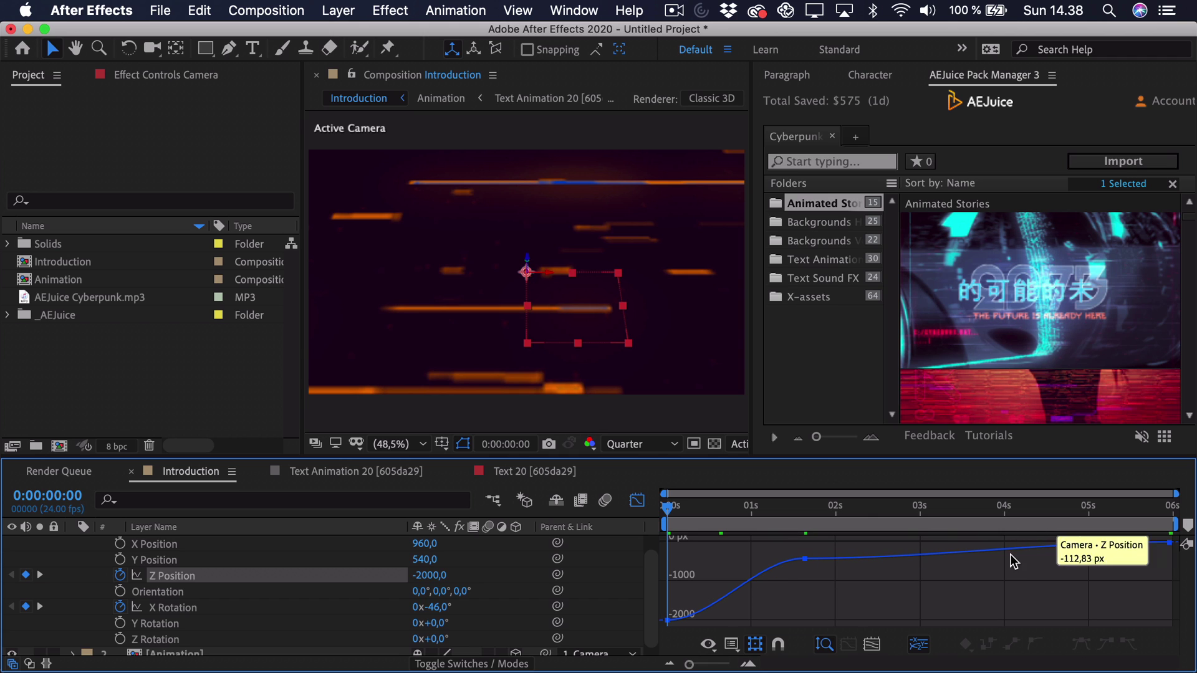
{"action": "left_click", "coordinate": [667, 620]}
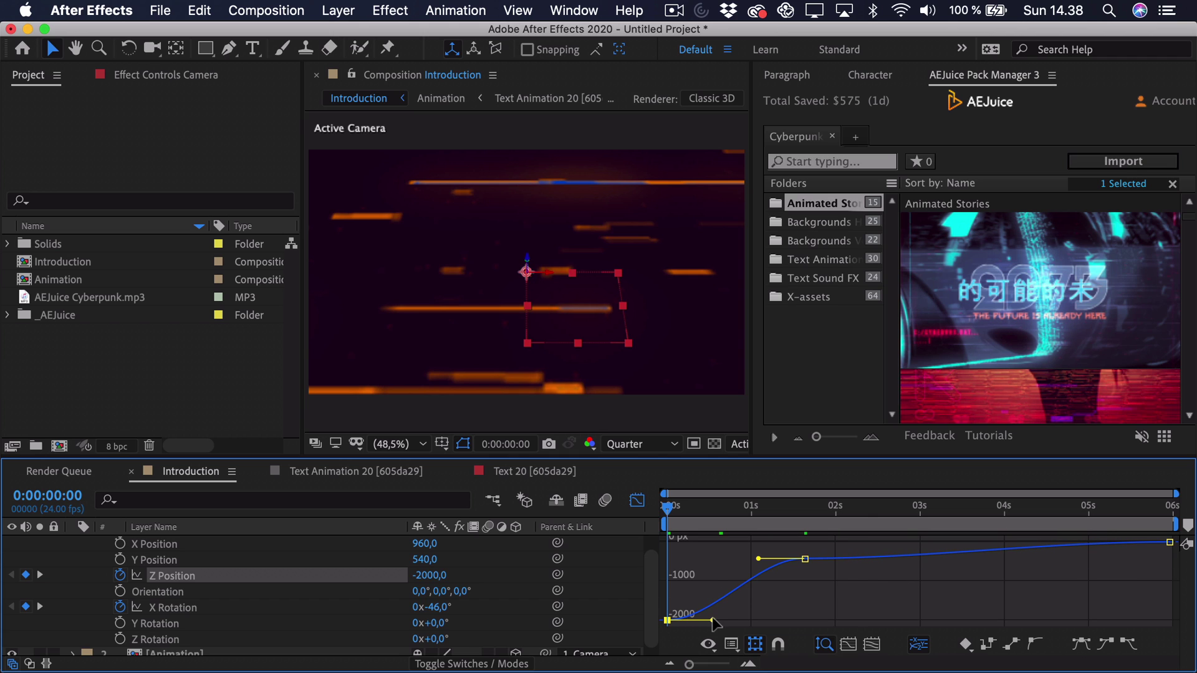
{"action": "left_click_drag", "start_coordinate": [712, 614], "coordinate": [690, 576]}
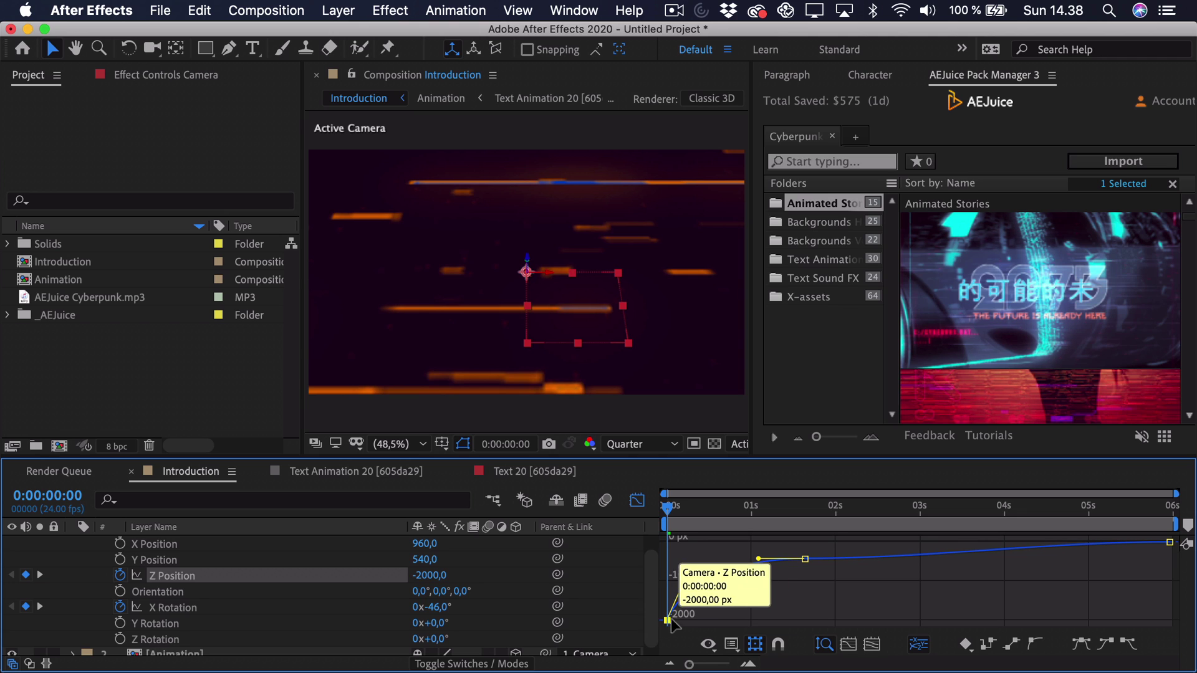
{"action": "left_click_drag", "start_coordinate": [687, 572], "coordinate": [684, 574]}
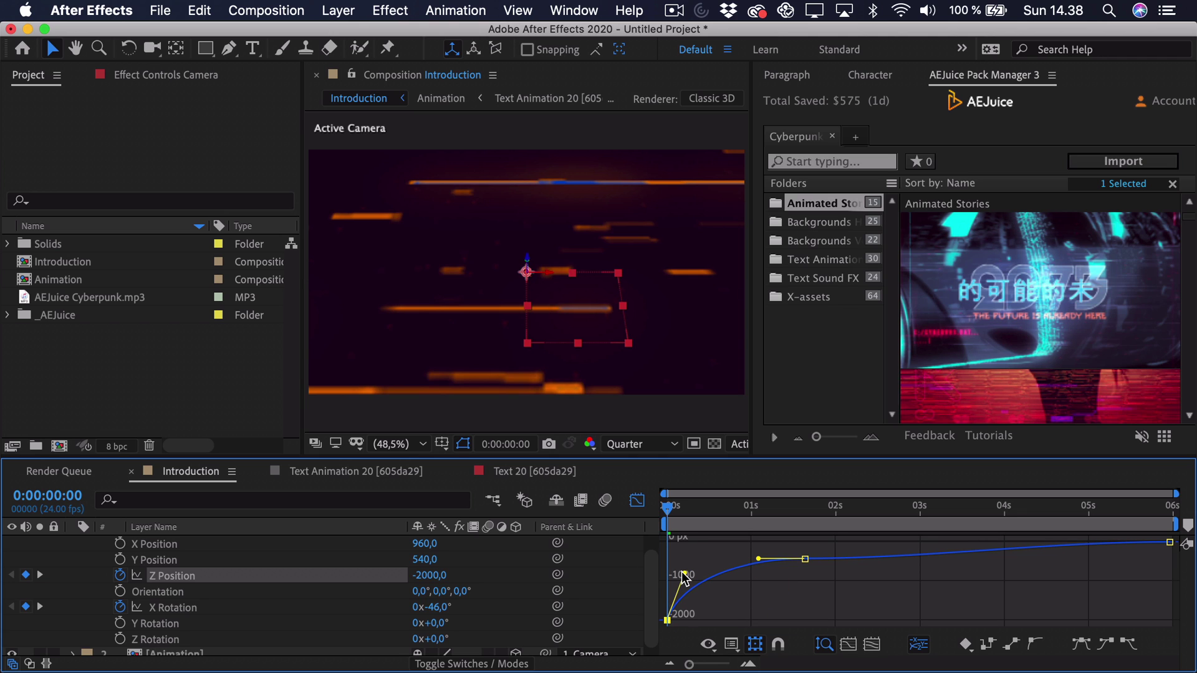
Step: Straighten the Z Position curve between the middle and last keyframes, and lengthen the middle keyframe's incoming handle slightly
{"action": "left_click", "coordinate": [805, 559]}
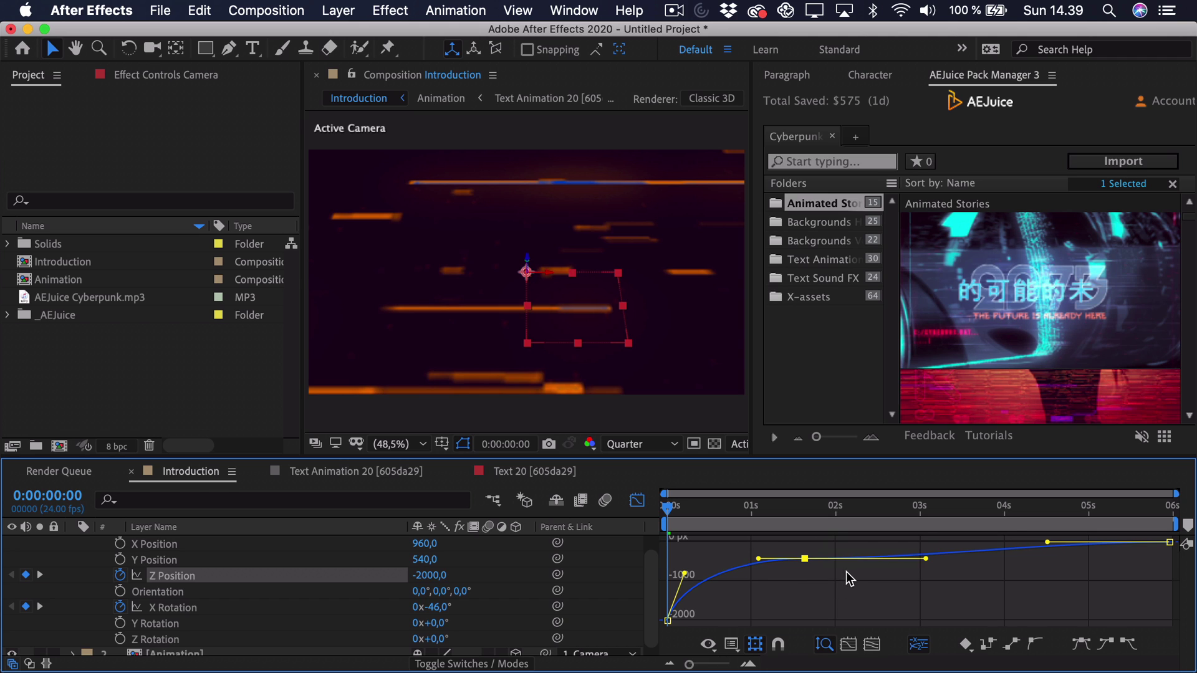
{"action": "left_click_drag", "start_coordinate": [922, 551], "coordinate": [924, 553]}
{"action": "left_click_drag", "start_coordinate": [1053, 541], "coordinate": [1050, 547]}
{"action": "left_click", "coordinate": [805, 559]}
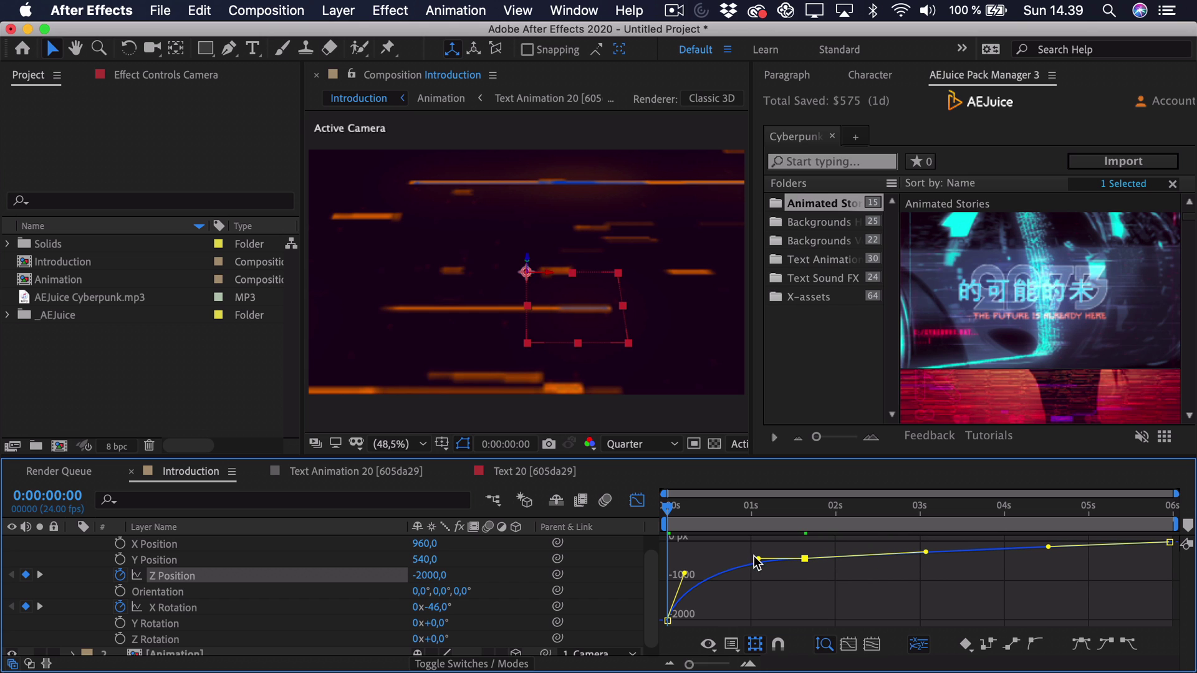
{"action": "left_click_drag", "start_coordinate": [756, 558], "coordinate": [746, 560]}
Step: Show the Camera null's X Rotation curve and apply Easy Ease to both of its keyframes
{"action": "left_click", "coordinate": [175, 607]}
{"action": "left_click_drag", "start_coordinate": [656, 583], "coordinate": [702, 637]}
{"action": "left_click_drag", "start_coordinate": [700, 596], "coordinate": [795, 564]}
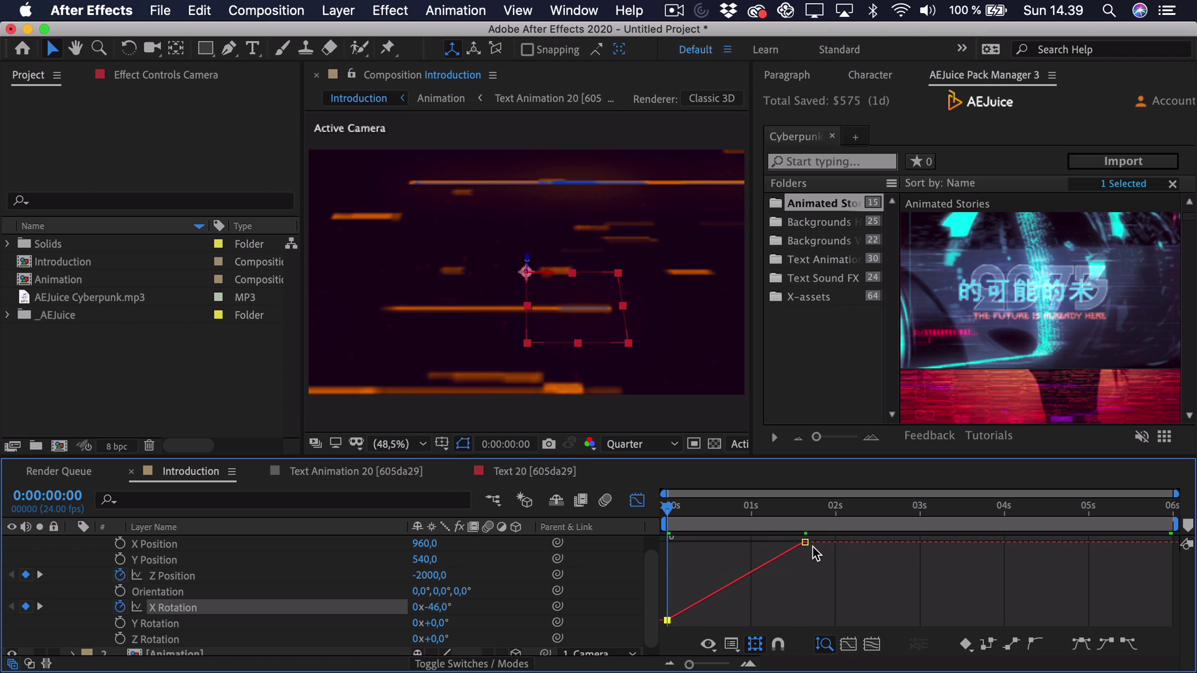
{"action": "left_click", "coordinate": [804, 542]}
{"action": "left_click", "coordinate": [666, 620], "text": "shift"}
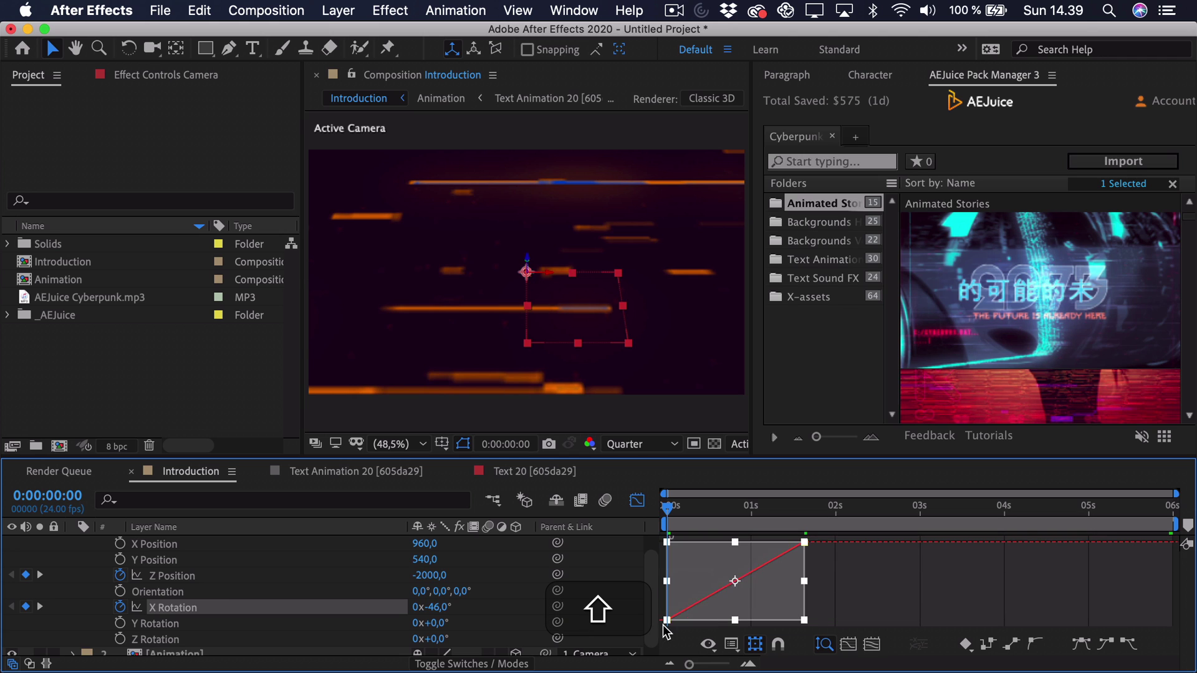
{"action": "key", "text": "F9"}
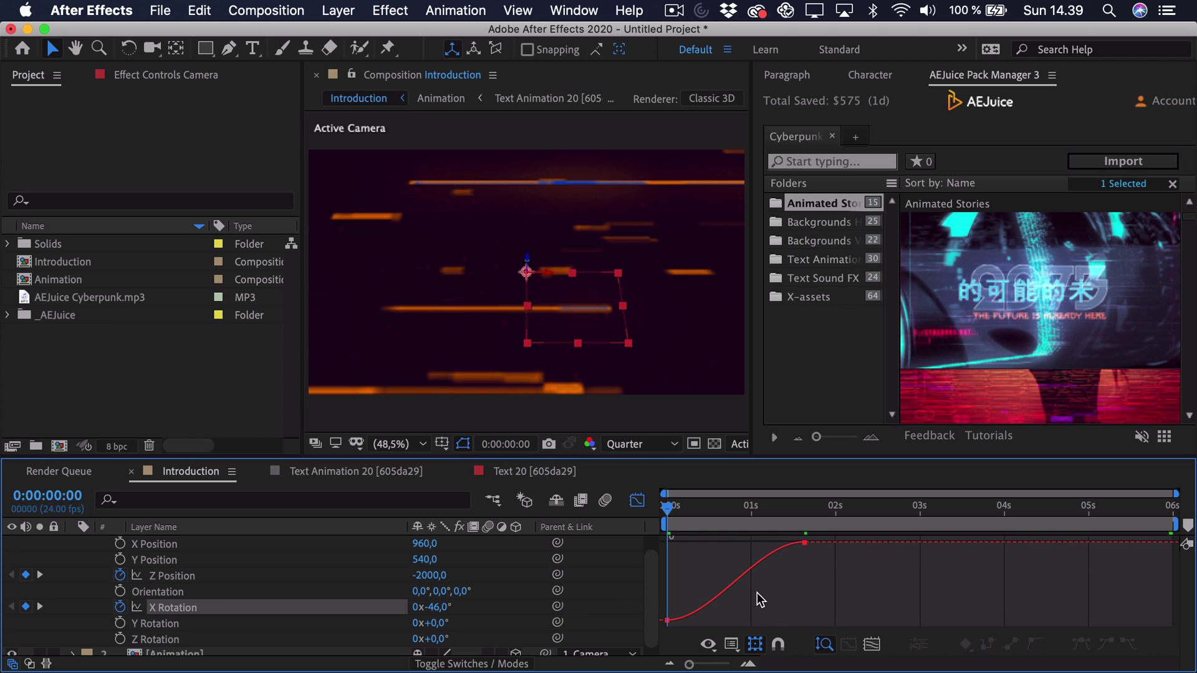
Step: Reshape the X Rotation curve with a steep start and a longer ease into its second keyframe, then close the Graph Editor
{"action": "left_click_drag", "start_coordinate": [656, 627], "coordinate": [692, 570]}
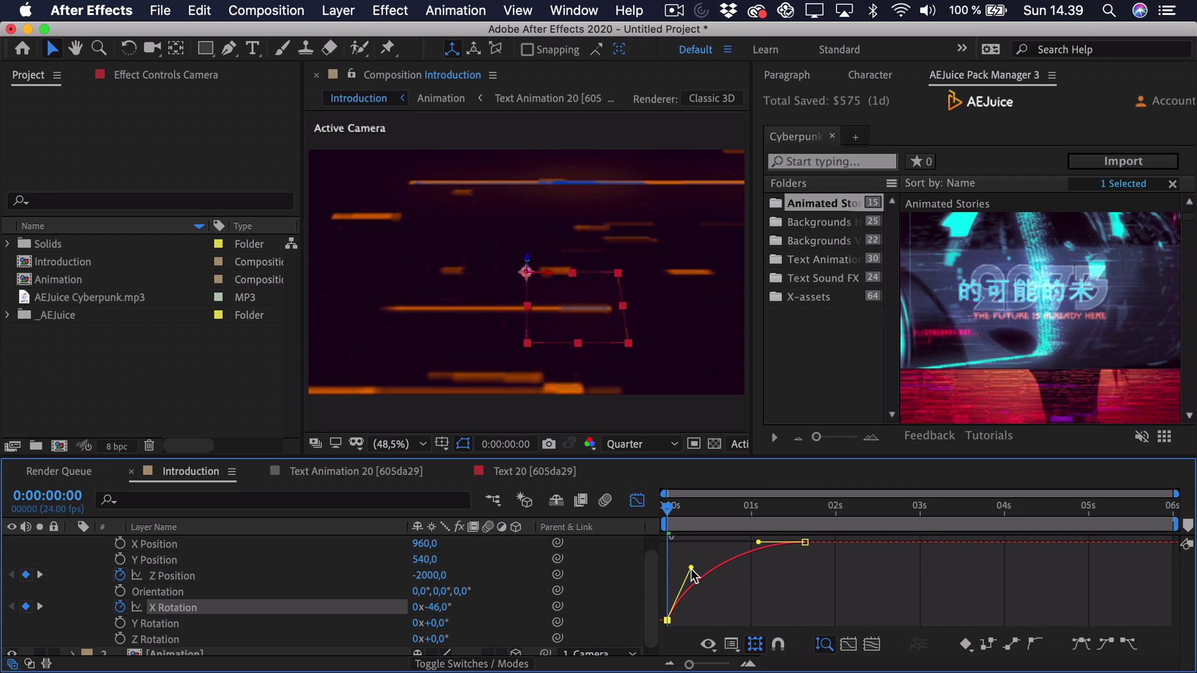
{"action": "left_click_drag", "start_coordinate": [758, 546], "coordinate": [736, 544]}
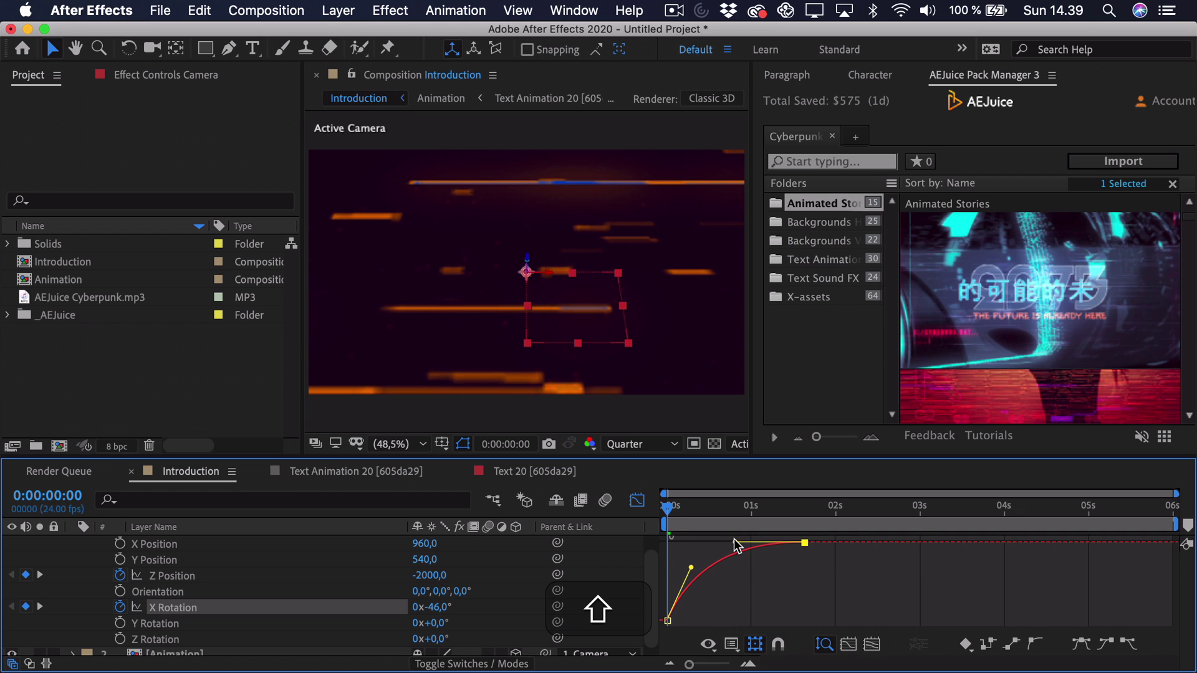
{"action": "left_click", "coordinate": [636, 500]}
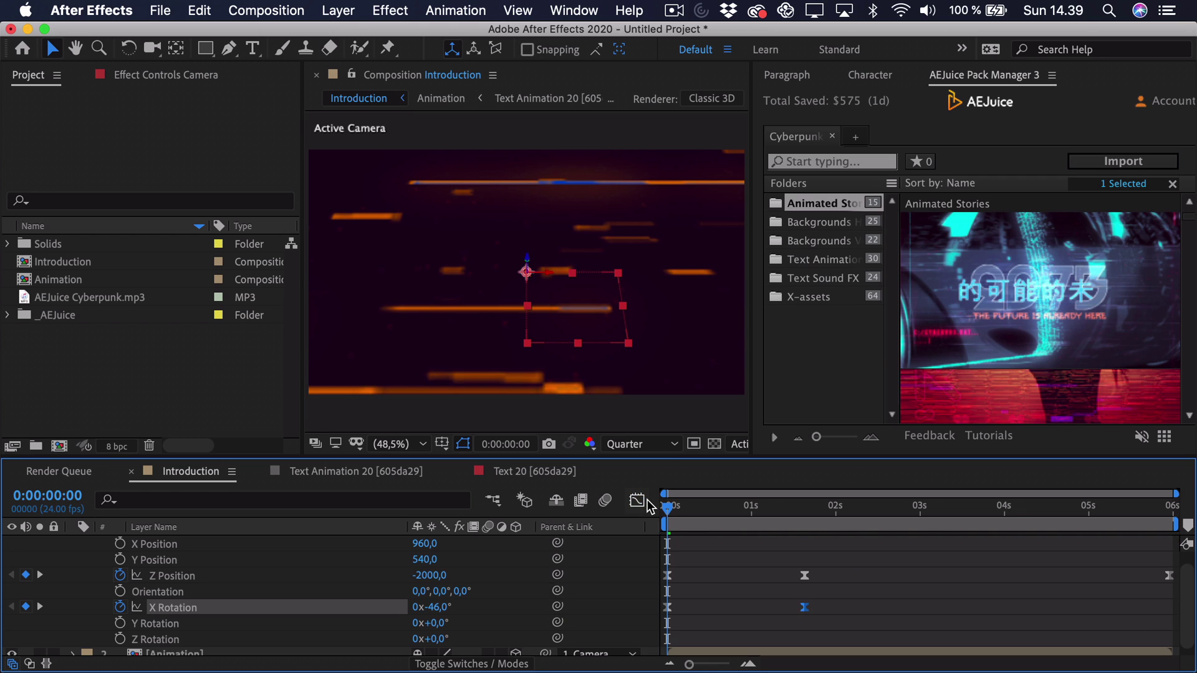
{"action": "left_click", "coordinate": [690, 564]}
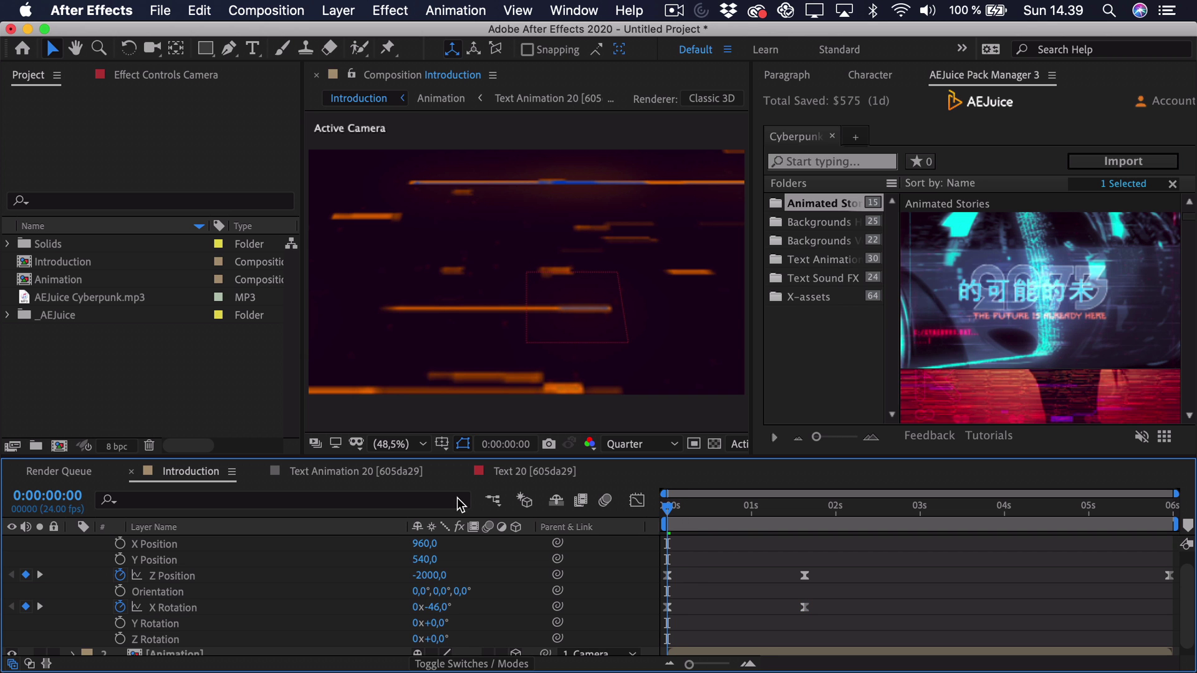
Step: Play back the eased camera move from the start of the composition several times
{"action": "key", "text": "space"}
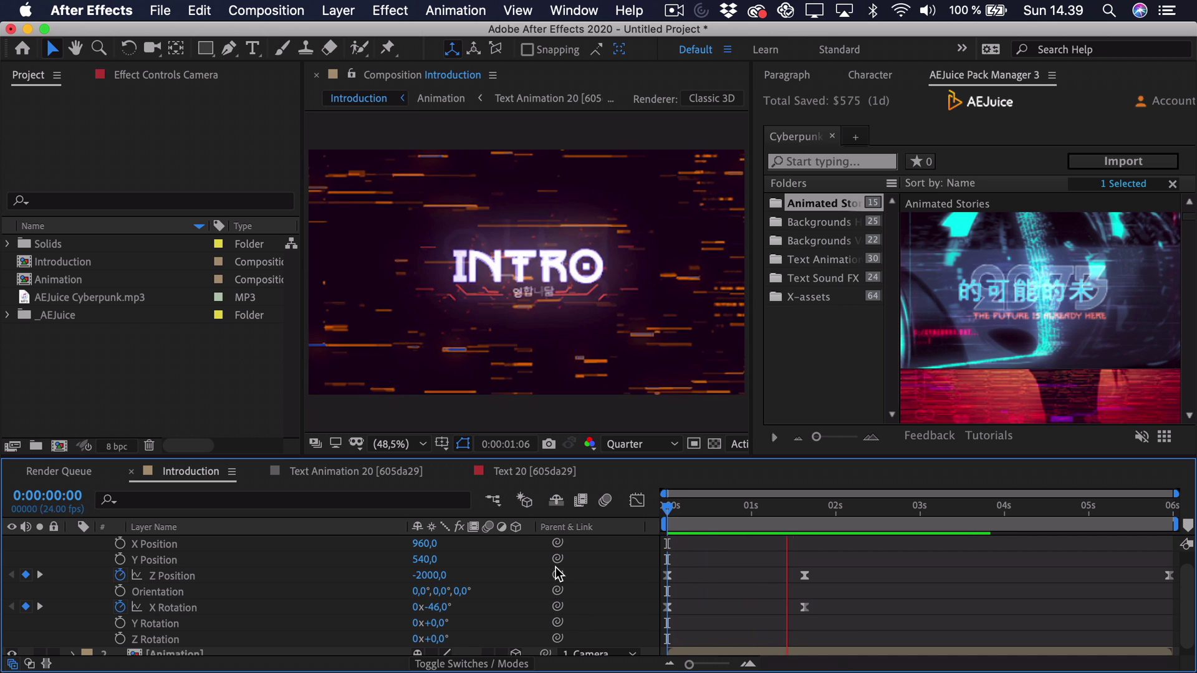
{"action": "key", "text": "space"}
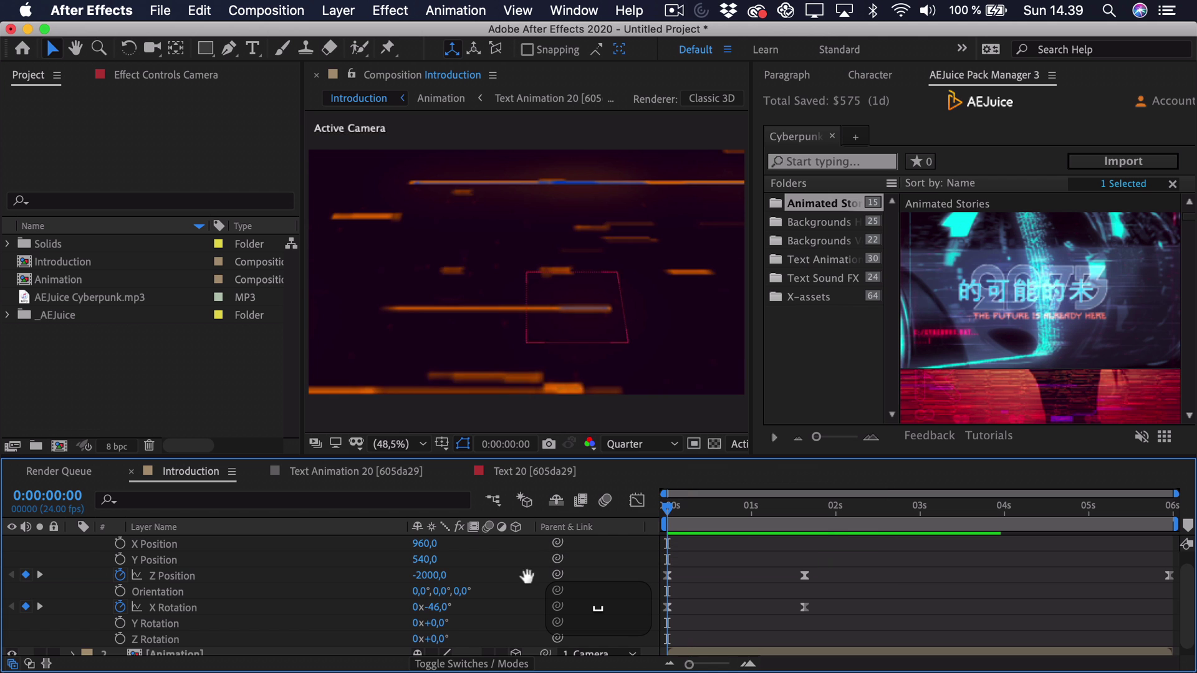
{"action": "key", "text": "space"}
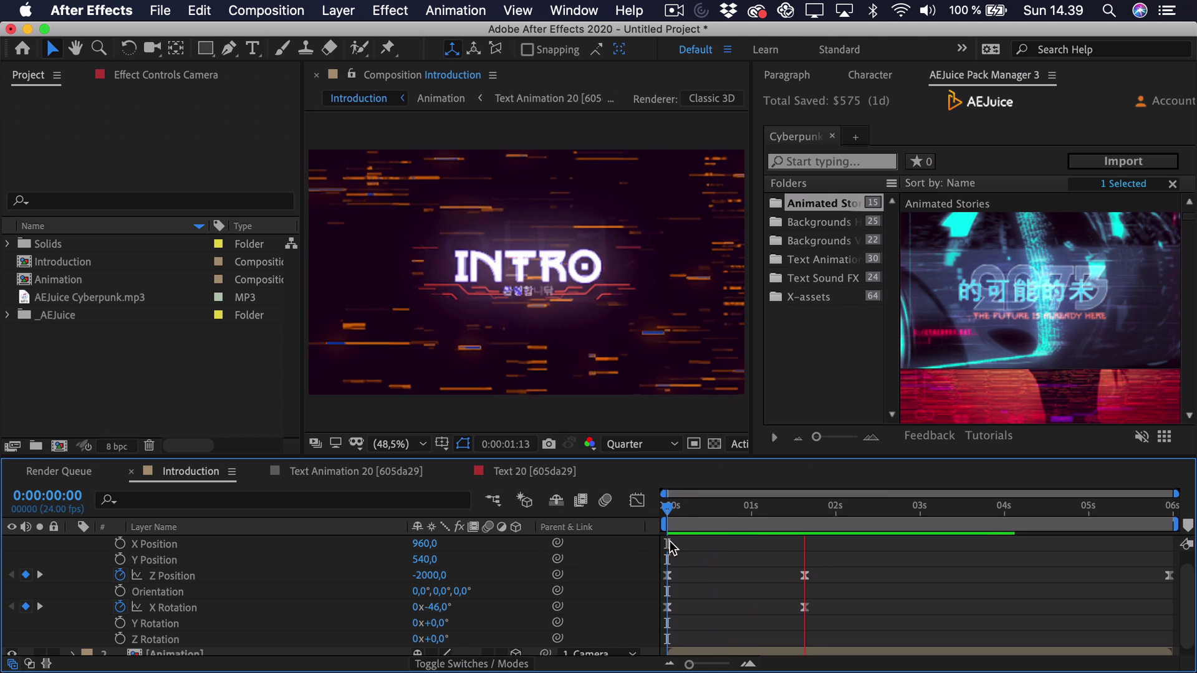
{"action": "key", "text": "space"}
{"action": "key", "text": "space"}
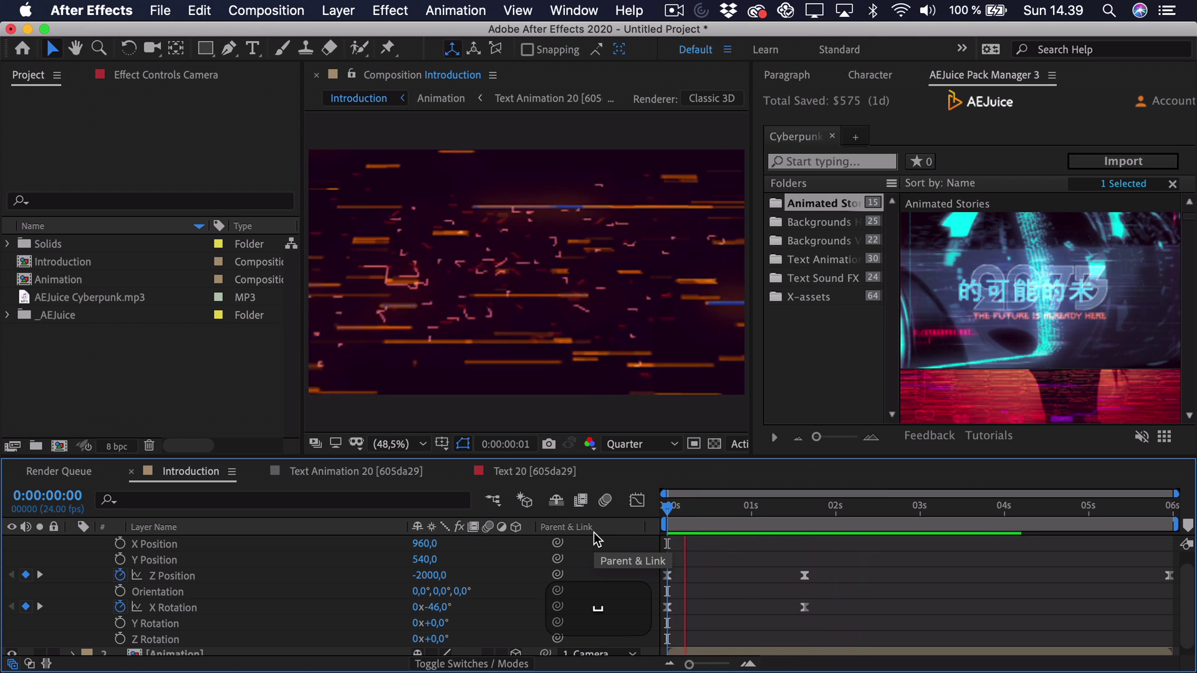
Step: At 0:00:03:17, import the horizontal-streak Displacement Map 01 from the Cyberpunk pack's X-assets into the Introduction composition
{"action": "left_click", "coordinate": [1018, 505]}
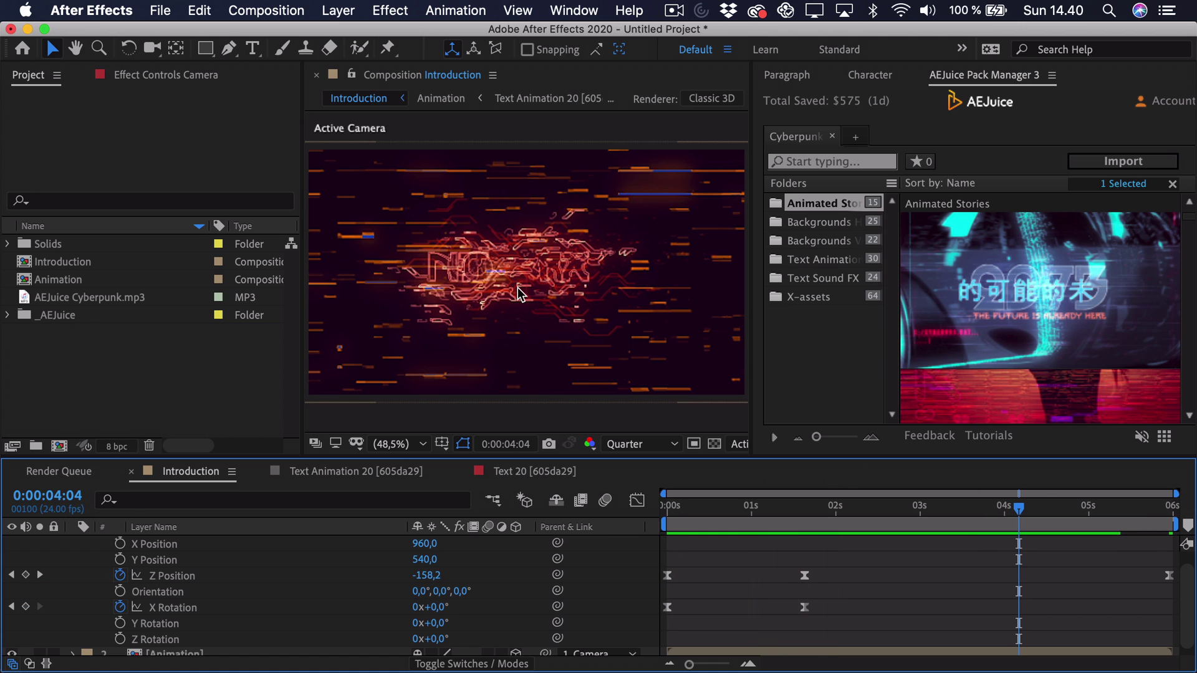
{"action": "left_click_drag", "start_coordinate": [1019, 510], "coordinate": [975, 527]}
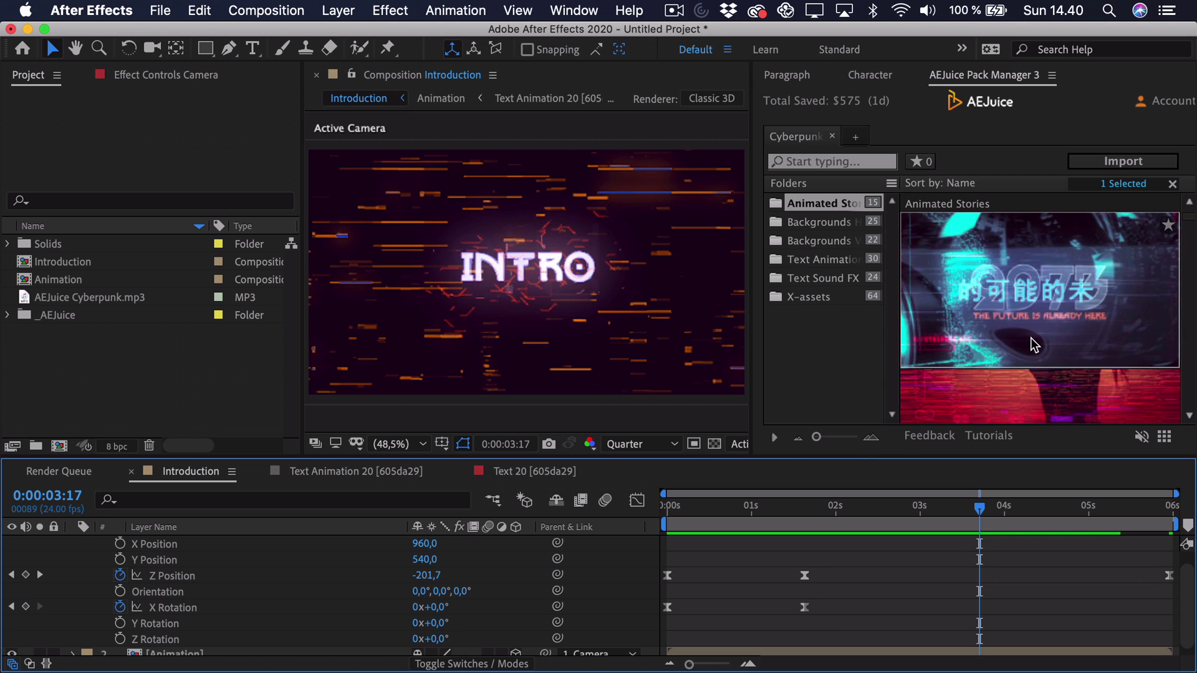
{"action": "left_click", "coordinate": [810, 298]}
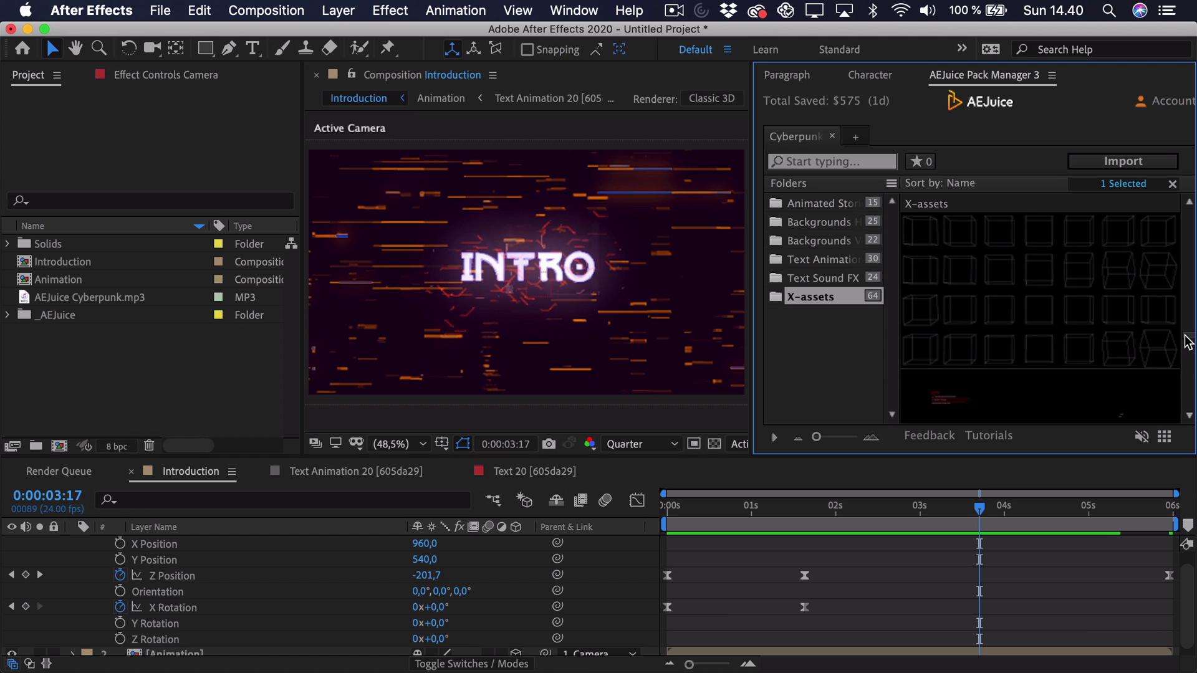
{"action": "scroll", "coordinate": [1187, 343], "scroll_direction": "down", "scroll_amount": 3}
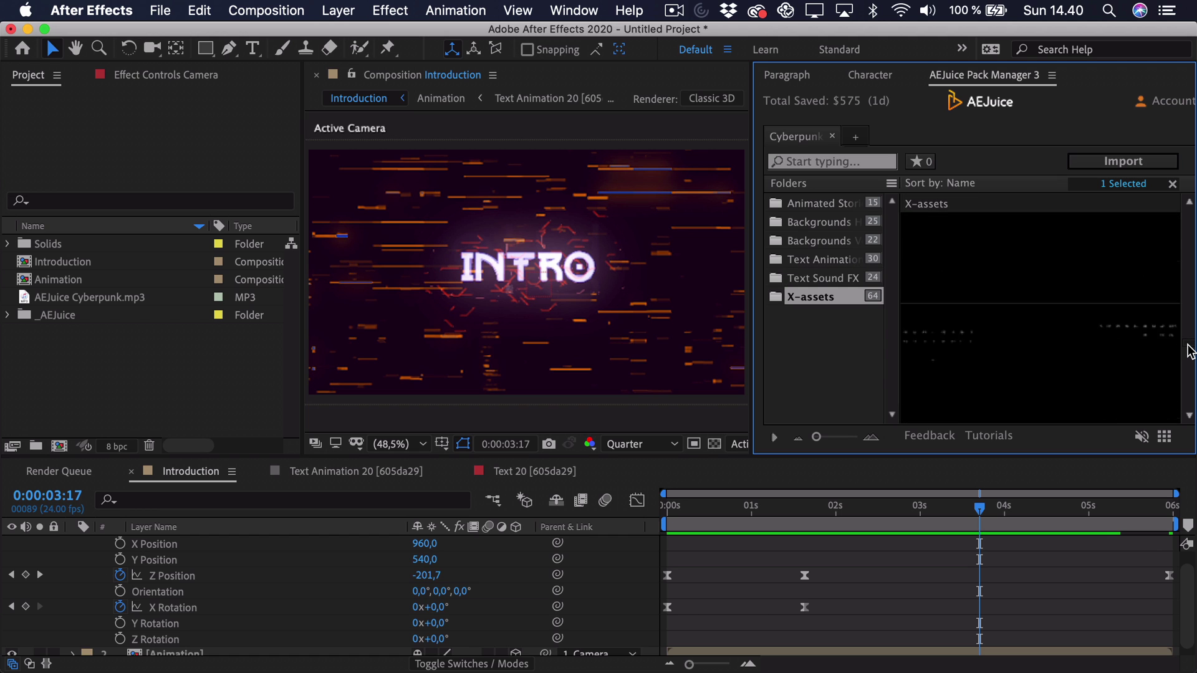
{"action": "mouse_move", "coordinate": [1067, 295]}
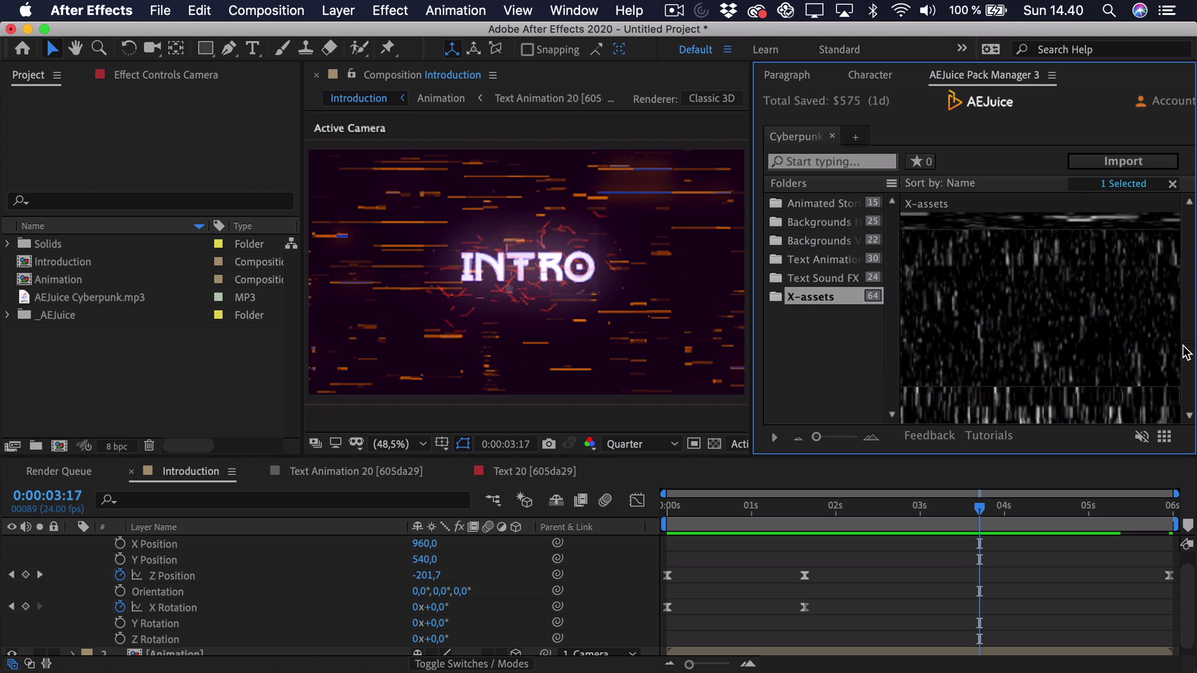
{"action": "mouse_move", "coordinate": [1171, 342]}
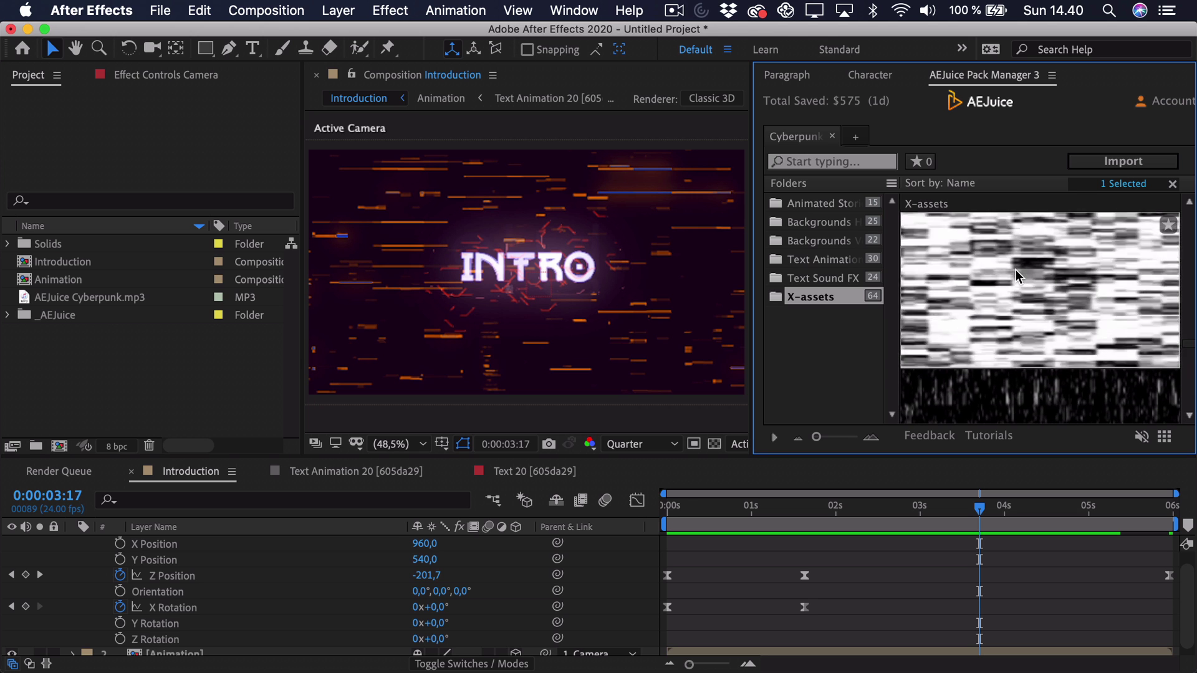
{"action": "double_click", "coordinate": [998, 272]}
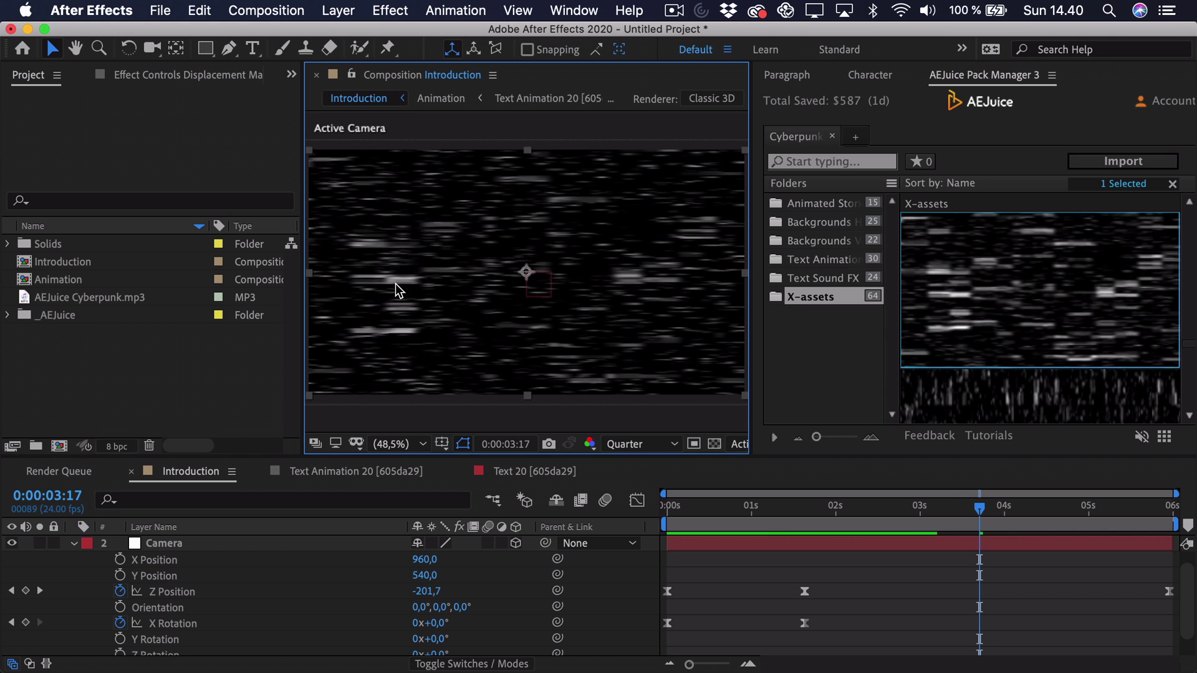
Step: Collapse the Camera layer's properties and shift the Displacement Map 01 layer so it starts at 0:00:03:12
{"action": "mouse_move", "coordinate": [950, 510]}
{"action": "left_mouse_down"}
{"action": "mouse_move", "coordinate": [921, 510]}
{"action": "mouse_move", "coordinate": [955, 511]}
{"action": "mouse_move", "coordinate": [942, 510]}
{"action": "left_mouse_up"}
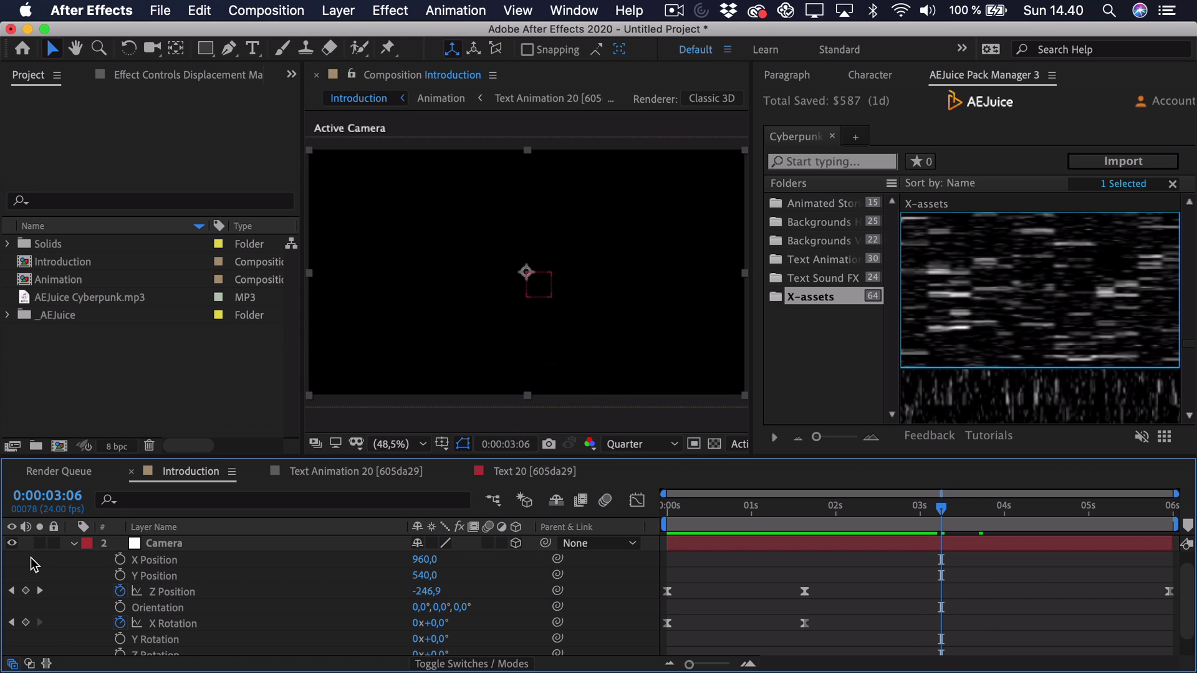
{"action": "left_click", "coordinate": [76, 545]}
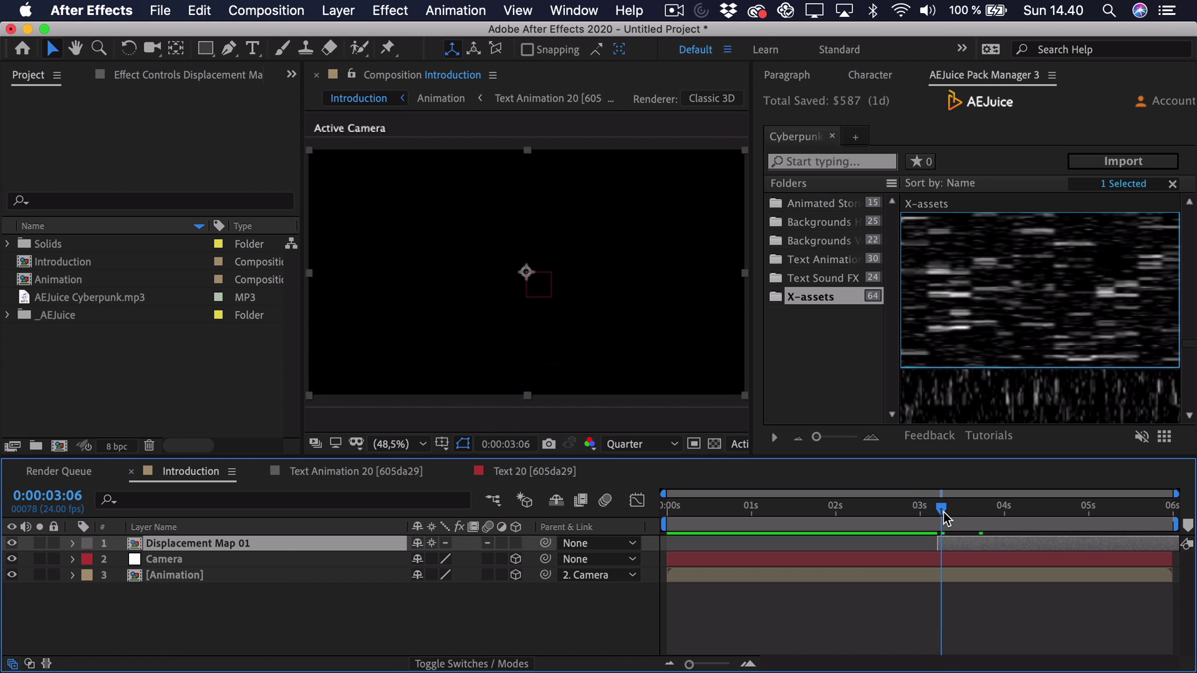
{"action": "left_click_drag", "start_coordinate": [944, 518], "coordinate": [933, 518]}
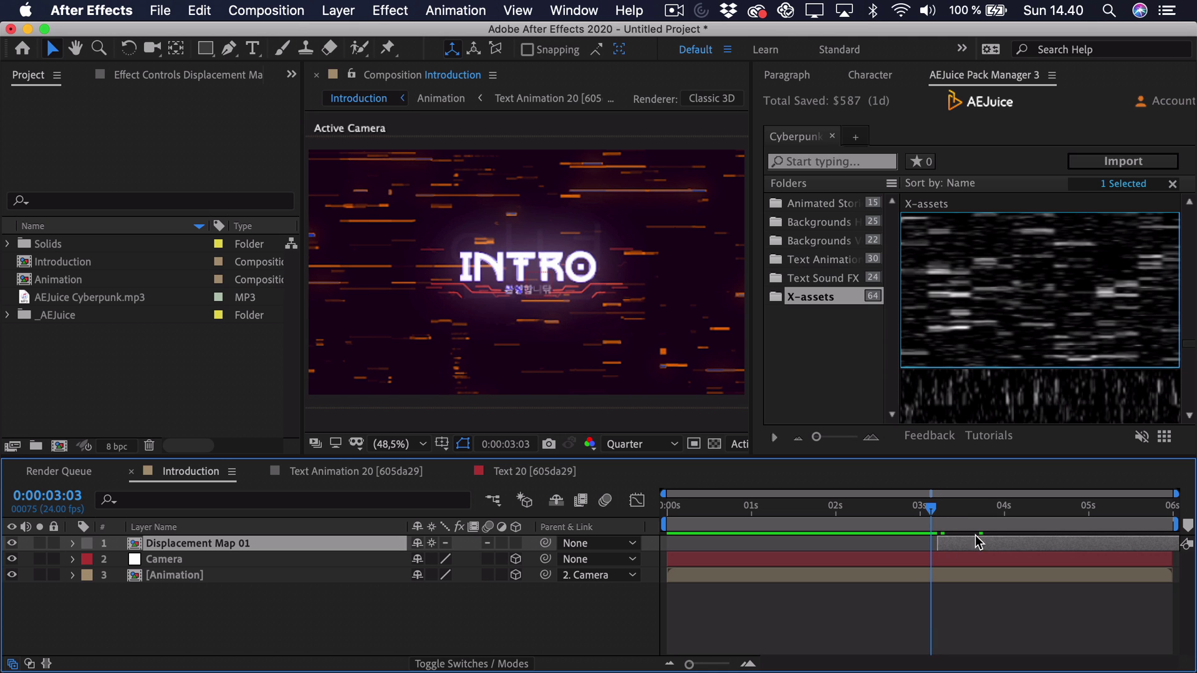
{"action": "left_click_drag", "start_coordinate": [1016, 544], "coordinate": [1094, 544]}
{"action": "left_click_drag", "start_coordinate": [937, 506], "coordinate": [962, 506]}
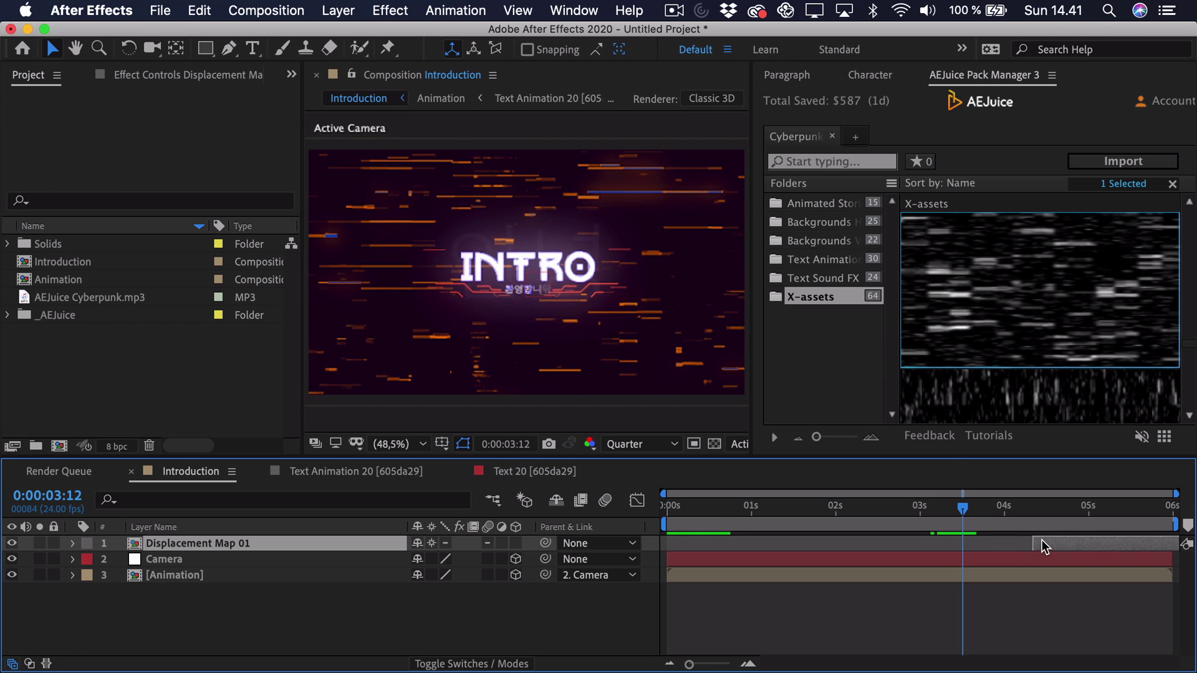
{"action": "left_click_drag", "start_coordinate": [1034, 545], "coordinate": [983, 544]}
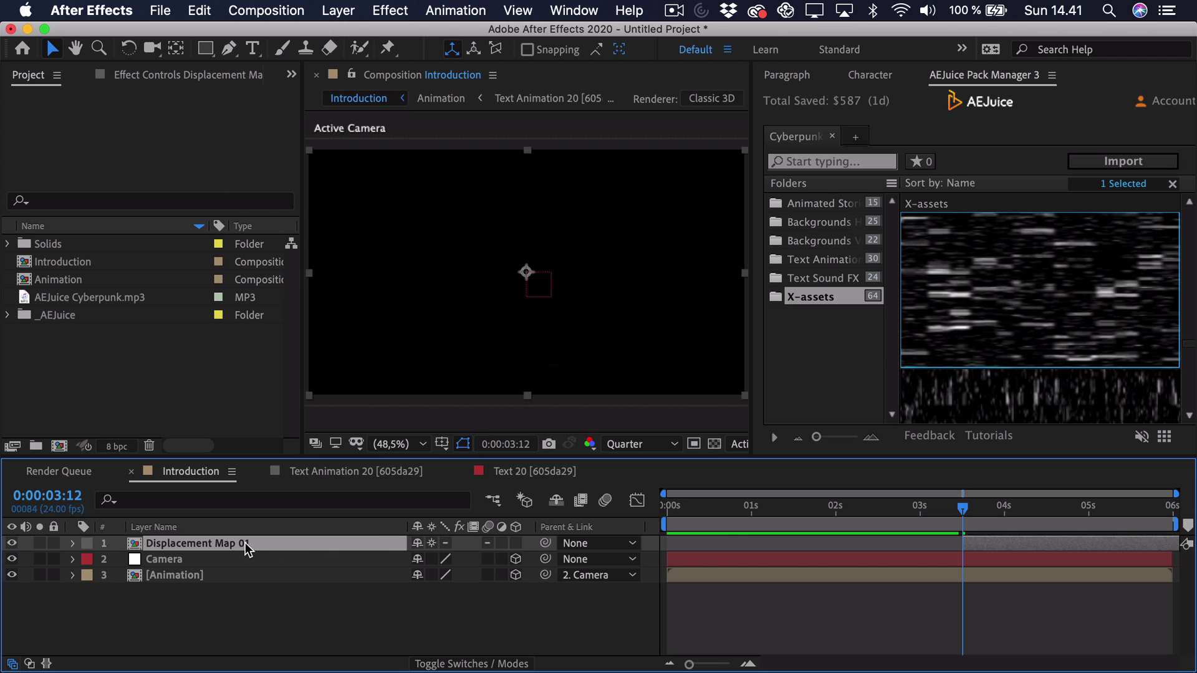
Step: Place Displacement Map 01 directly above the Animation layer, set Animation's track matte to Luma Inverted, and check it at 0:00:04:09
{"action": "left_click_drag", "start_coordinate": [245, 544], "coordinate": [241, 570]}
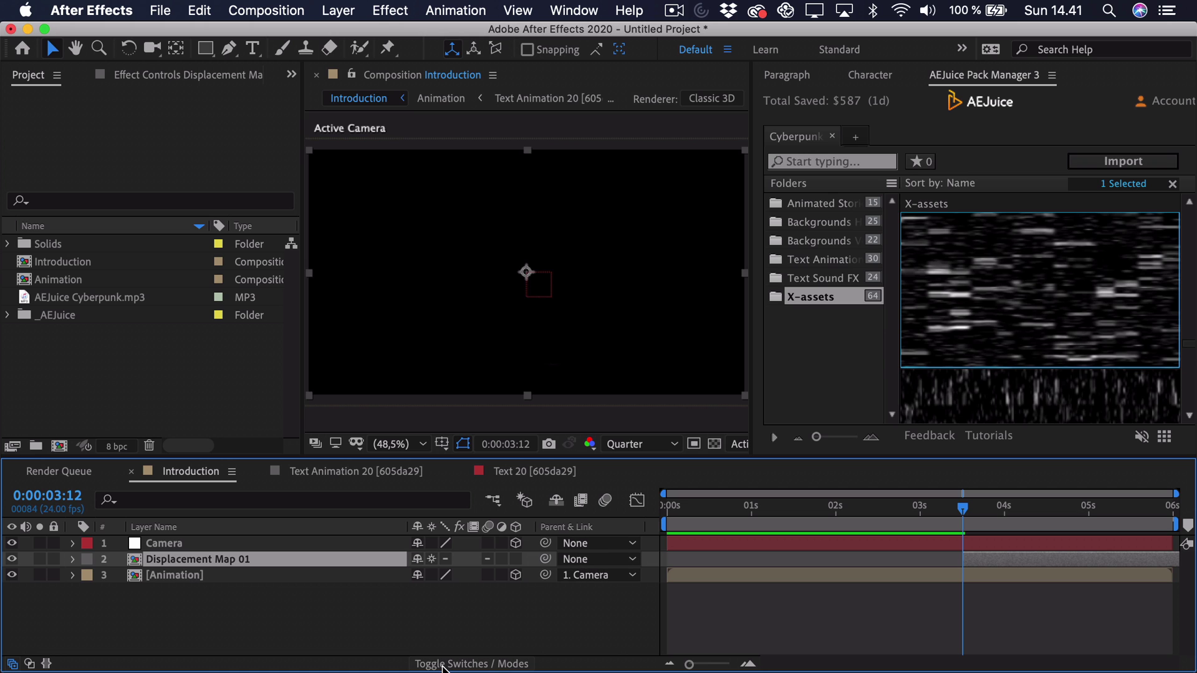
{"action": "left_click", "coordinate": [475, 666]}
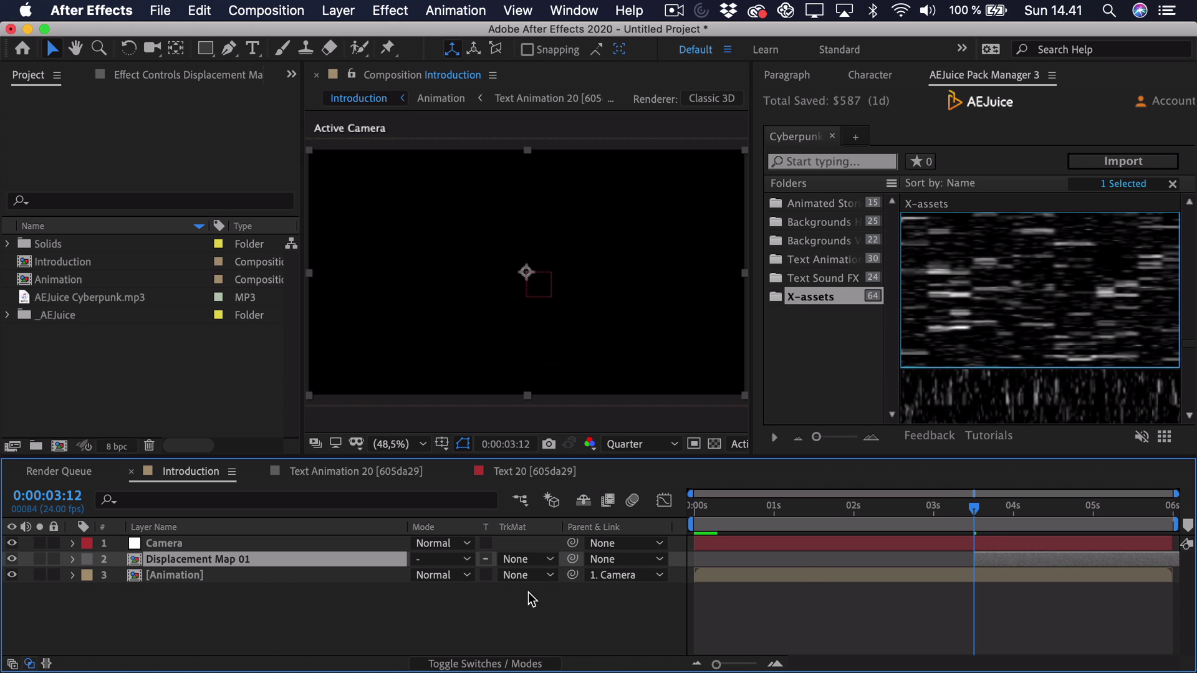
{"action": "left_click", "coordinate": [521, 574]}
{"action": "left_click", "coordinate": [530, 656]}
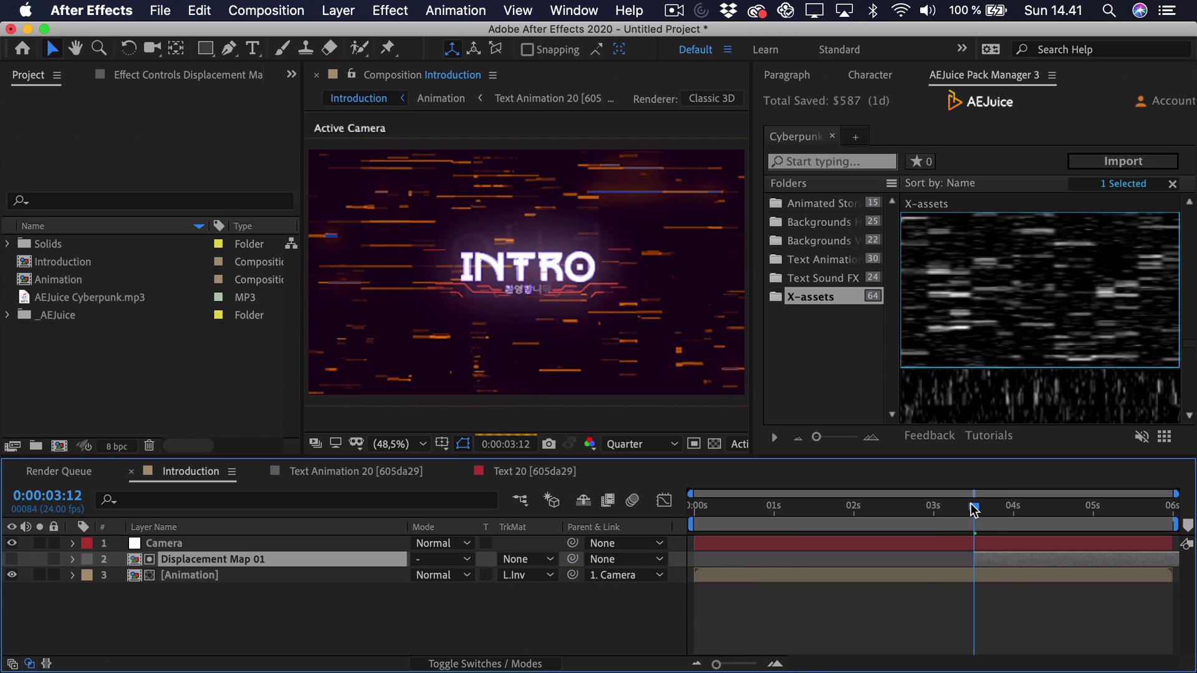
{"action": "left_click_drag", "start_coordinate": [971, 505], "coordinate": [1041, 504]}
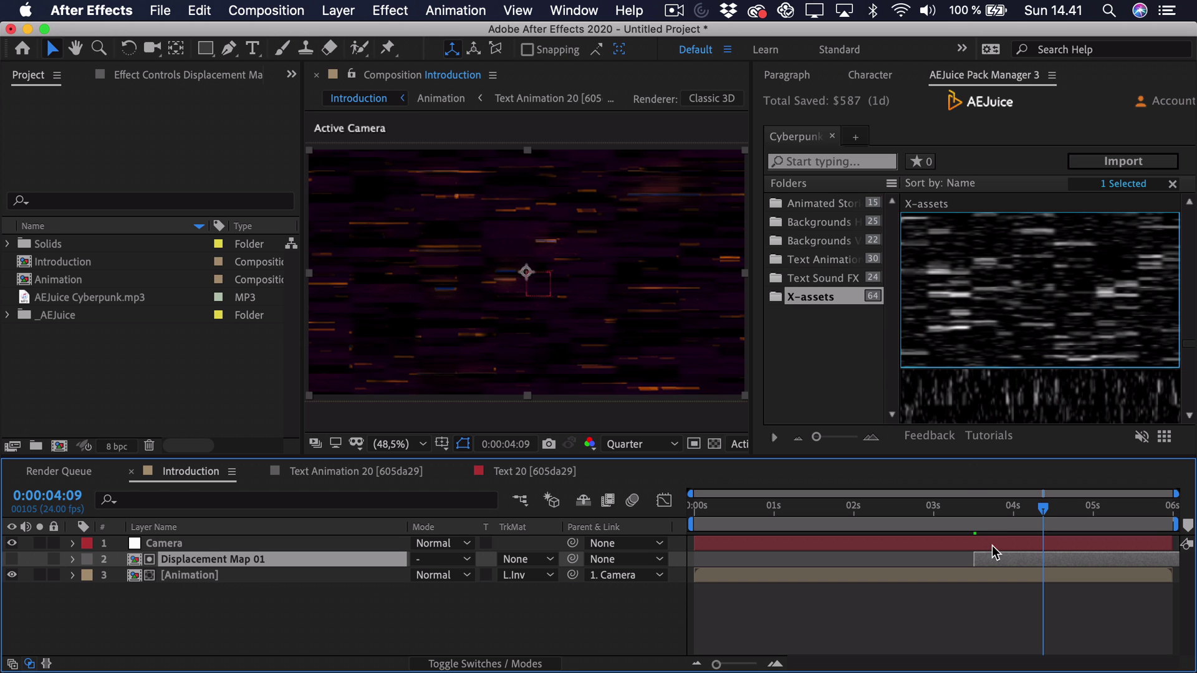
Step: Preview the outro, shift the Displacement Map 01 layer earlier to start at about 0:00:03:06, and play it back again
{"action": "left_click", "coordinate": [966, 507]}
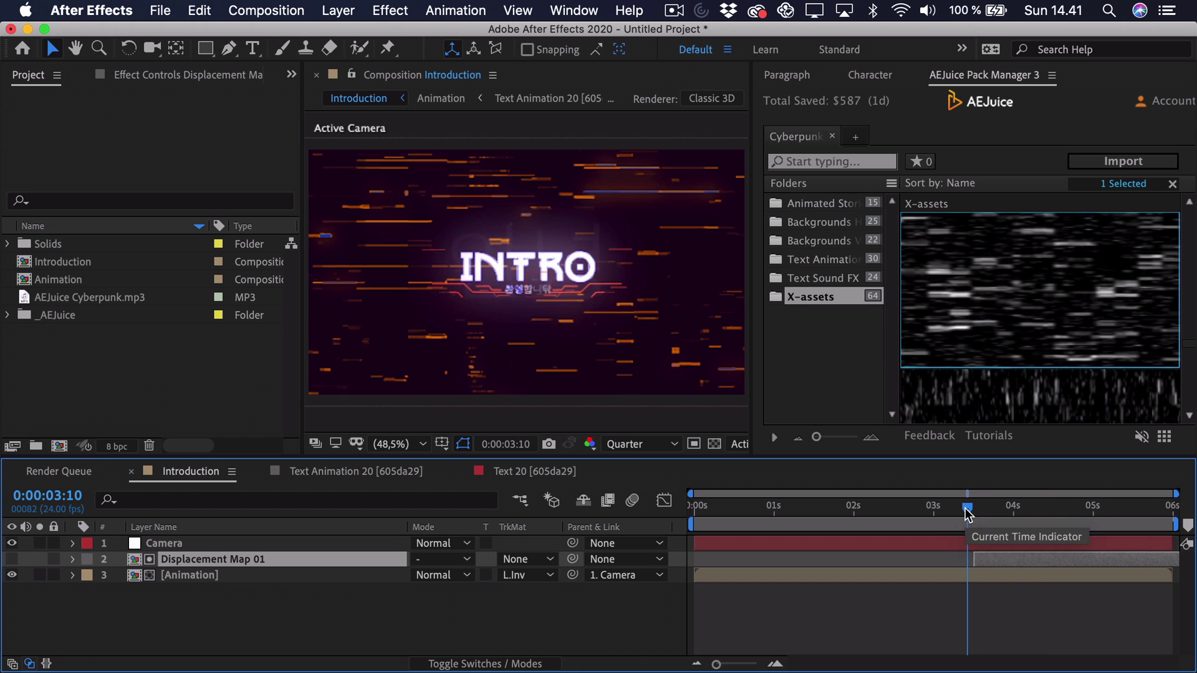
{"action": "key", "text": "space"}
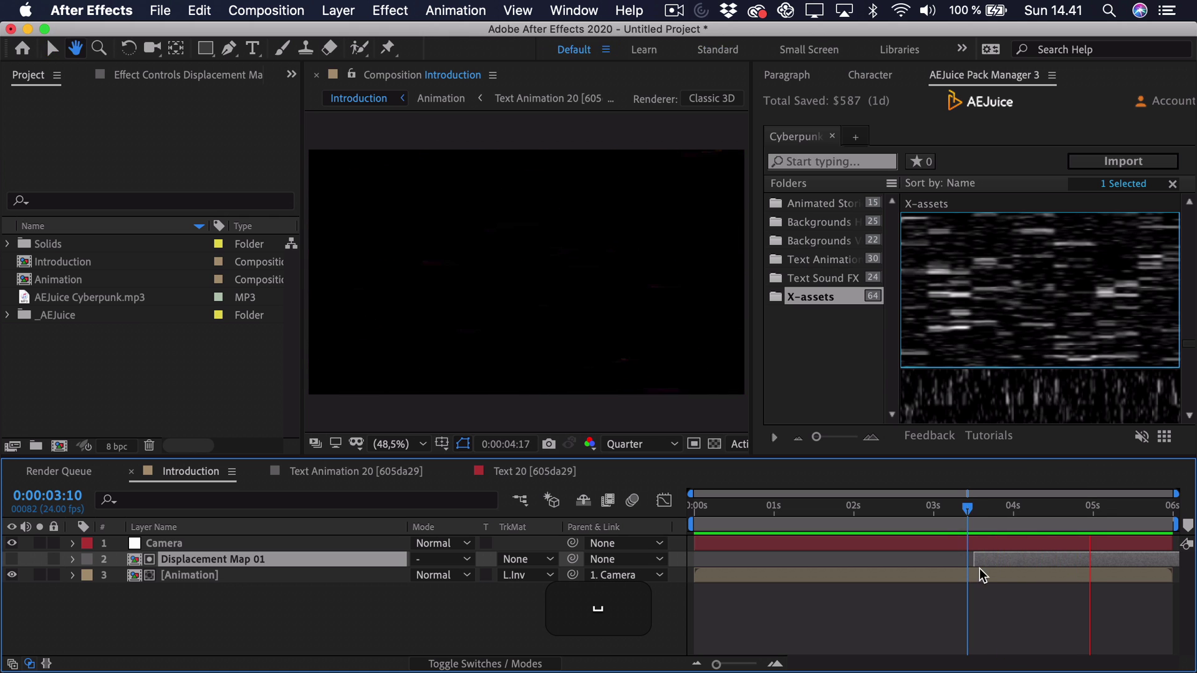
{"action": "mouse_move", "coordinate": [979, 568]}
{"action": "left_mouse_down"}
{"action": "mouse_move", "coordinate": [985, 560]}
{"action": "mouse_move", "coordinate": [969, 560]}
{"action": "left_mouse_up"}
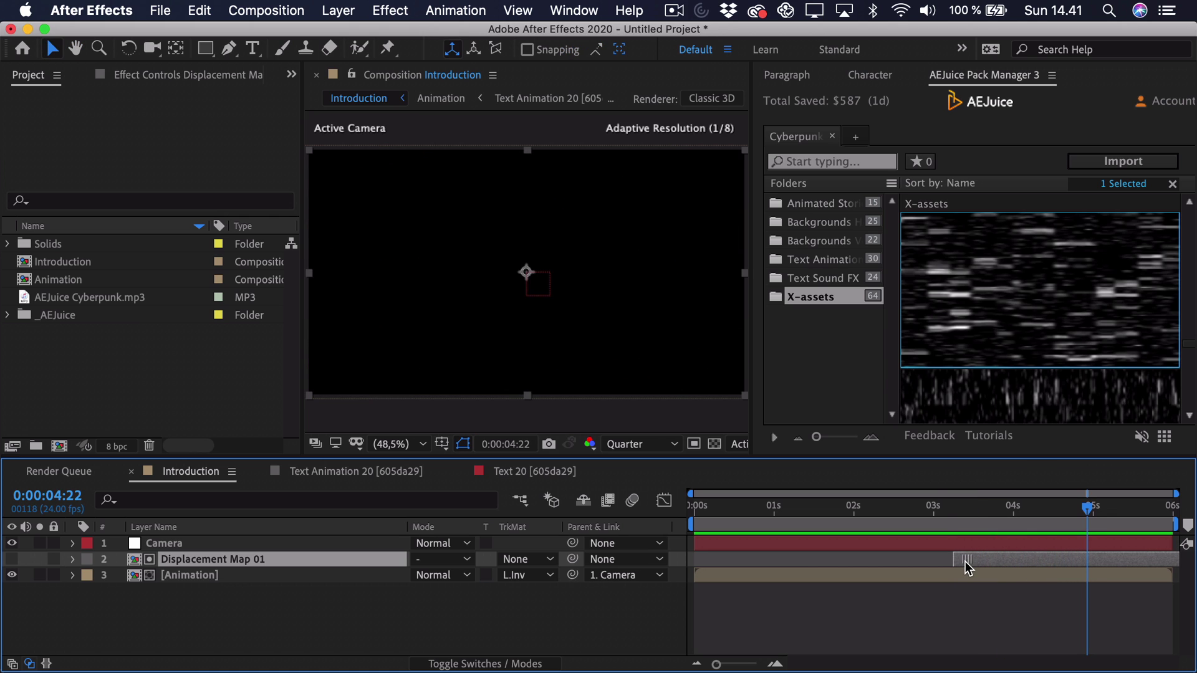
{"action": "left_click", "coordinate": [945, 505]}
{"action": "key", "text": "space"}
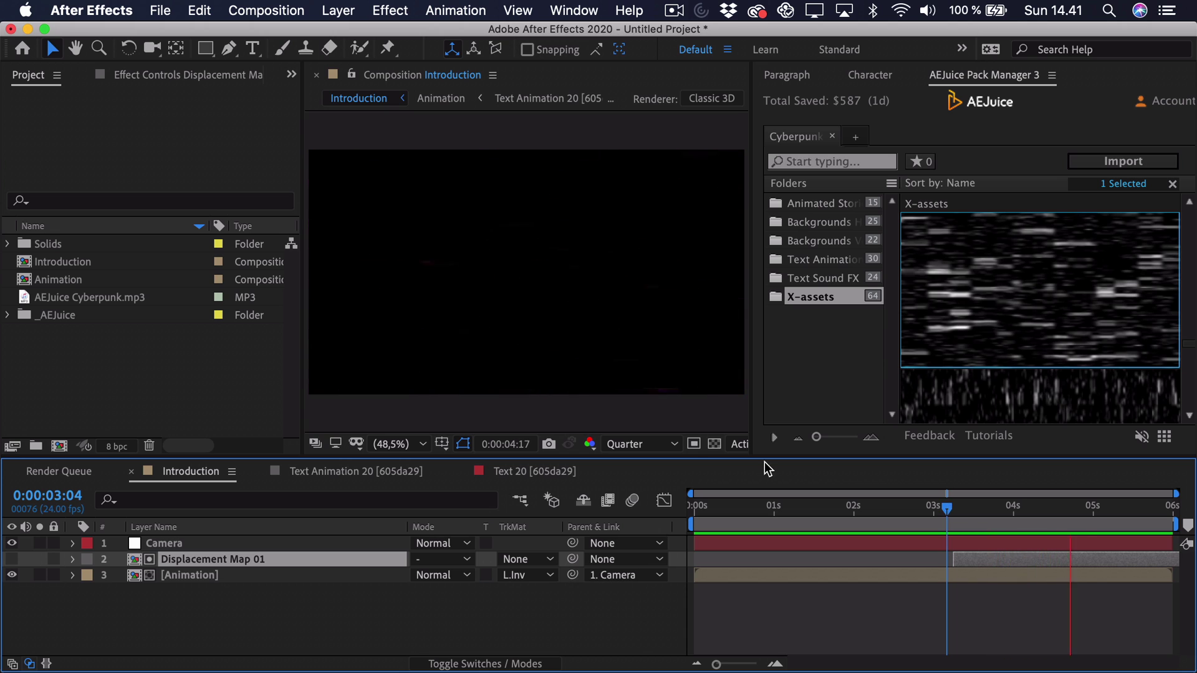
{"action": "key", "text": "space"}
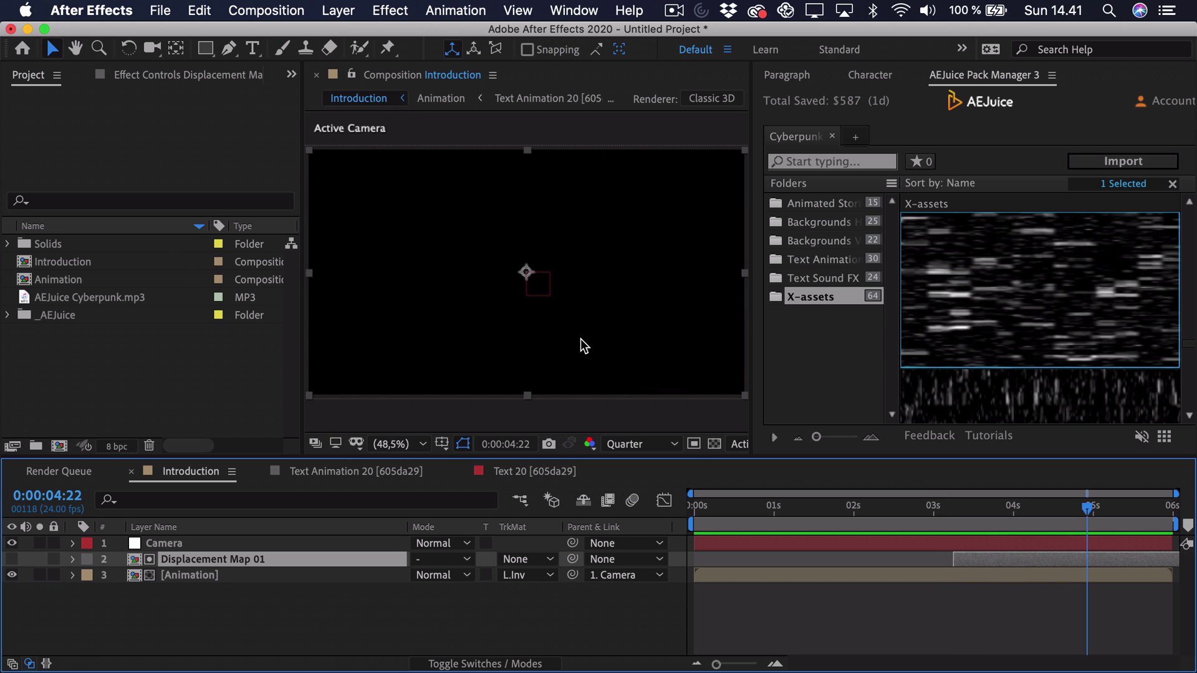
Step: Check the outro's transparency against the transparency grid, scrubbing to 0:00:04:10, and turn the grid back off
{"action": "left_click", "coordinate": [715, 444]}
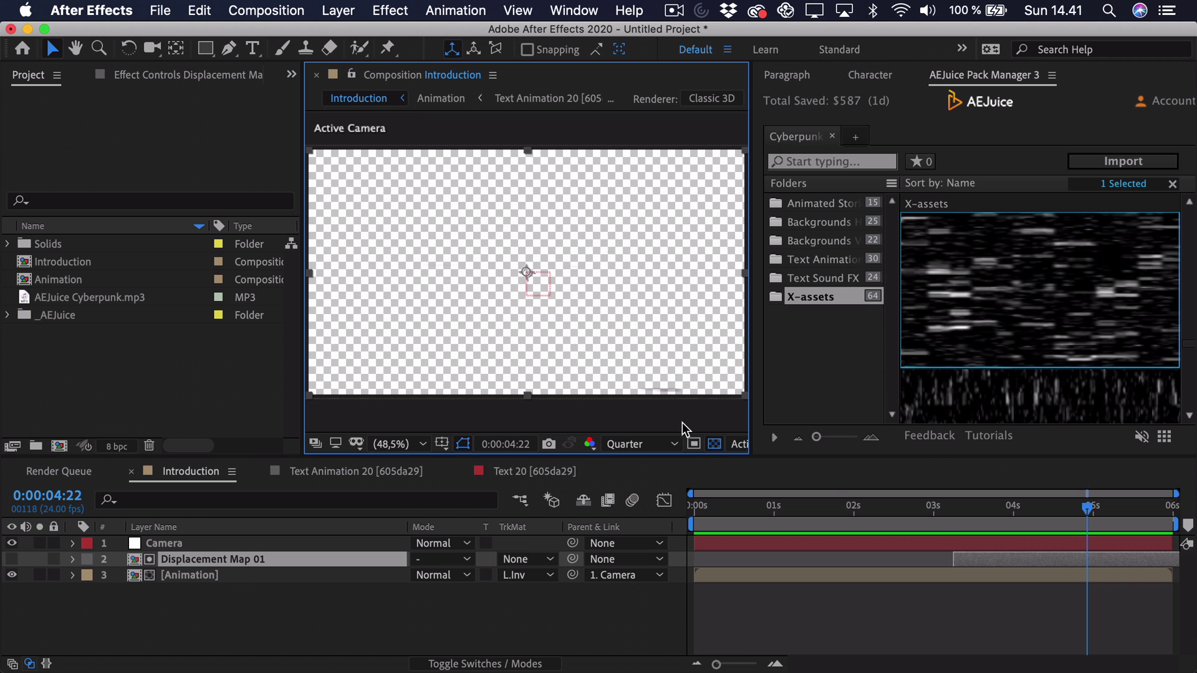
{"action": "left_click_drag", "start_coordinate": [942, 505], "coordinate": [1046, 506]}
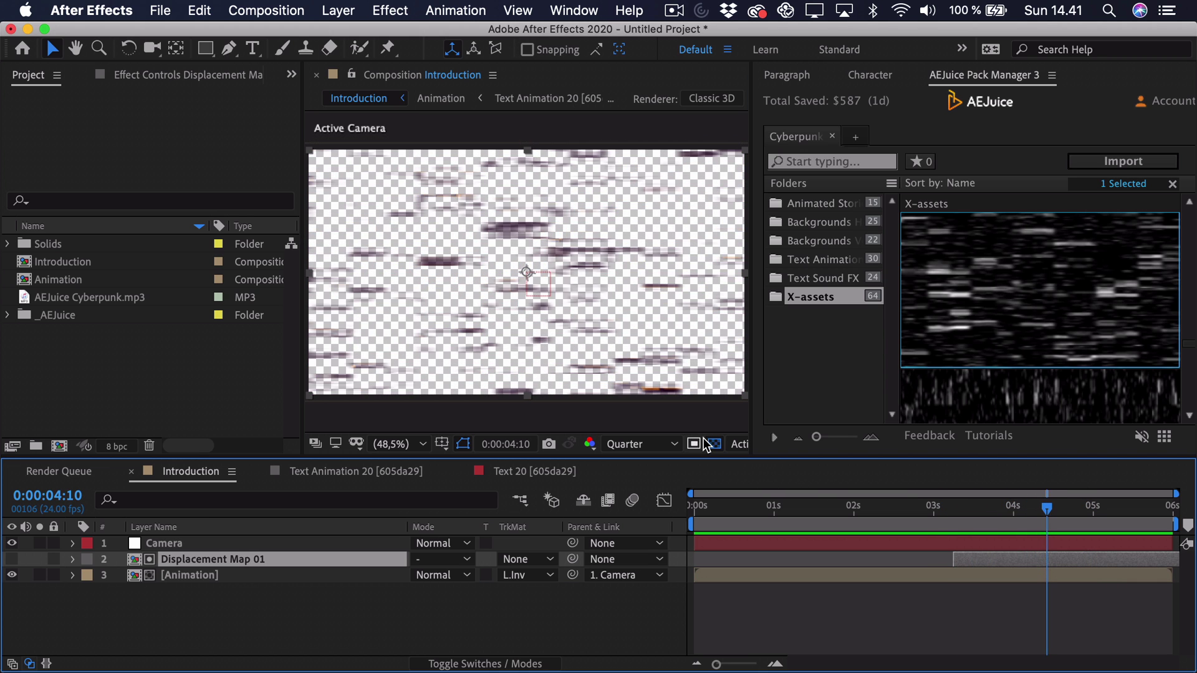
{"action": "left_click", "coordinate": [714, 444]}
Step: Scrub through the outro from 0:00:03:05 and end the work area at 0:00:04:18
{"action": "left_click", "coordinate": [950, 510]}
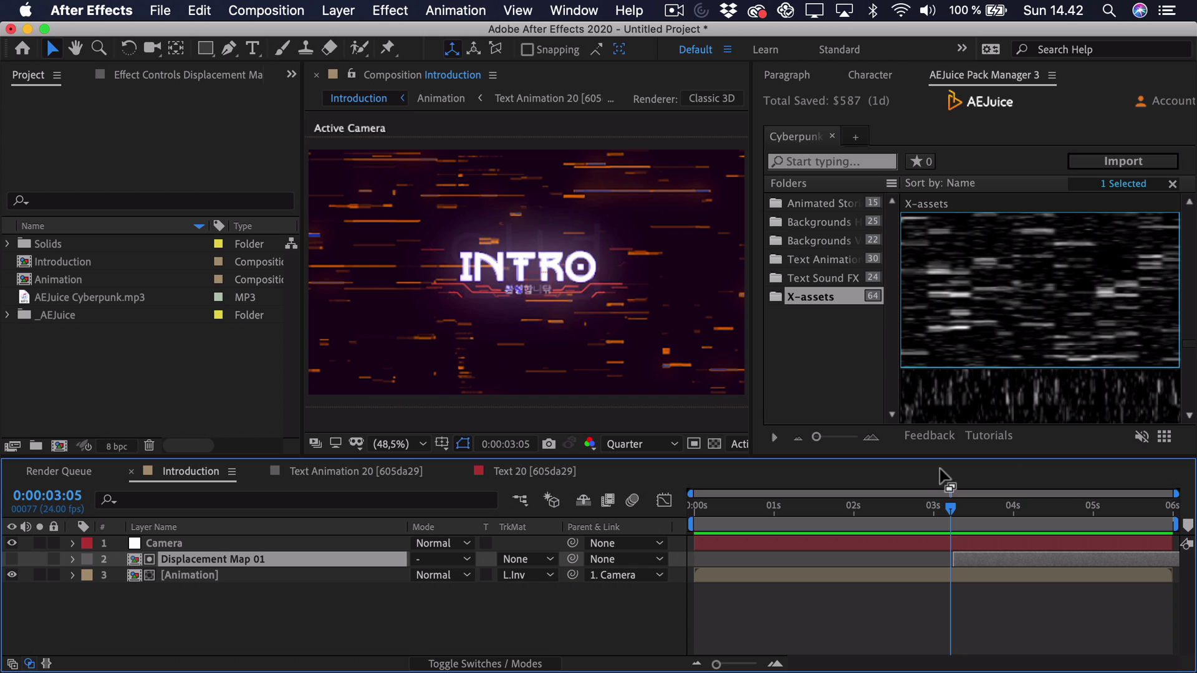
{"action": "left_click_drag", "start_coordinate": [955, 515], "coordinate": [1078, 500]}
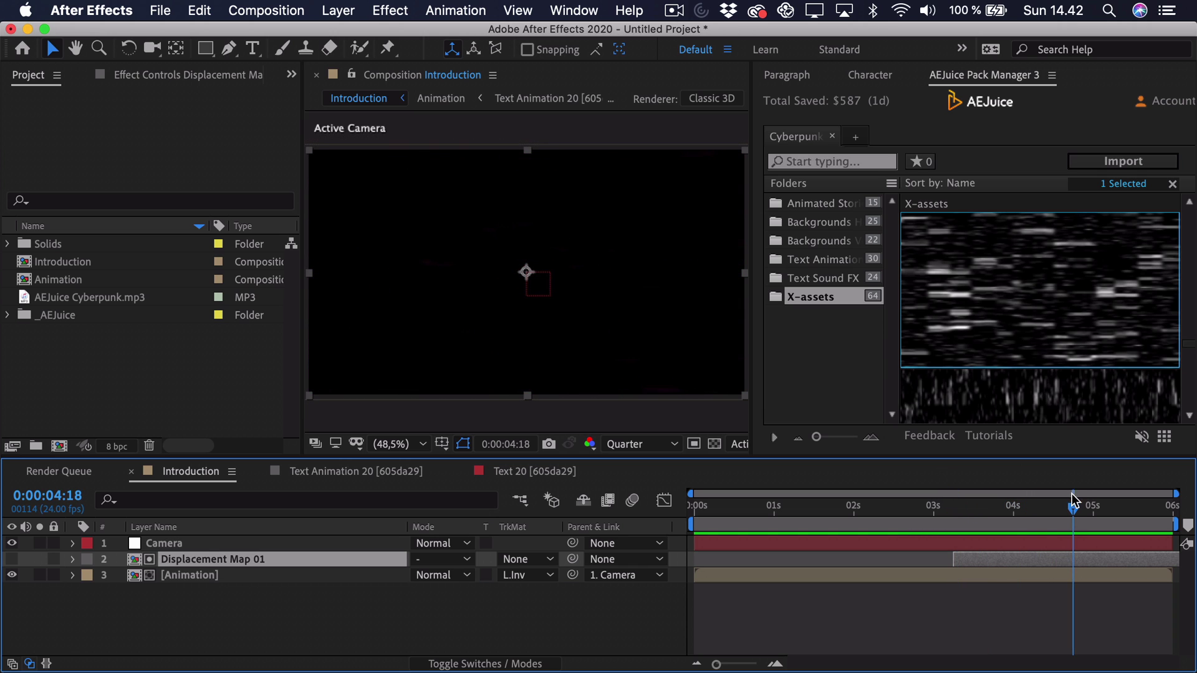
{"action": "key", "text": "n"}
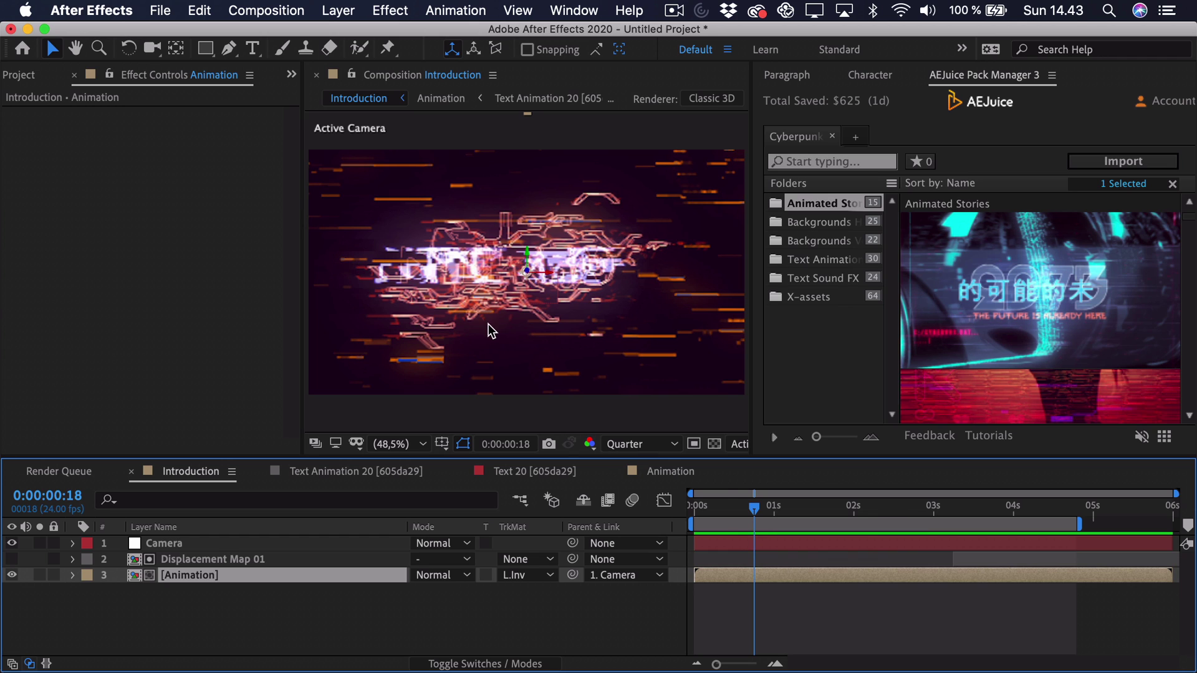
Step: Add AEJuice Cyberpunk.mp3 to the Introduction composition below the Animation layer and reveal its waveform
{"action": "left_click", "coordinate": [28, 74]}
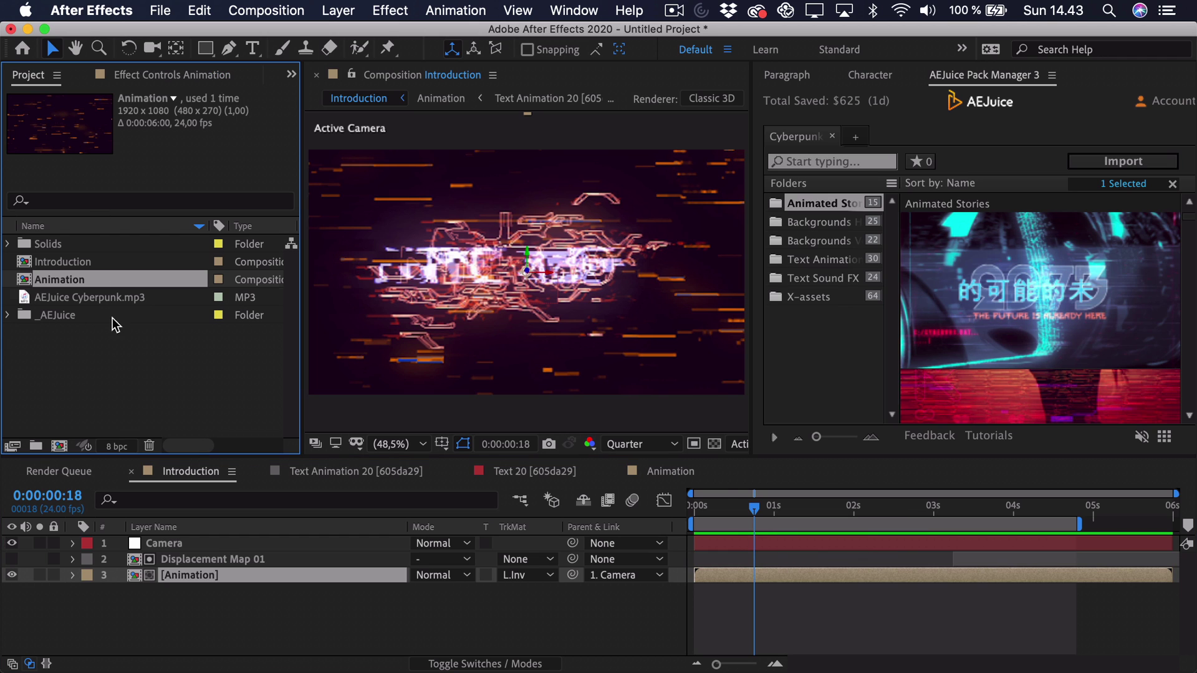
{"action": "left_click", "coordinate": [113, 299]}
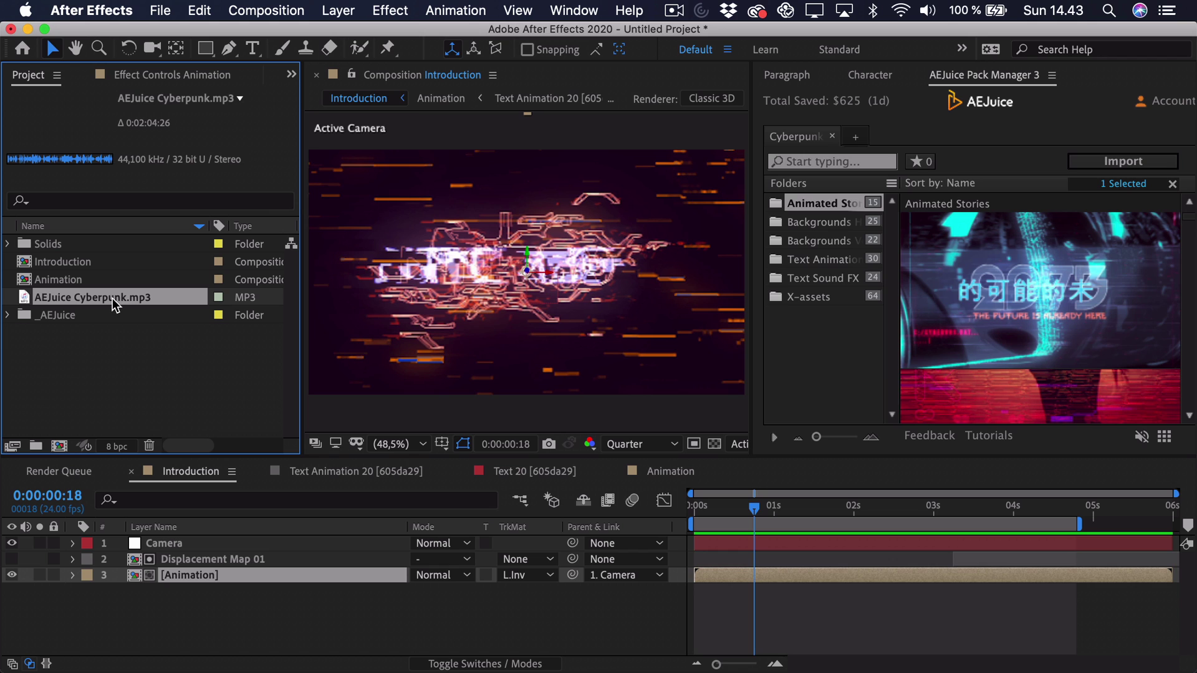
{"action": "left_click_drag", "start_coordinate": [109, 298], "coordinate": [225, 592]}
{"action": "key", "text": "l"}
{"action": "key", "text": "l"}
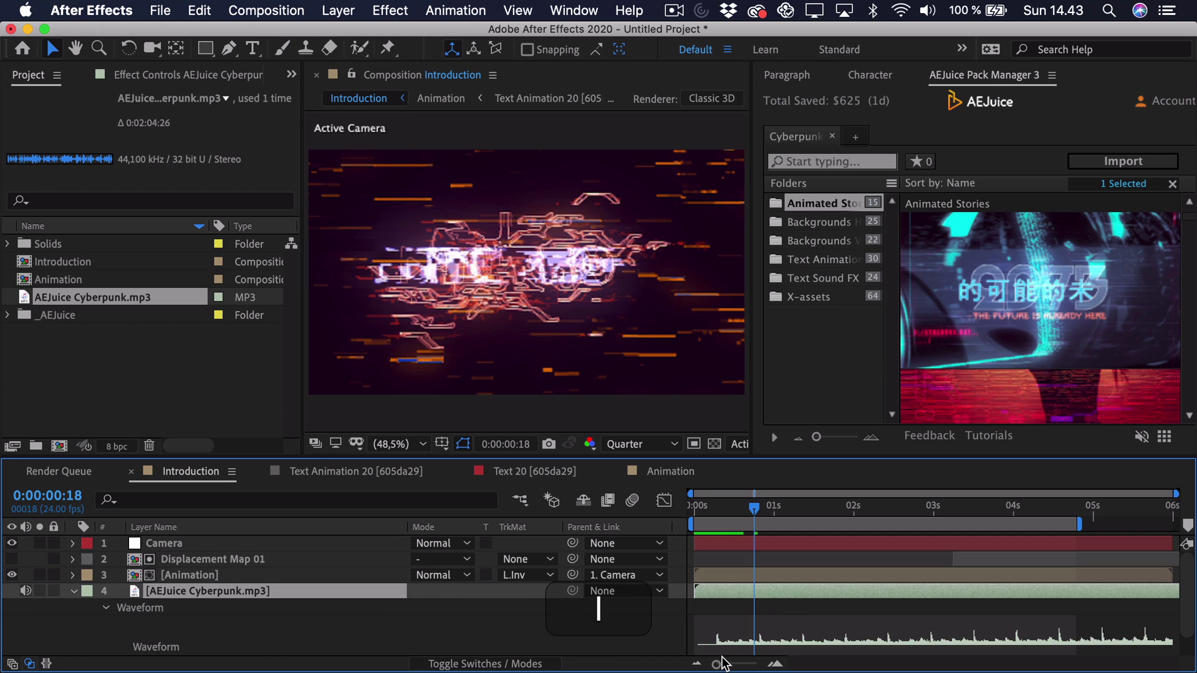
Step: Play the composition with its music from the start
{"action": "key", "text": "Home"}
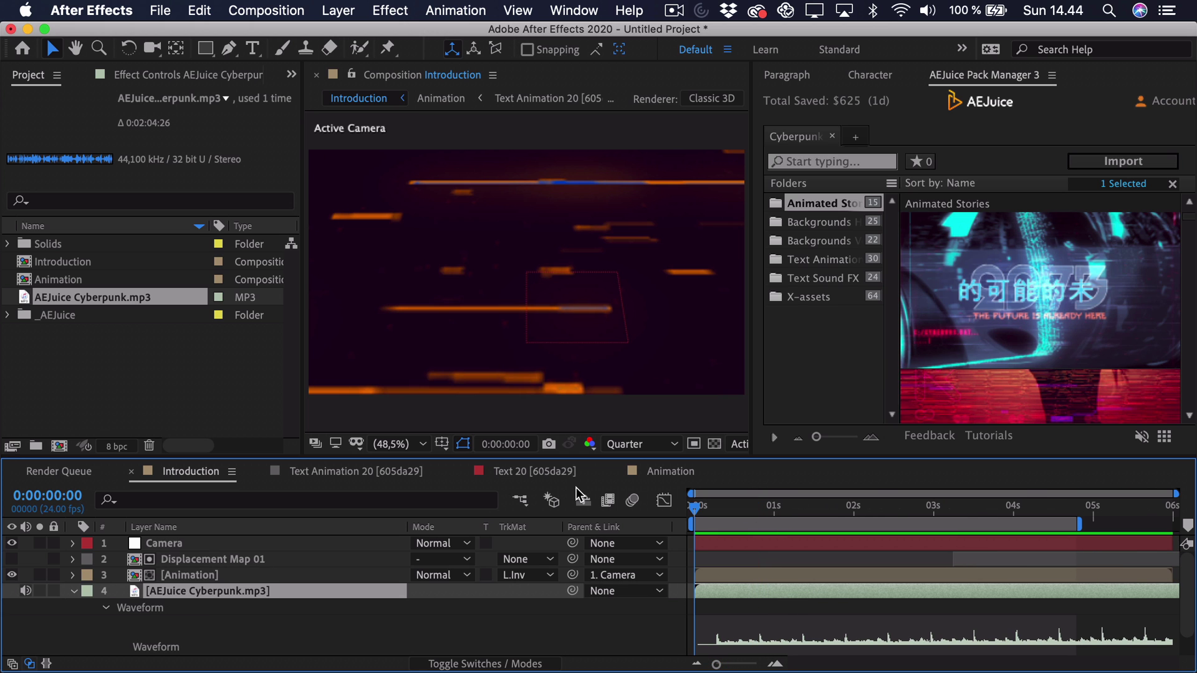
{"action": "key", "text": "space"}
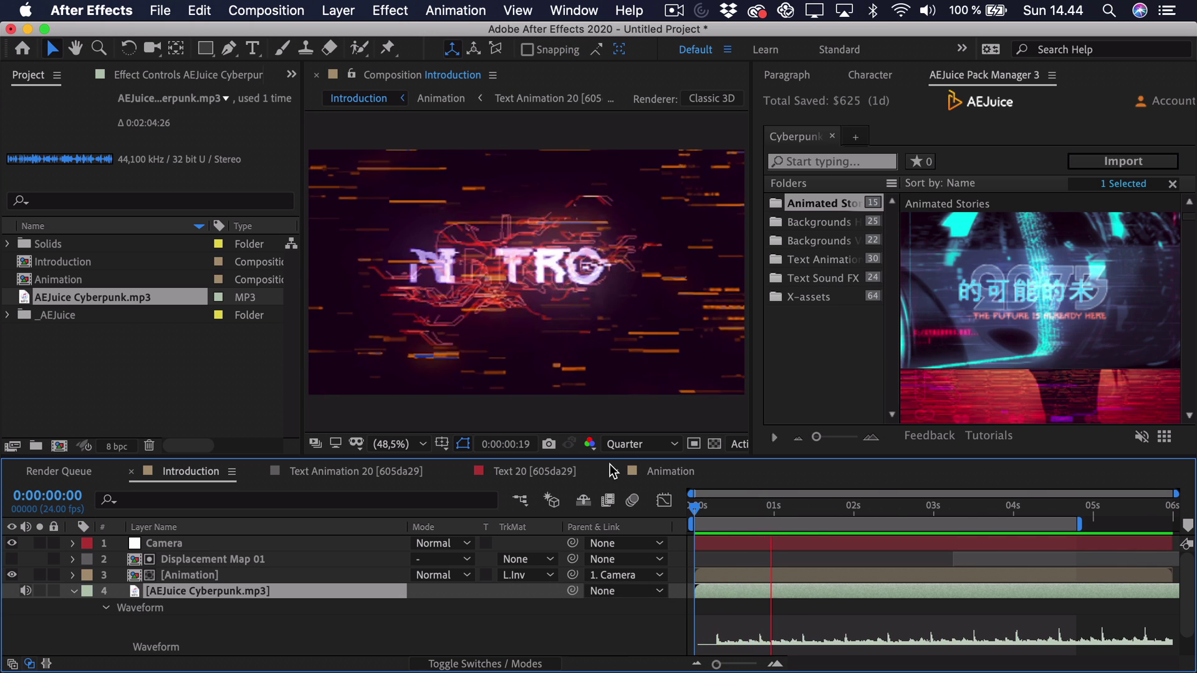
{"action": "key", "text": "space"}
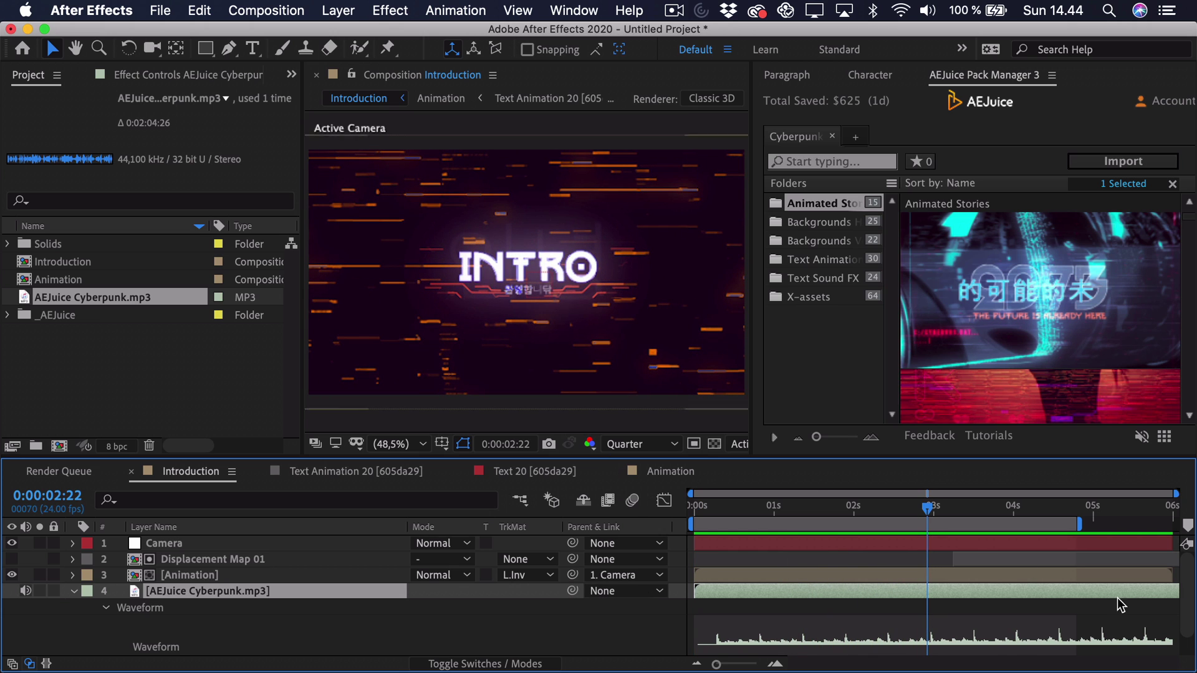
Step: Slide the music layer earlier so its loud section begins at about 0:00:02:04, and check it against the title and outro
{"action": "scroll", "coordinate": [1116, 592], "scroll_direction": "down", "scroll_amount": 1}
{"action": "left_click_drag", "start_coordinate": [1165, 579], "coordinate": [893, 581]}
{"action": "left_click_drag", "start_coordinate": [1097, 576], "coordinate": [838, 577]}
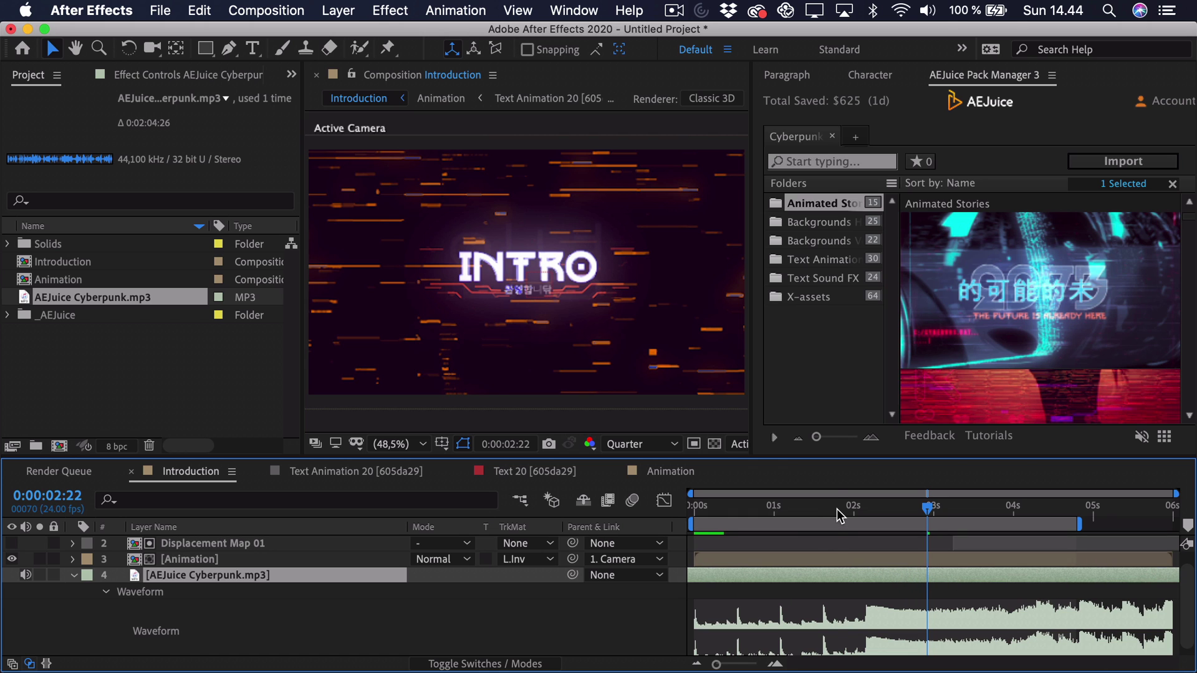
{"action": "left_click", "coordinate": [837, 509]}
{"action": "key", "text": "space"}
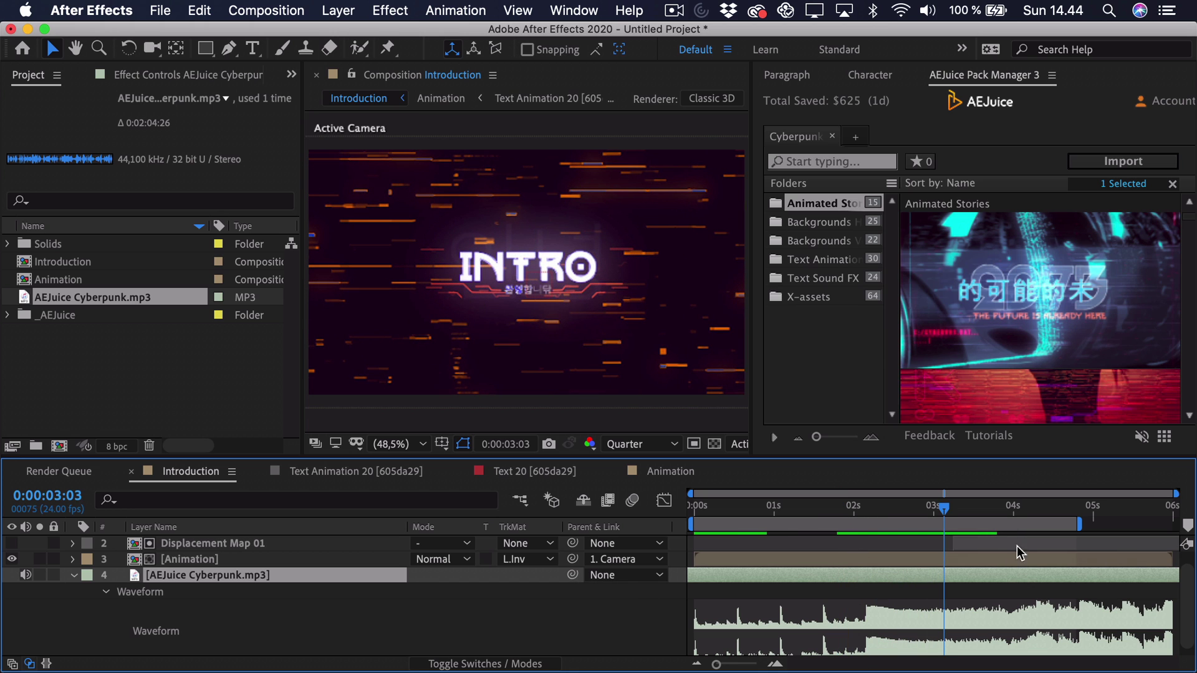
{"action": "mouse_move", "coordinate": [1004, 511]}
{"action": "left_mouse_down"}
{"action": "mouse_move", "coordinate": [1022, 515]}
{"action": "mouse_move", "coordinate": [1006, 519]}
{"action": "left_mouse_up"}
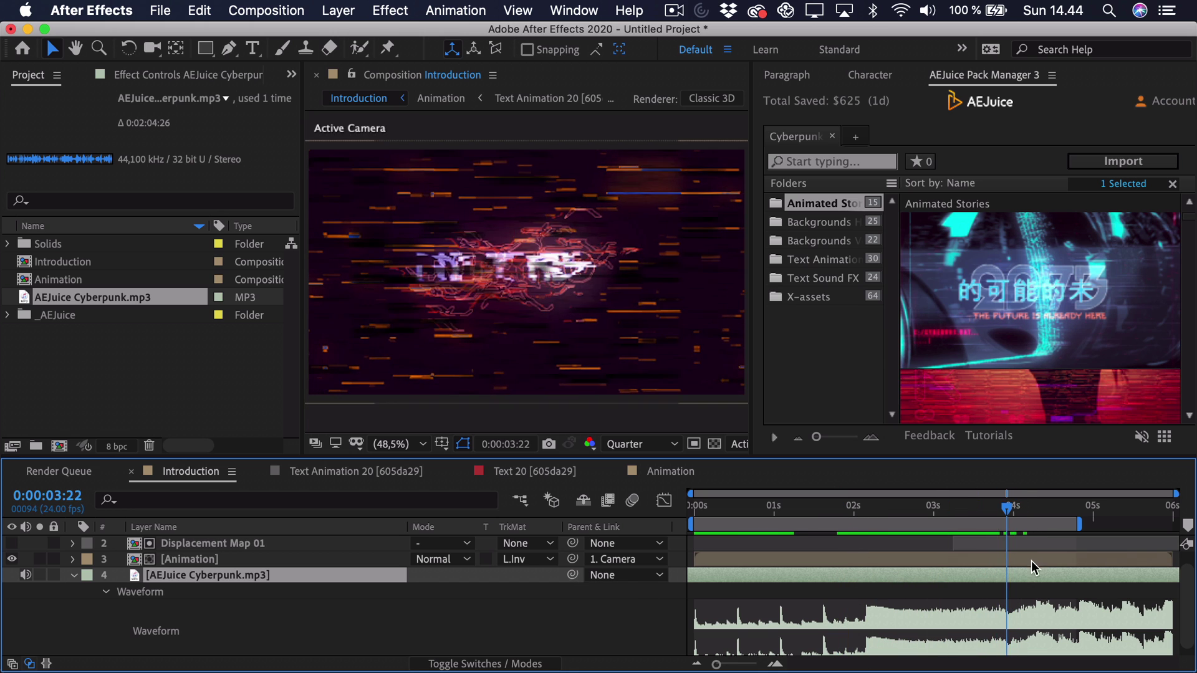
Step: Slide the music layer further back so its strong beats begin near 0:00:01:00, and play the composition from the start
{"action": "left_click", "coordinate": [821, 507]}
{"action": "key", "text": "space"}
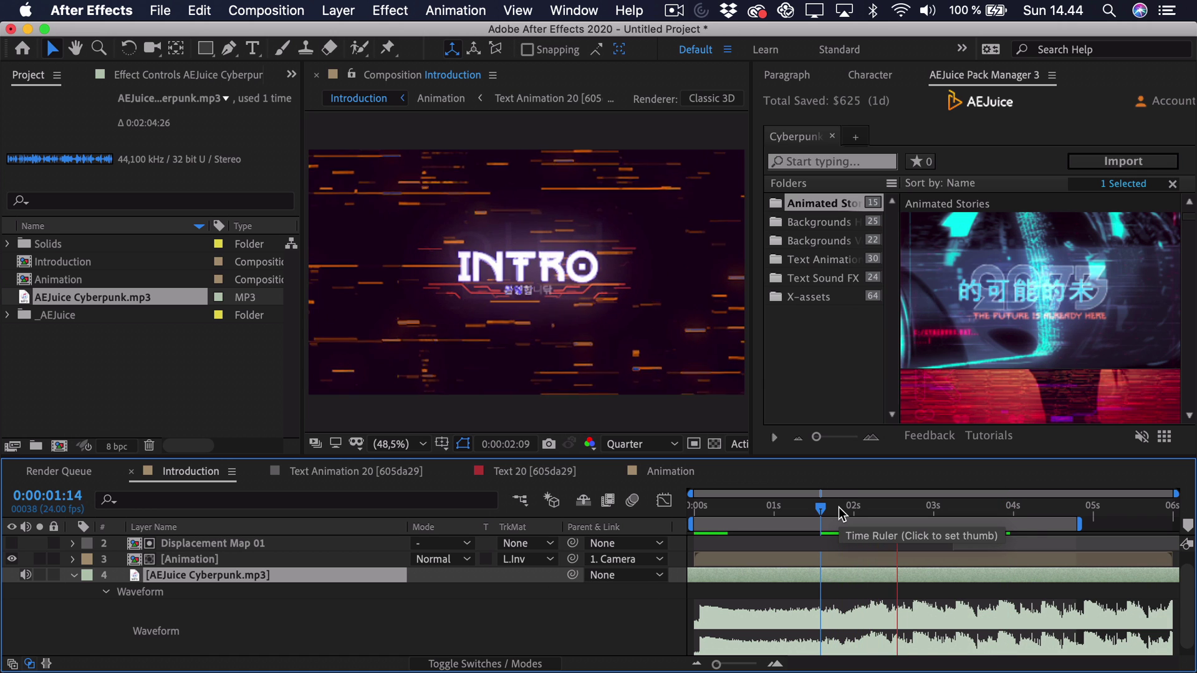
{"action": "left_click_drag", "start_coordinate": [864, 507], "coordinate": [870, 510]}
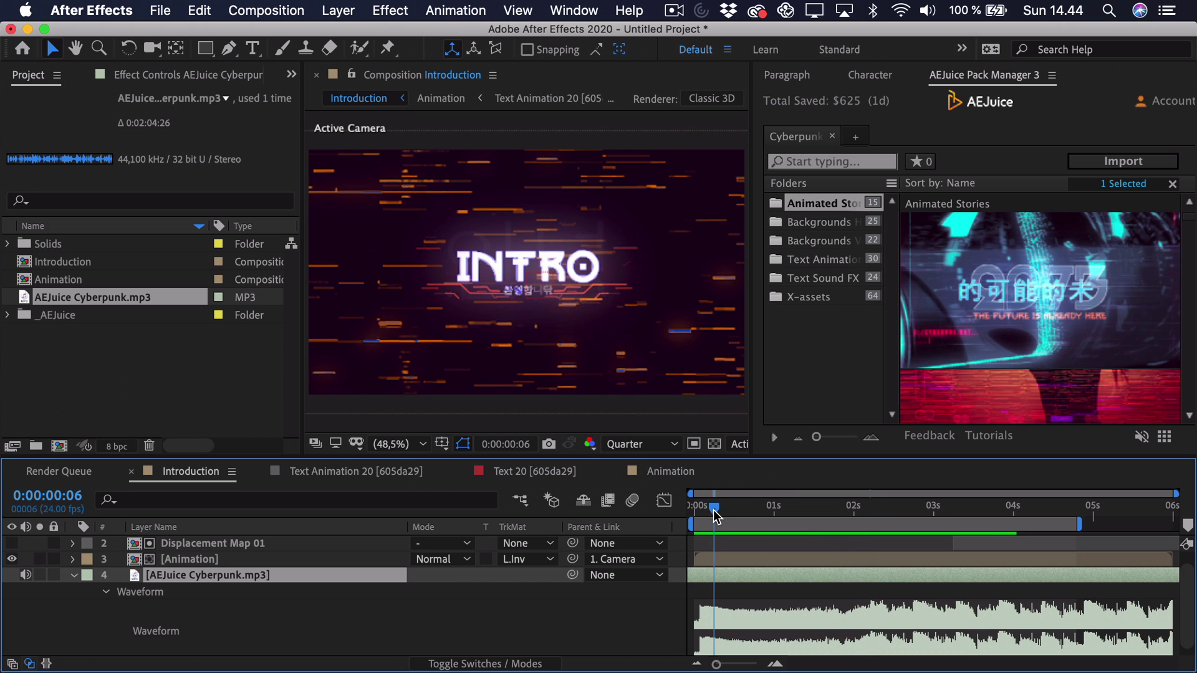
{"action": "left_click_drag", "start_coordinate": [714, 510], "coordinate": [707, 510]}
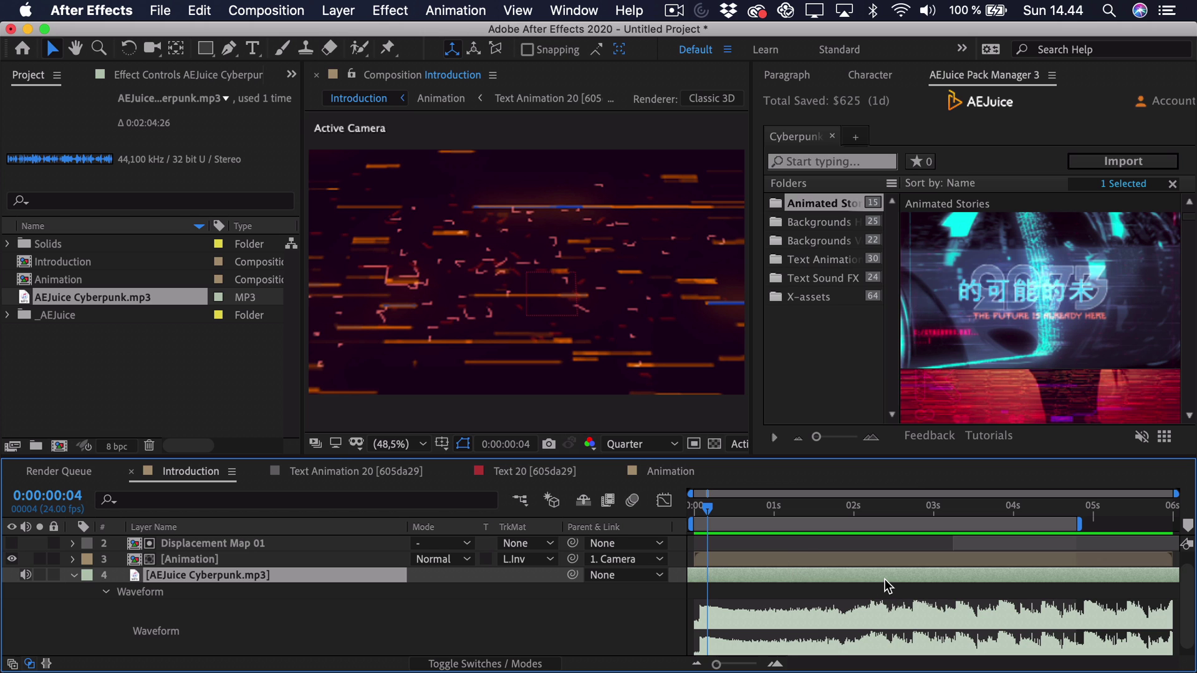
{"action": "left_click_drag", "start_coordinate": [884, 580], "coordinate": [771, 571]}
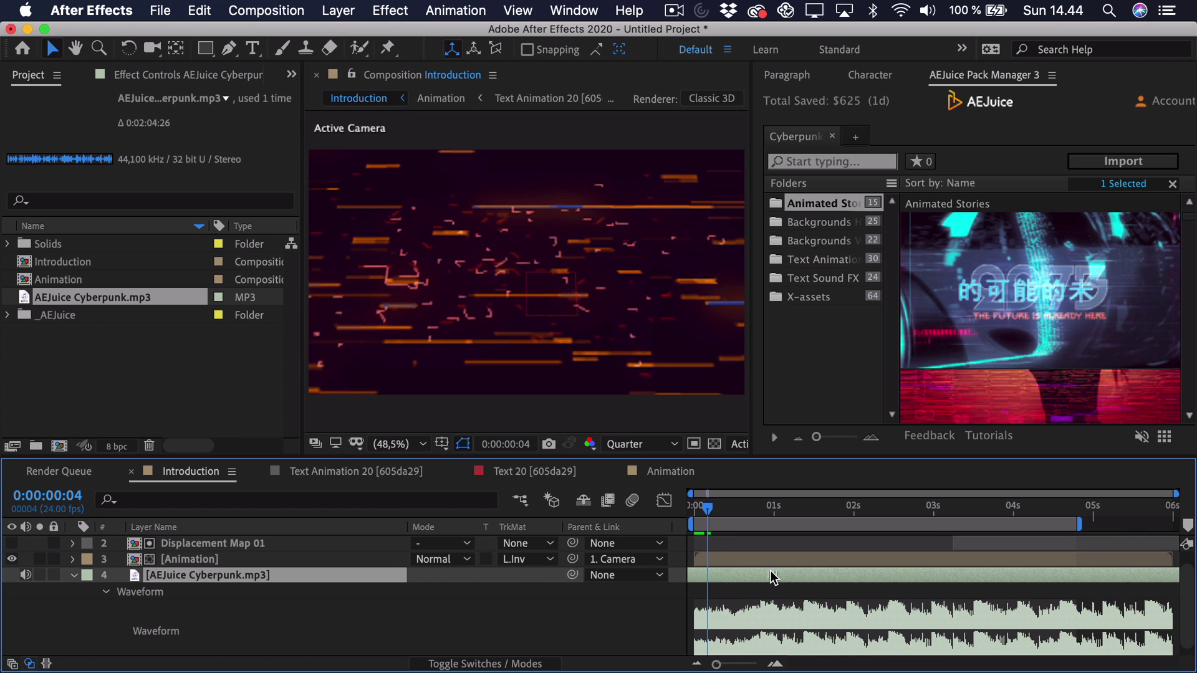
{"action": "left_click_drag", "start_coordinate": [704, 508], "coordinate": [583, 506]}
{"action": "key", "text": "space"}
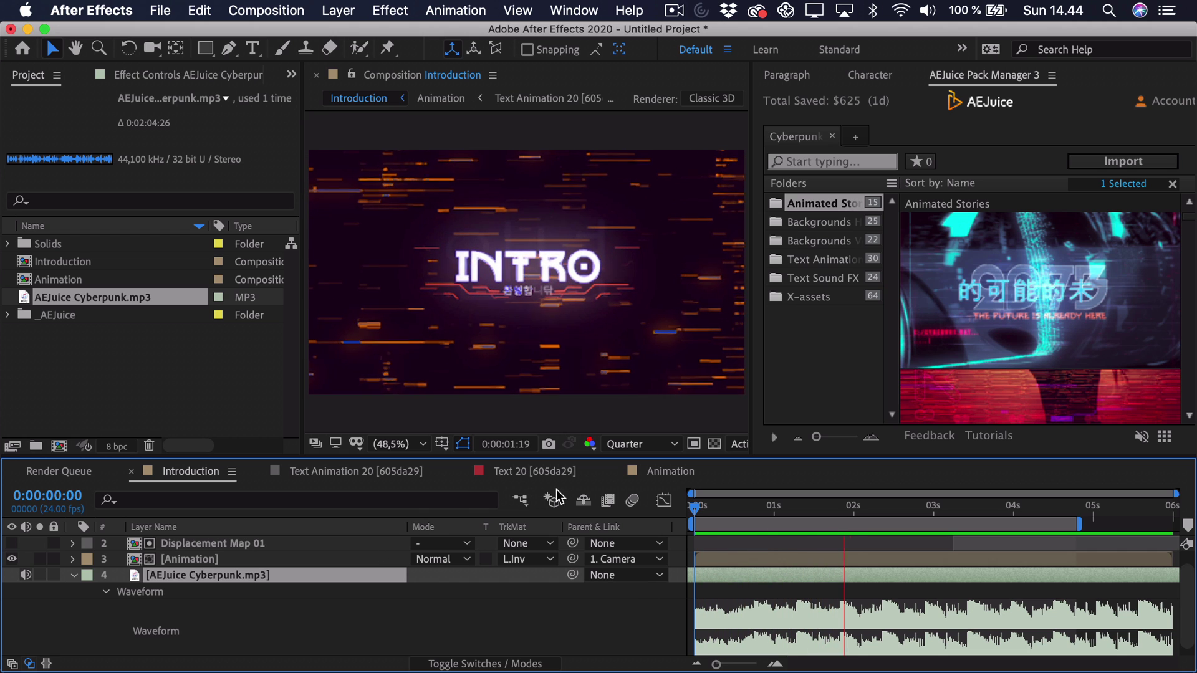
{"action": "key", "text": "space"}
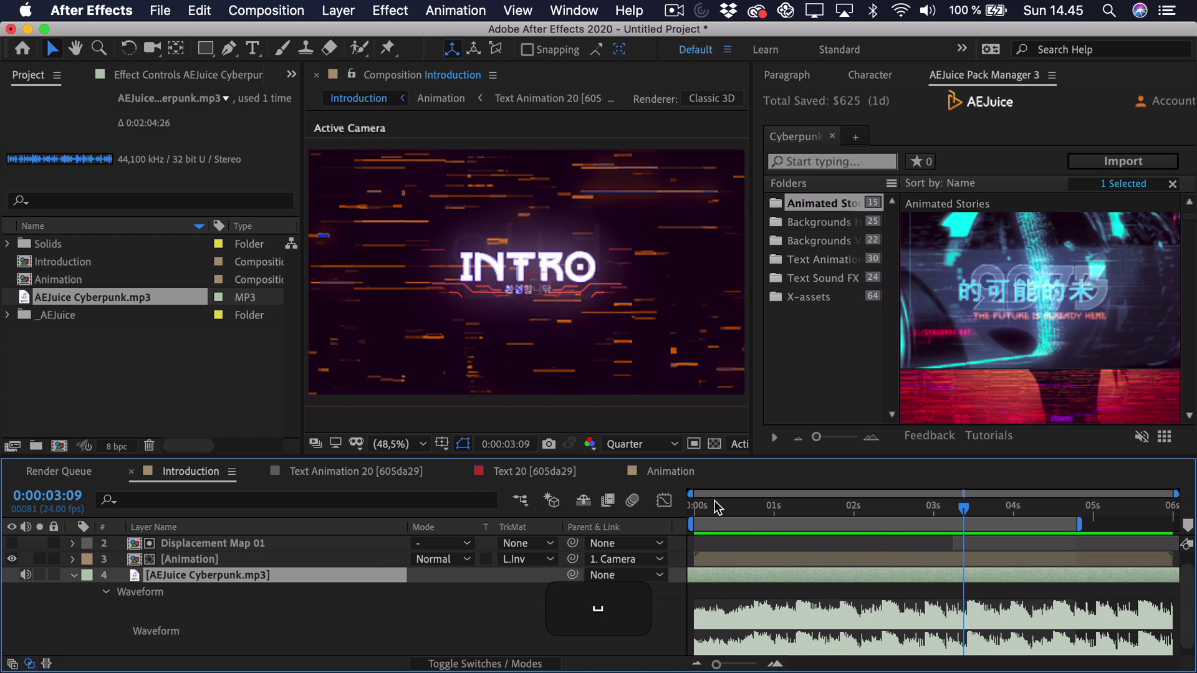
Step: Reveal the music layer's Audio Levels and set a keyframe for it at 0:00:03:18
{"action": "left_click", "coordinate": [701, 507]}
{"action": "left_click_drag", "start_coordinate": [701, 507], "coordinate": [786, 505]}
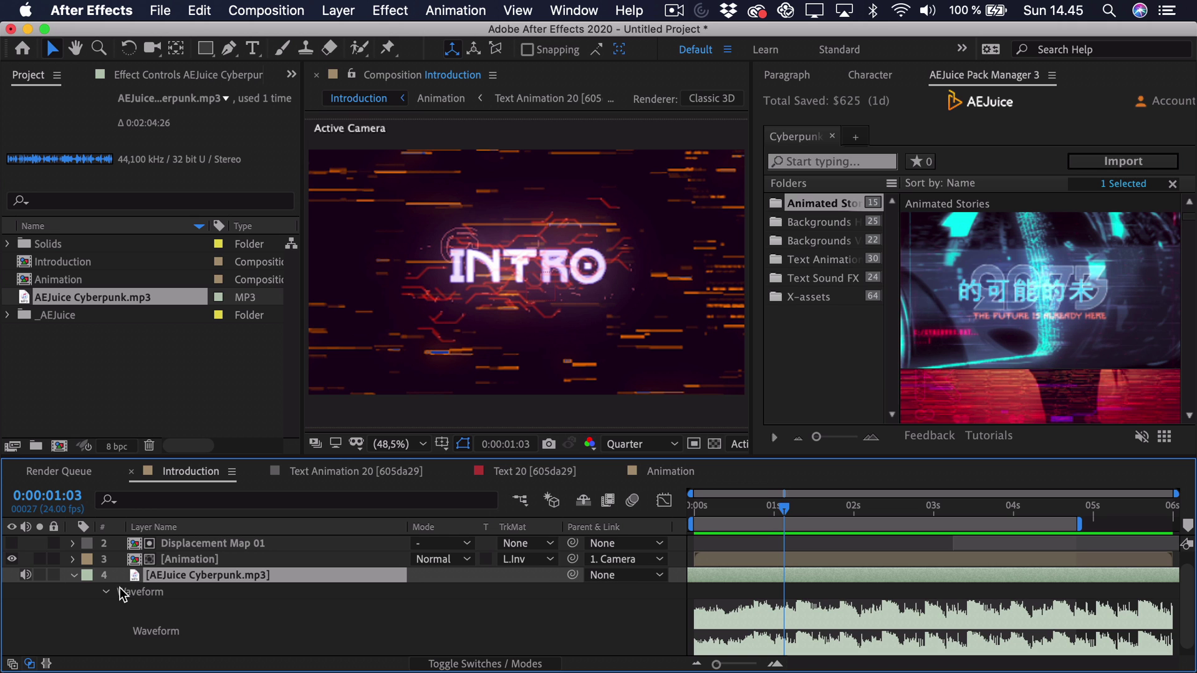
{"action": "left_click_drag", "start_coordinate": [1034, 504], "coordinate": [993, 508]}
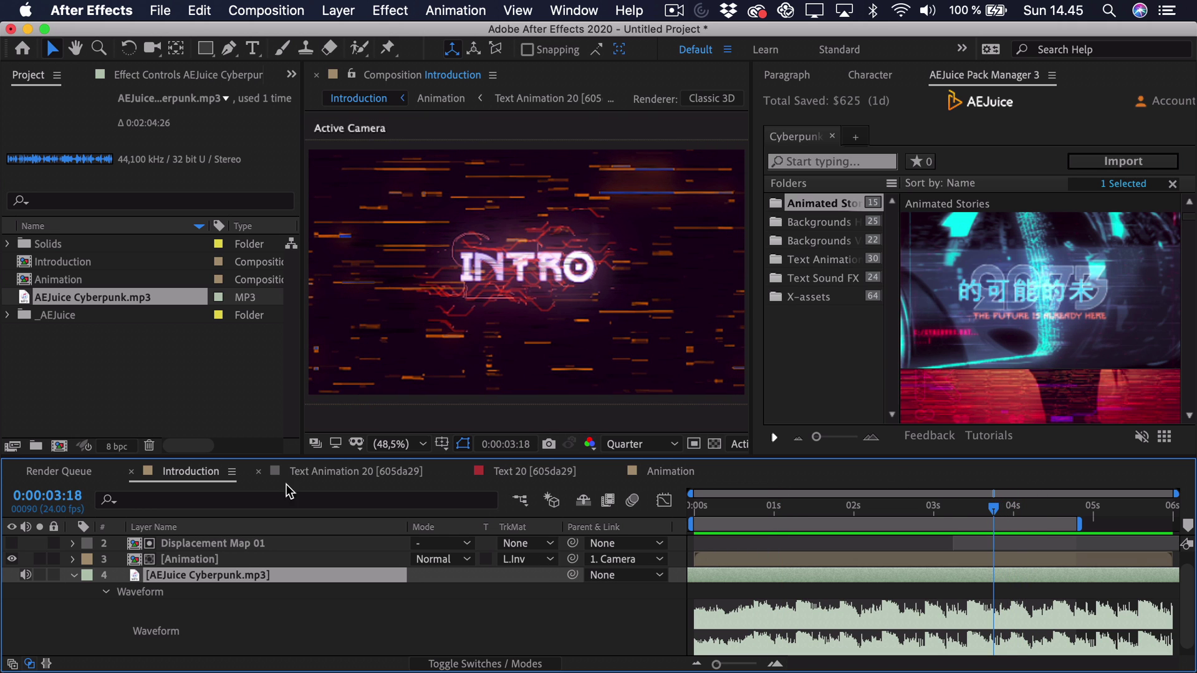
{"action": "key", "text": "l"}
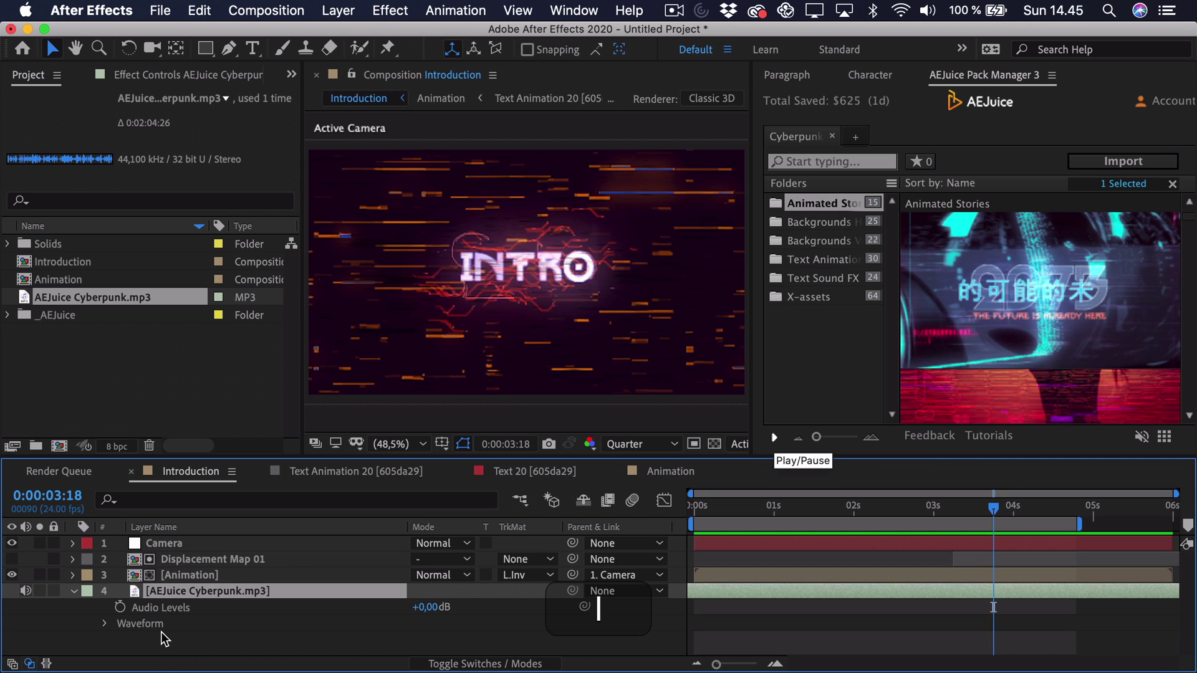
{"action": "left_click", "coordinate": [120, 607]}
Step: At 0:00:04:19, set the music layer's Audio Levels to -30 dB to fade it out
{"action": "left_click_drag", "start_coordinate": [1060, 506], "coordinate": [1077, 510]}
{"action": "left_click", "coordinate": [427, 607]}
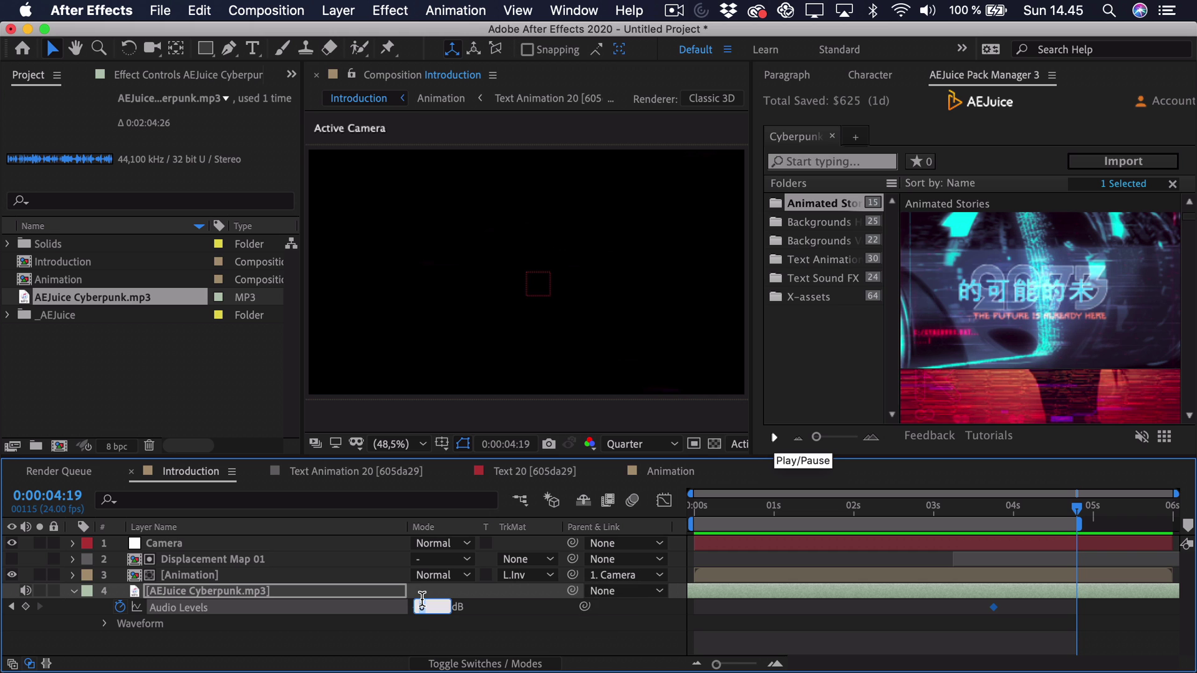
{"action": "type", "text": "-30"}
{"action": "key", "text": "Return"}
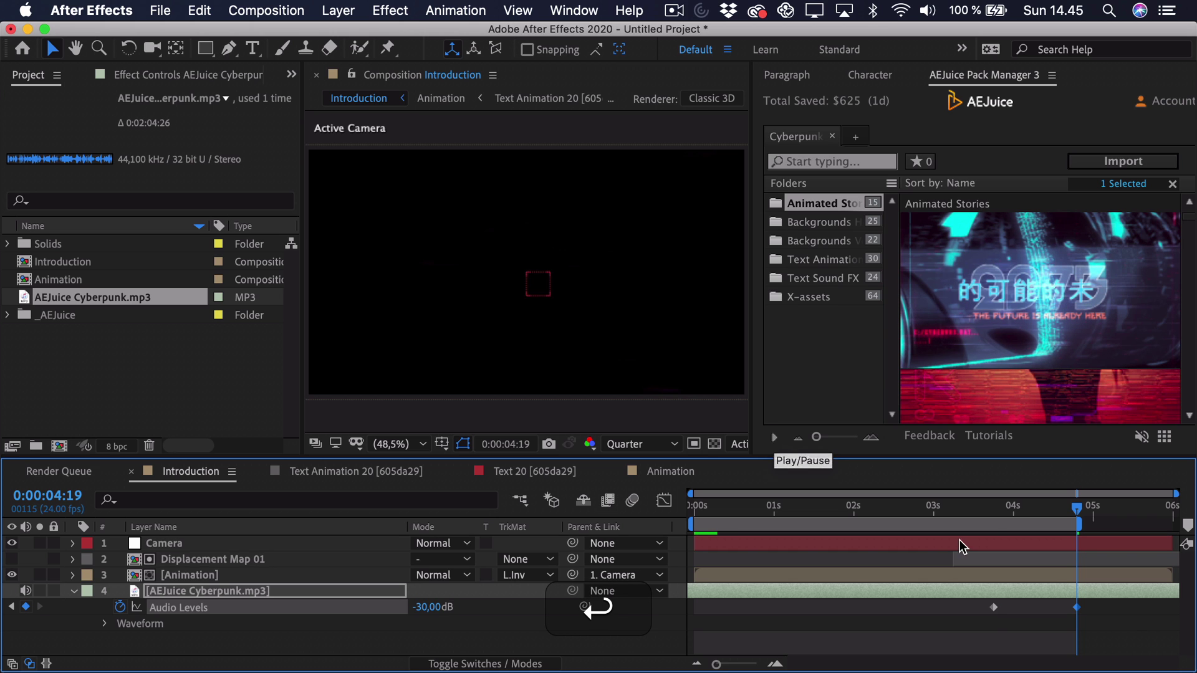
Step: Play back the music fade and move its first Audio Levels keyframe to about 0:00:03:23
{"action": "left_click", "coordinate": [991, 508]}
{"action": "key", "text": "space"}
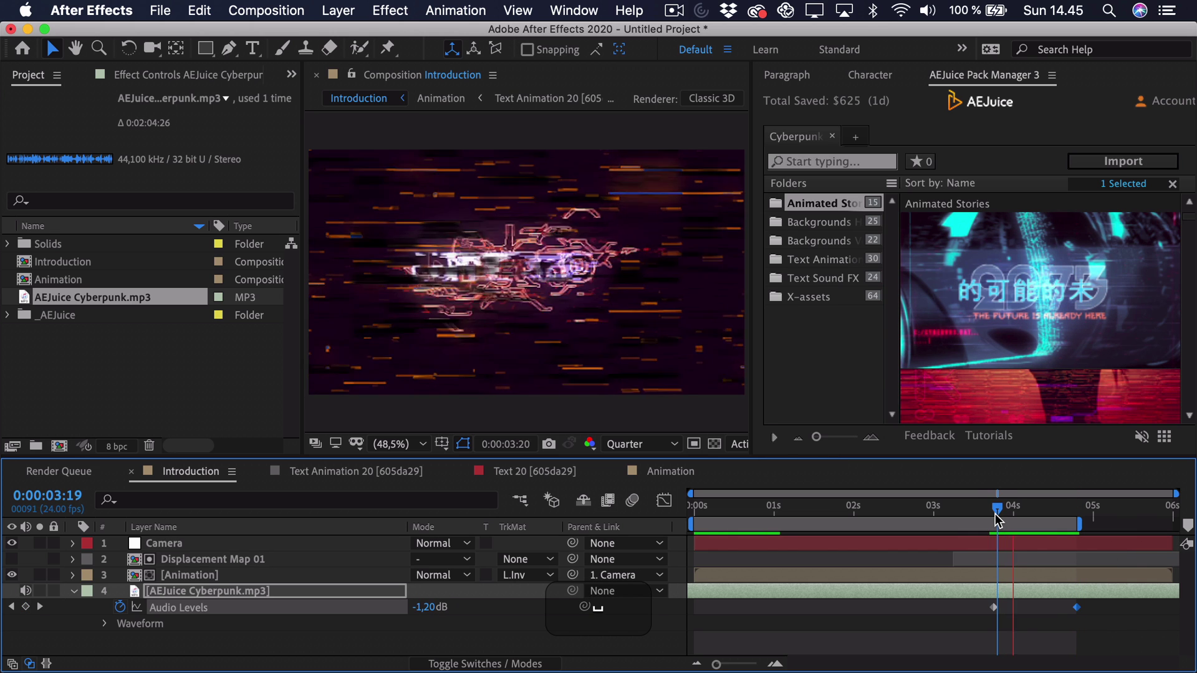
{"action": "left_click_drag", "start_coordinate": [993, 607], "coordinate": [1011, 608]}
{"action": "left_click", "coordinate": [985, 614]}
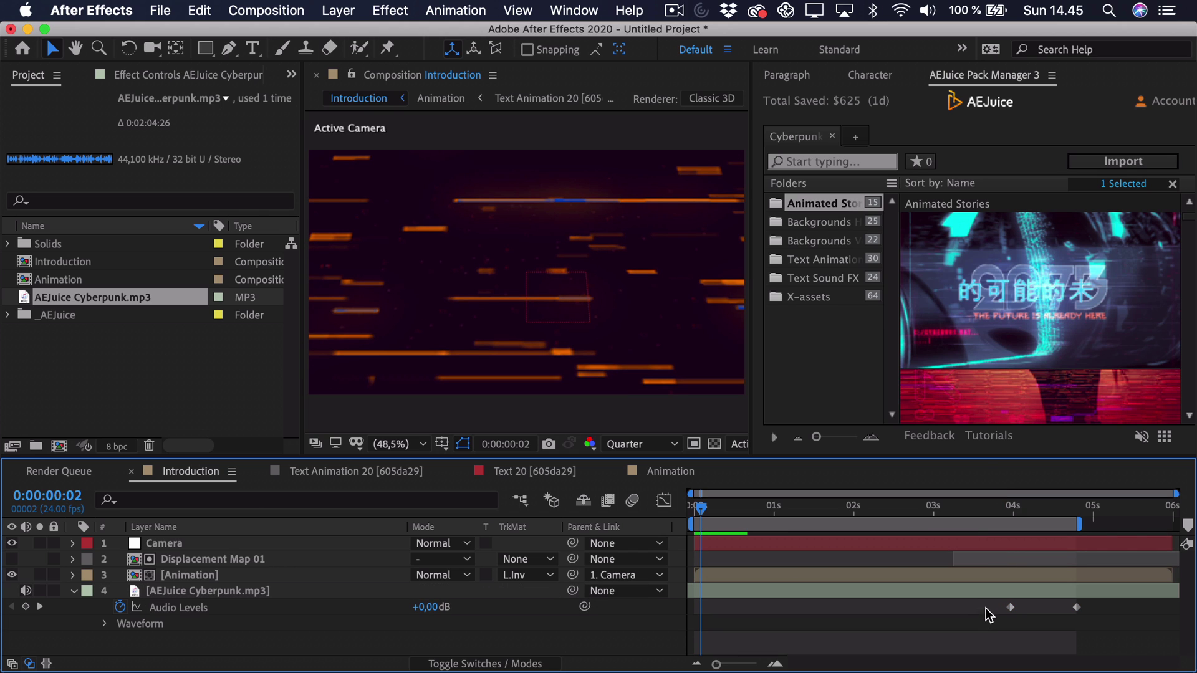
Step: At 0:00:00:02, import Text Sound FX 01 from the Cyberpunk pack and place it below the music layer
{"action": "left_click", "coordinate": [819, 275]}
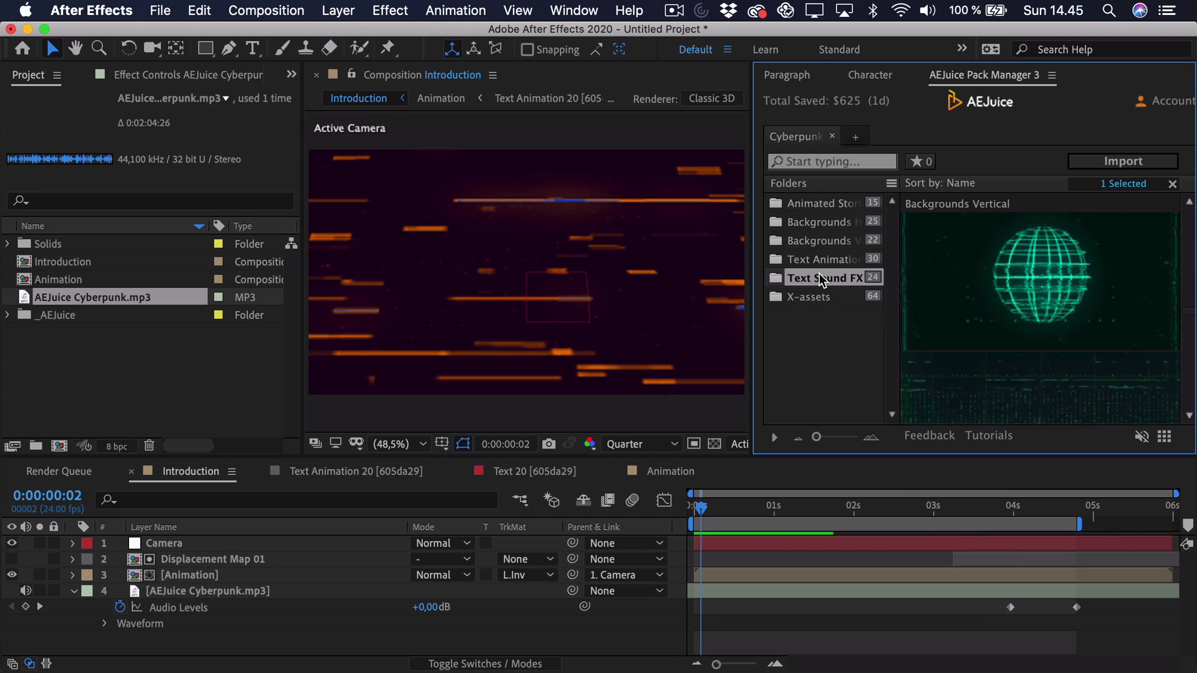
{"action": "double_click", "coordinate": [976, 278]}
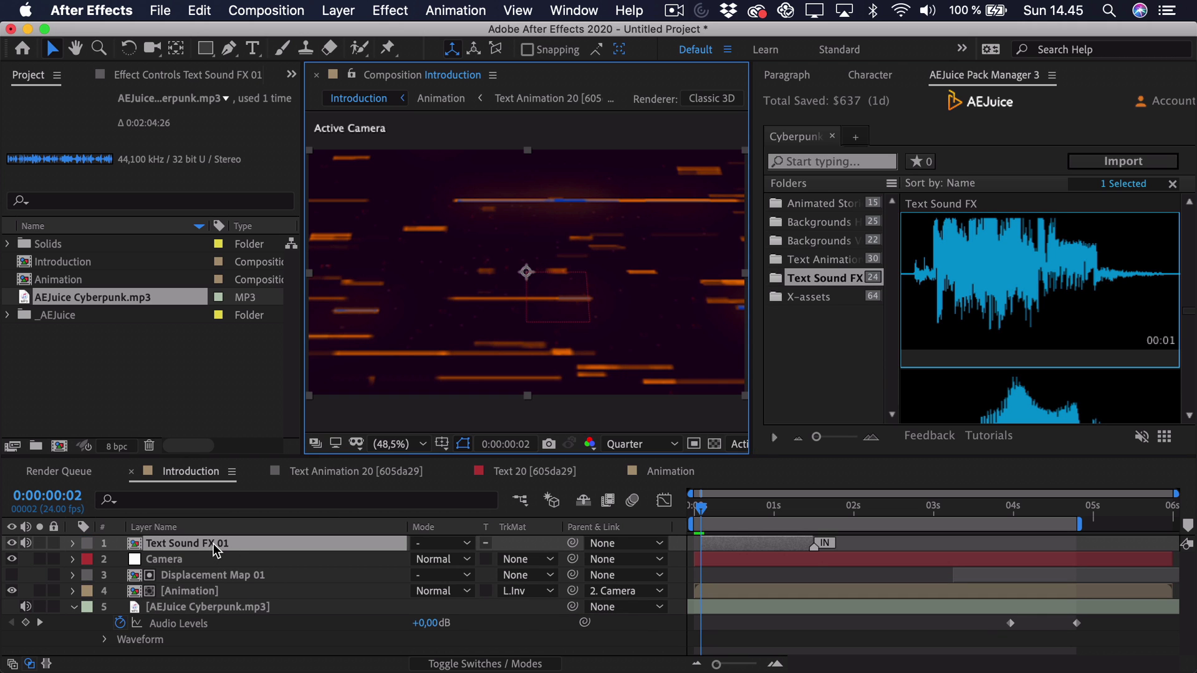
{"action": "left_click_drag", "start_coordinate": [215, 550], "coordinate": [243, 619]}
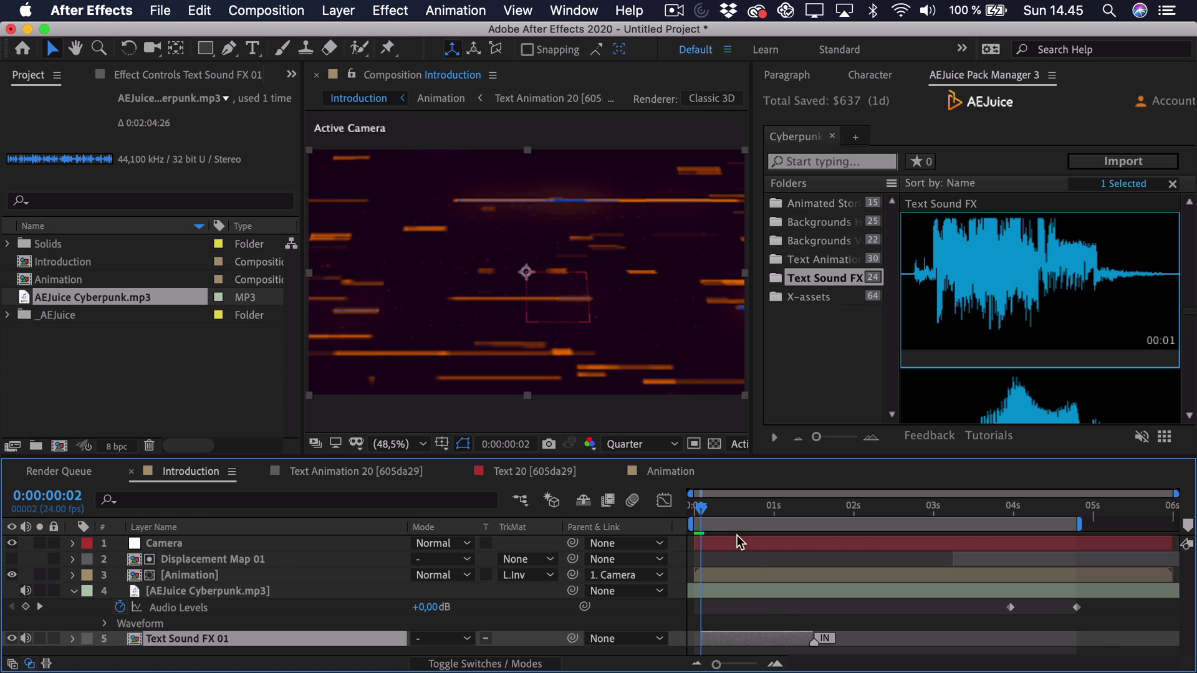
Step: Play back Text Sound FX 01 and set its Audio Levels to -8 dB
{"action": "key", "text": "space"}
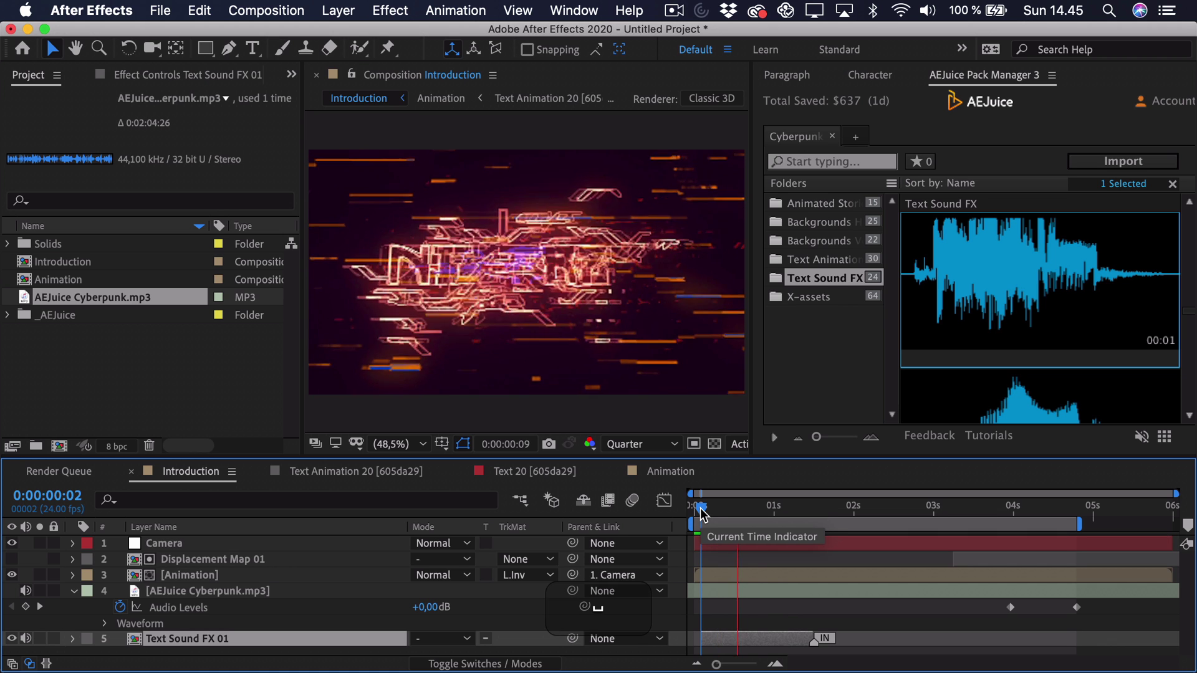
{"action": "left_click_drag", "start_coordinate": [704, 507], "coordinate": [765, 508]}
{"action": "key", "text": "l"}
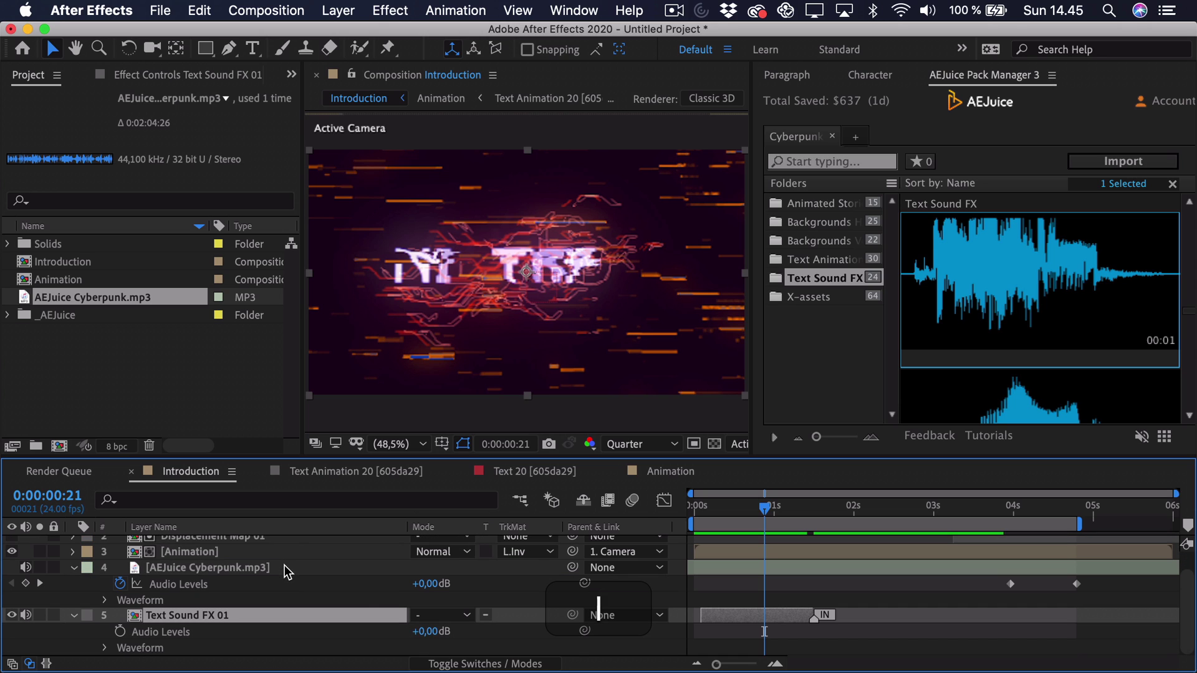
{"action": "left_click", "coordinate": [429, 631]}
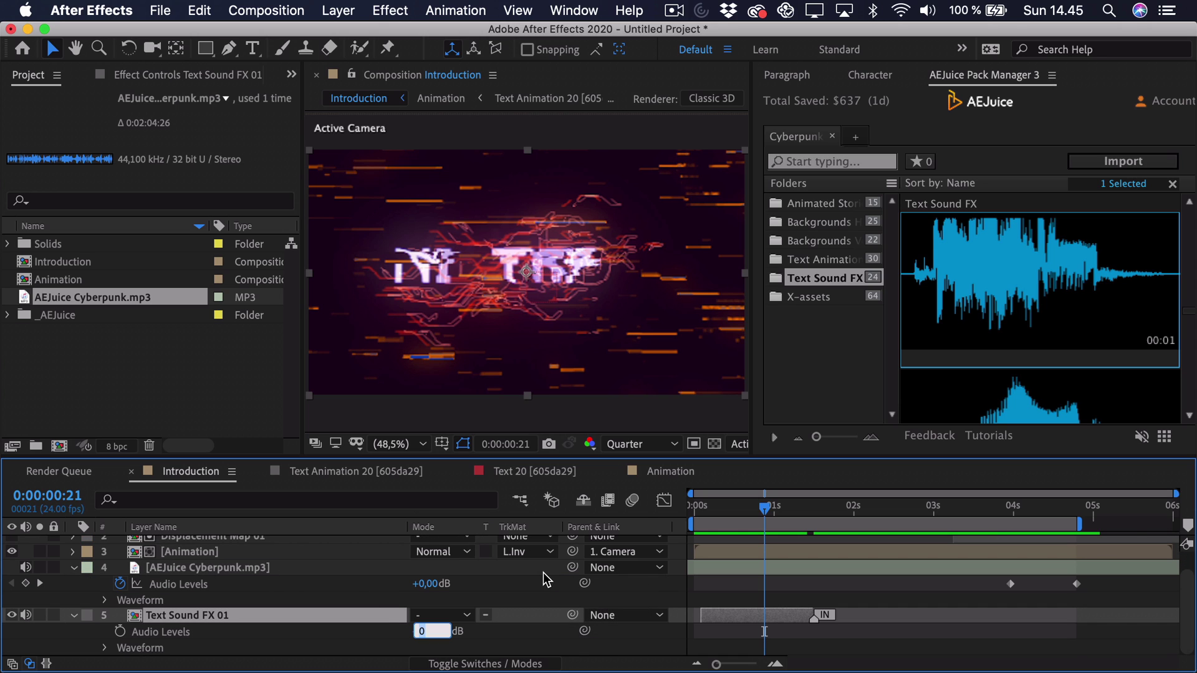
{"action": "type", "text": "-8"}
{"action": "key", "text": "Return"}
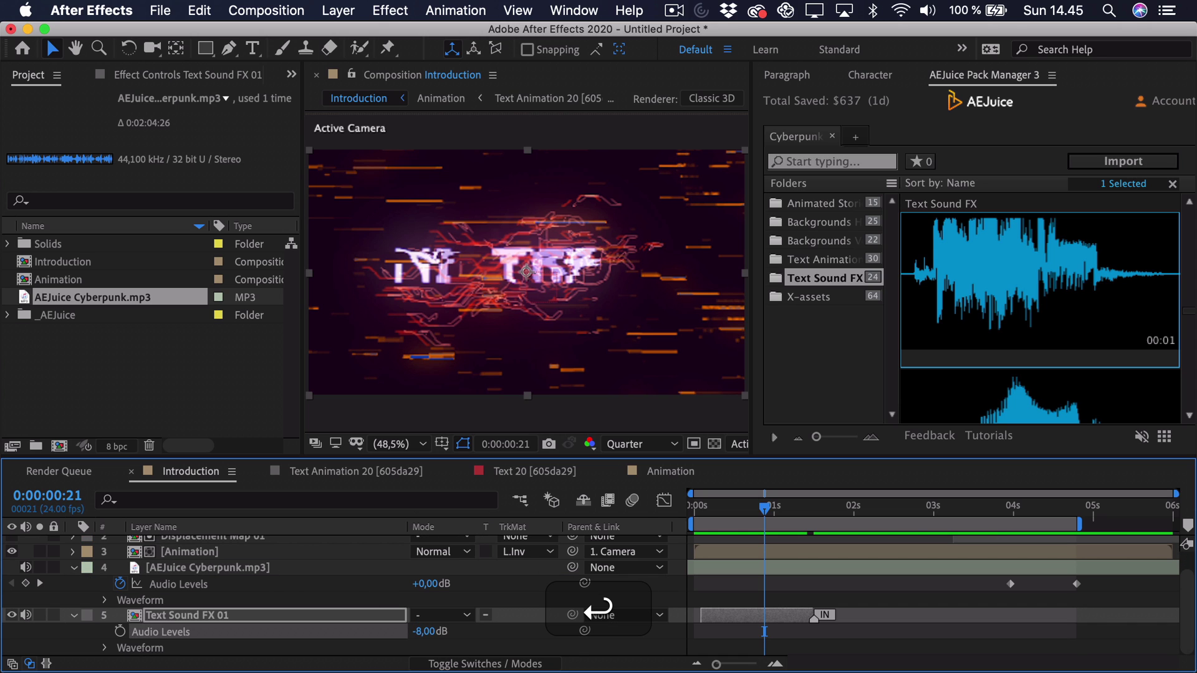
Step: Shift the Text Sound FX 01 layer to start at 0:00:00:00 and play it back with the text reveal
{"action": "left_click", "coordinate": [695, 510]}
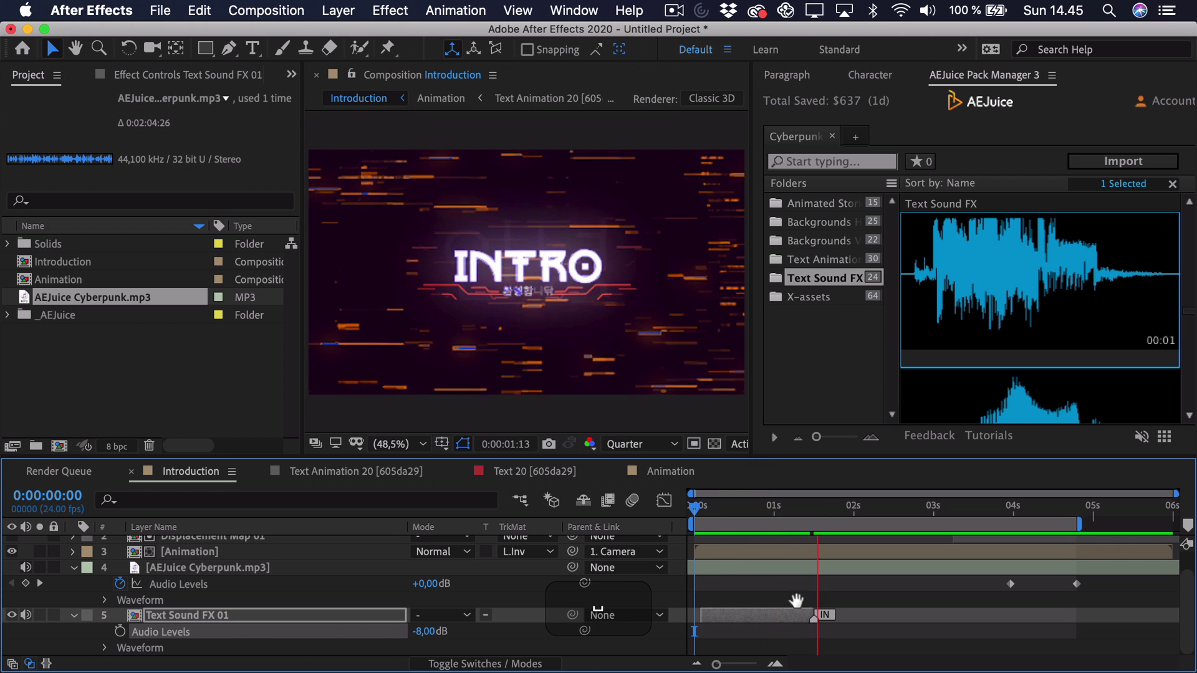
{"action": "left_click_drag", "start_coordinate": [771, 617], "coordinate": [766, 617]}
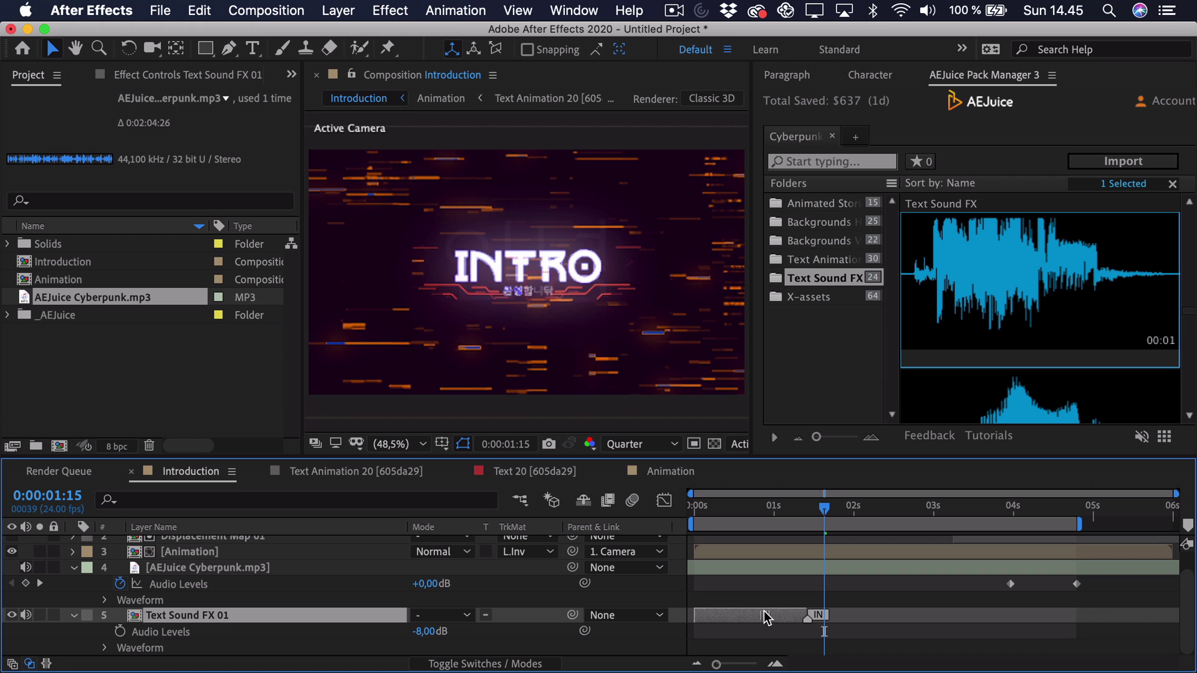
{"action": "key", "text": "space"}
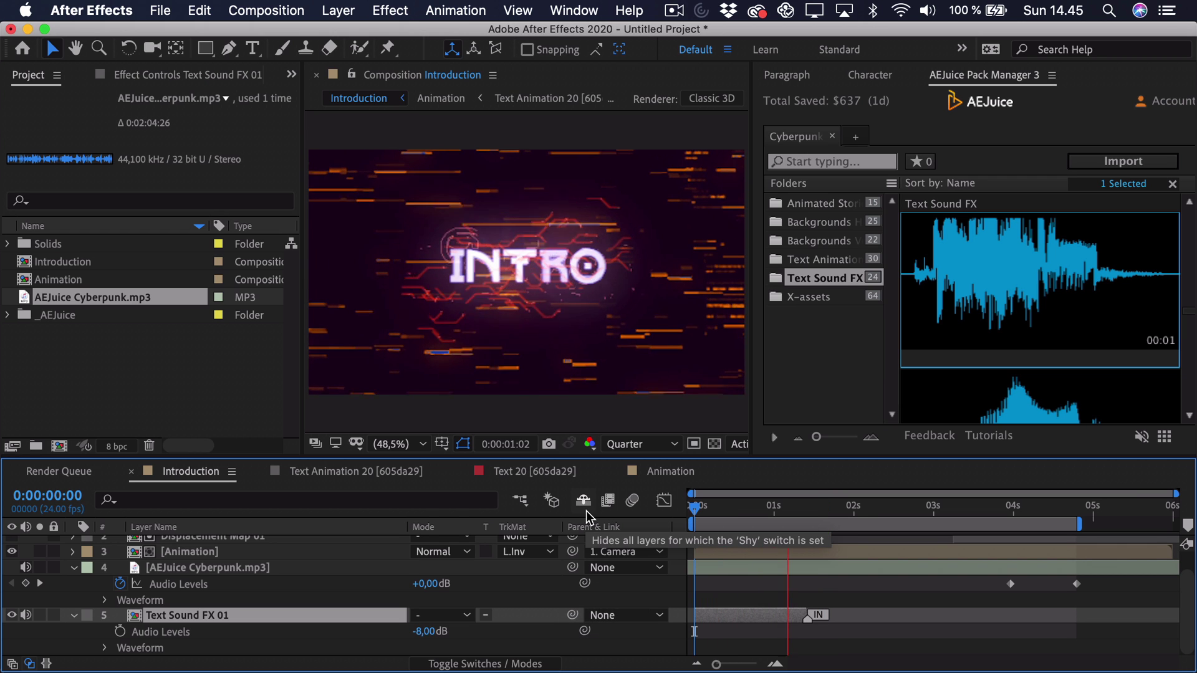
{"action": "key", "text": "space"}
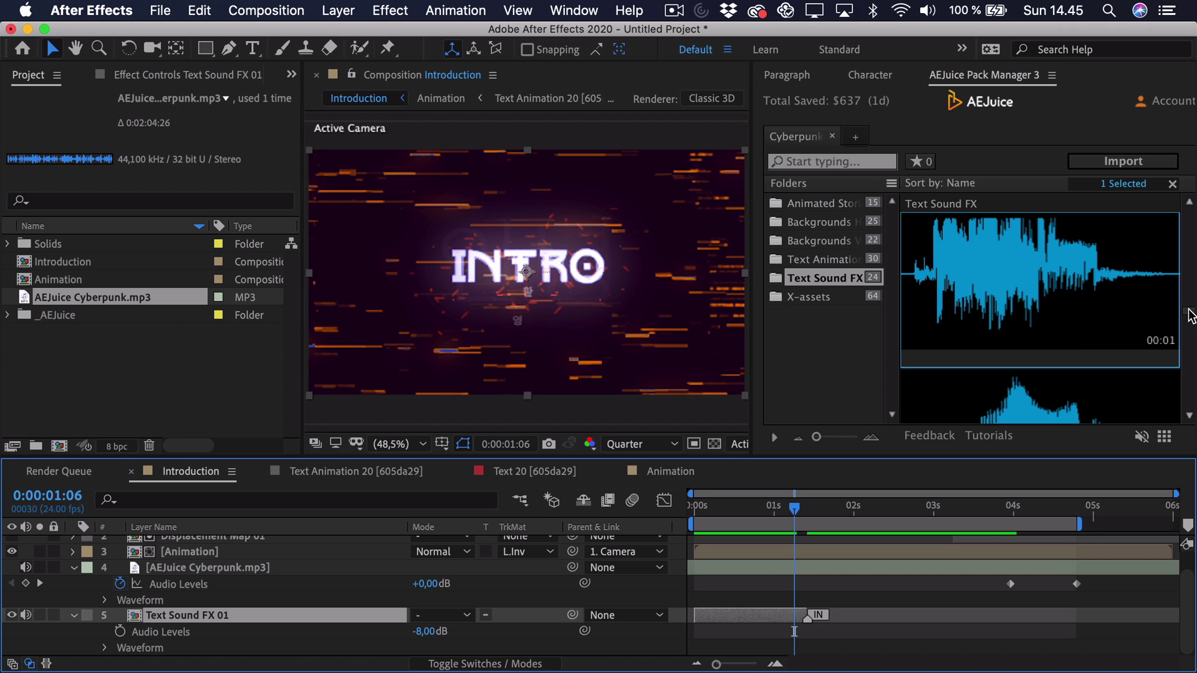
Step: Import Text Sound FX 03 from the Cyberpunk pack at 0:00:01:06, below the music layer, and play it back
{"action": "left_click_drag", "start_coordinate": [1191, 316], "coordinate": [1190, 319]}
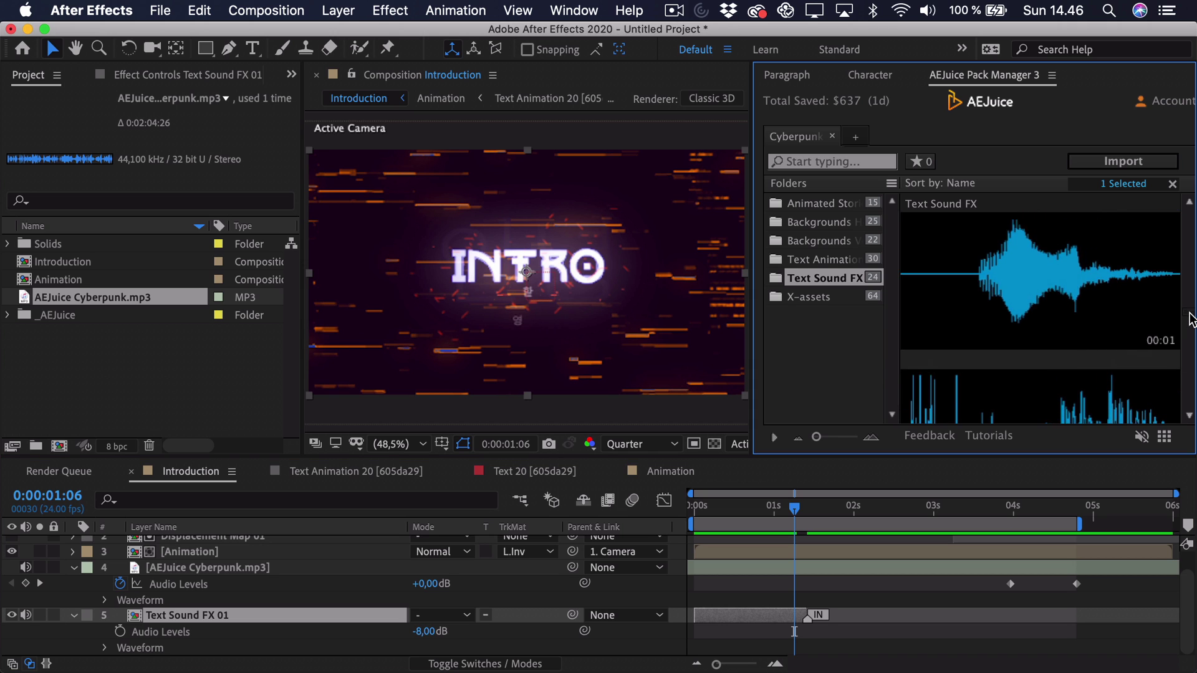
{"action": "scroll", "coordinate": [1035, 312], "scroll_direction": "down", "scroll_amount": 5}
{"action": "double_click", "coordinate": [1022, 327]}
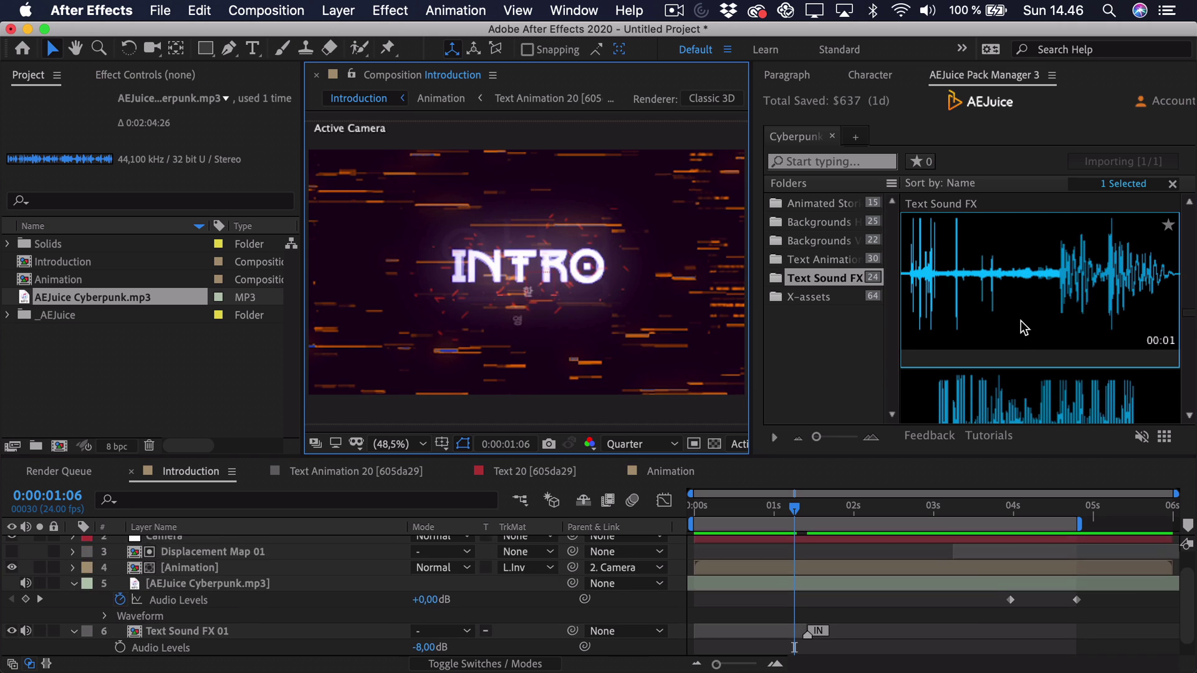
{"action": "scroll", "coordinate": [196, 612], "scroll_direction": "down", "scroll_amount": 1}
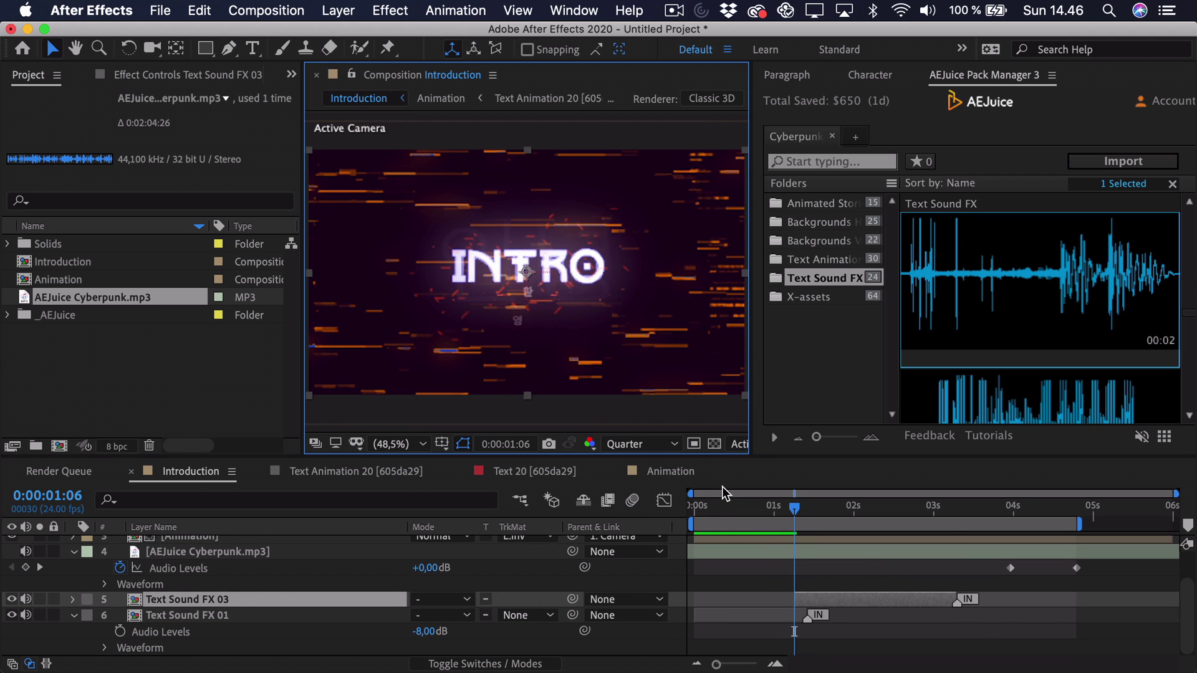
{"action": "left_click", "coordinate": [810, 521]}
{"action": "key", "text": "Page_Down"}
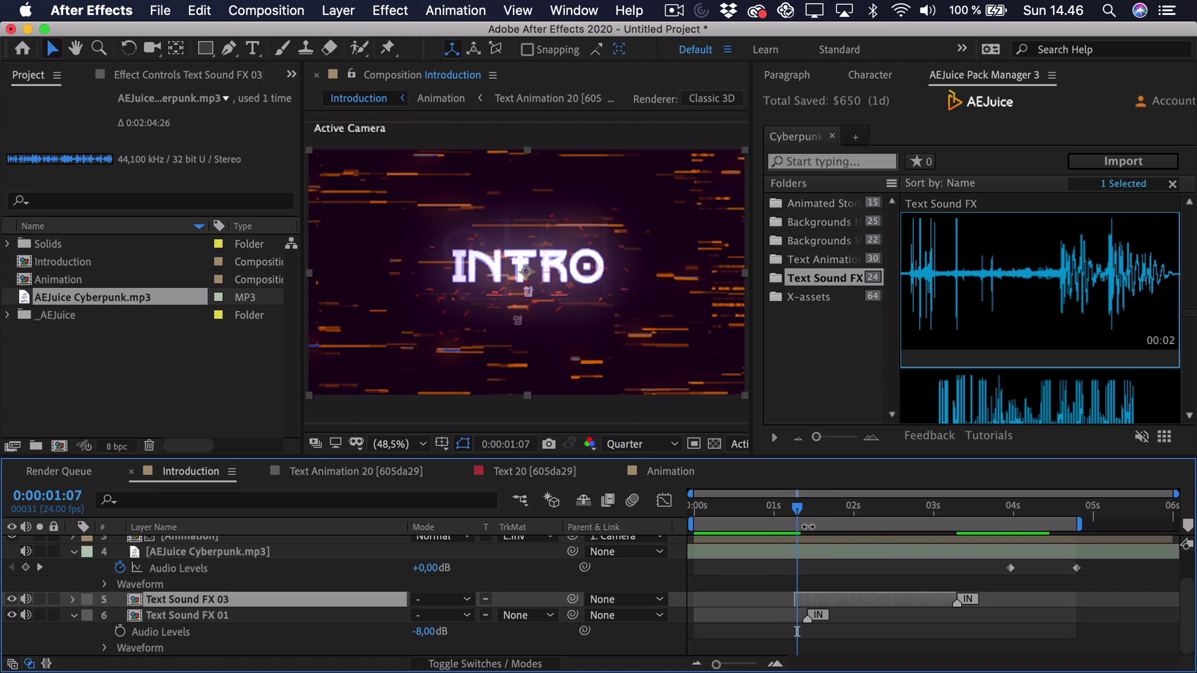
{"action": "key", "text": "space"}
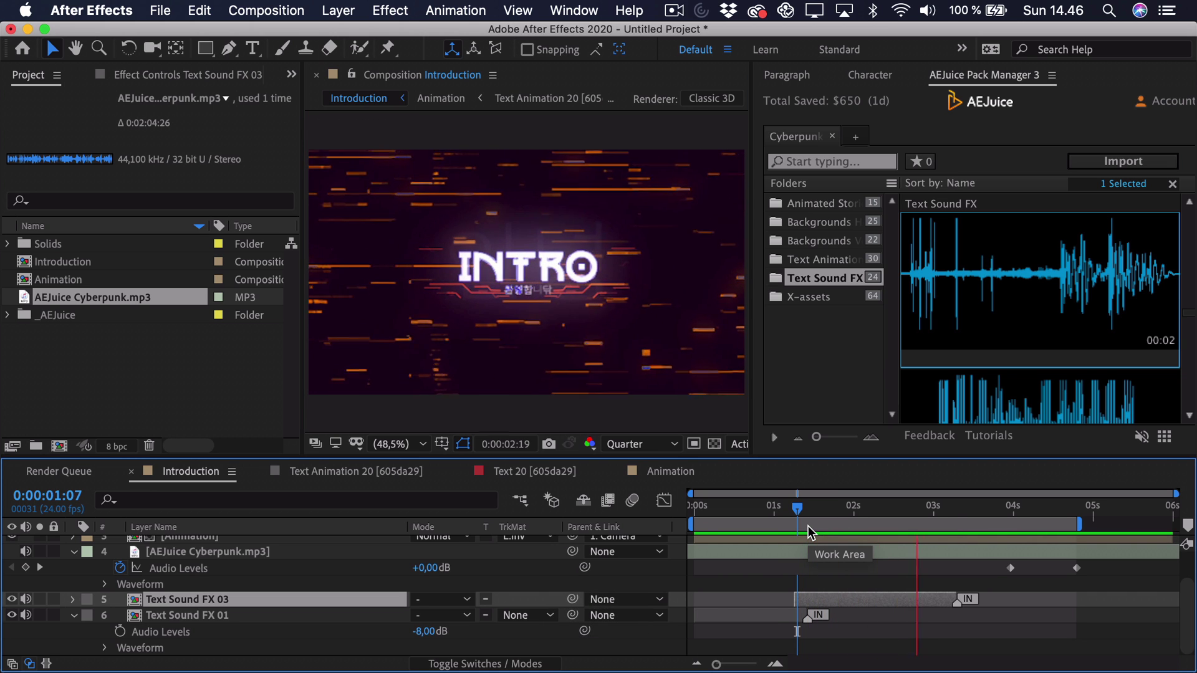
{"action": "key", "text": "space"}
Step: Reveal the waveform of Text Sound FX 03 and move the layer to the start of the composition
{"action": "key", "text": "l"}
{"action": "key", "text": "l"}
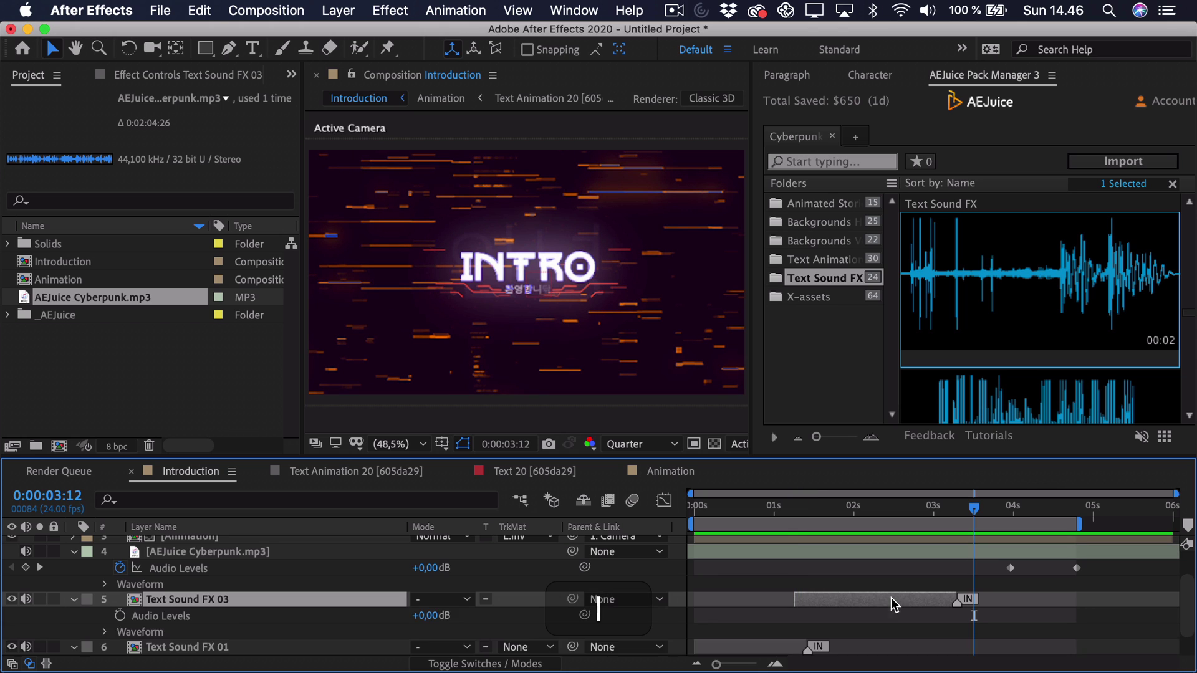
{"action": "key", "text": "l"}
{"action": "key", "text": "l"}
{"action": "scroll", "coordinate": [892, 598], "scroll_direction": "down", "scroll_amount": 4}
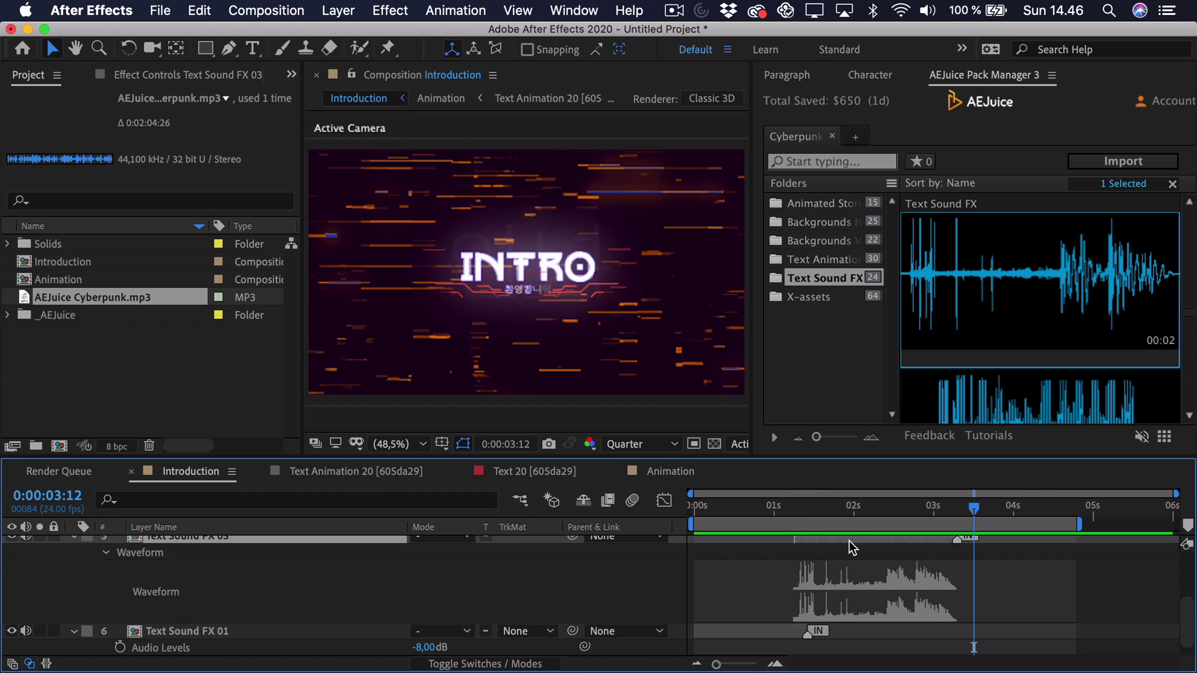
{"action": "left_click_drag", "start_coordinate": [849, 541], "coordinate": [748, 545]}
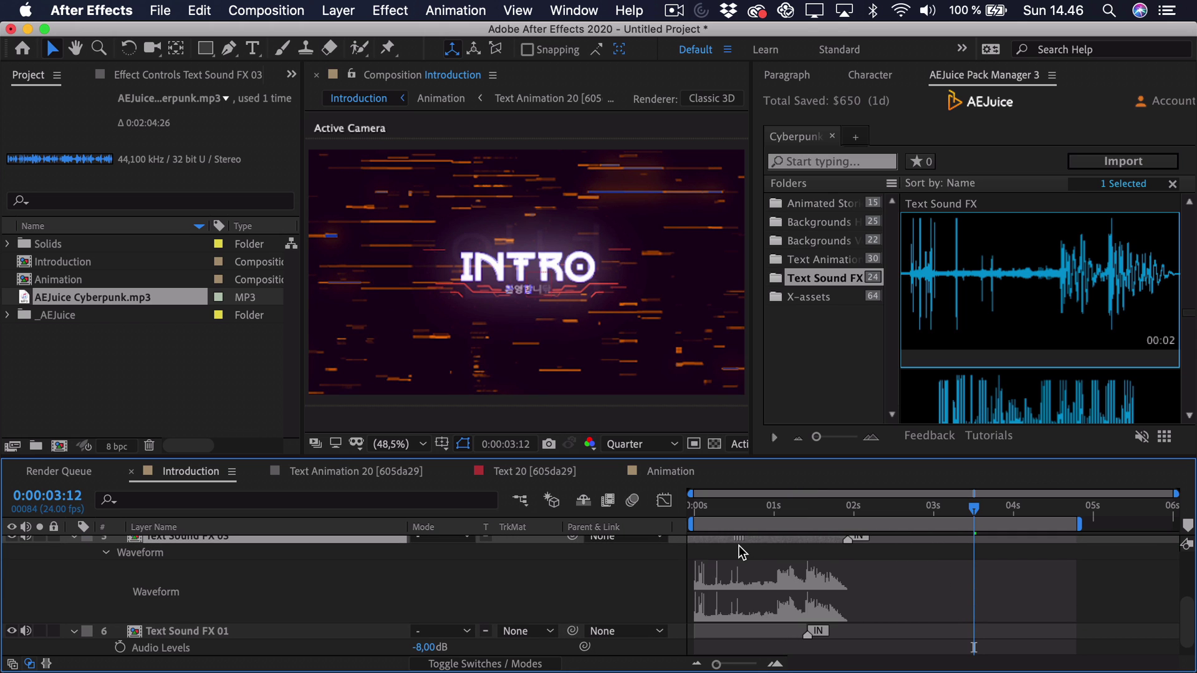
Step: Play back the repositioned Text Sound FX 03 against the title reveal and collapse both sound effect layers
{"action": "left_click", "coordinate": [709, 510]}
{"action": "key", "text": "space"}
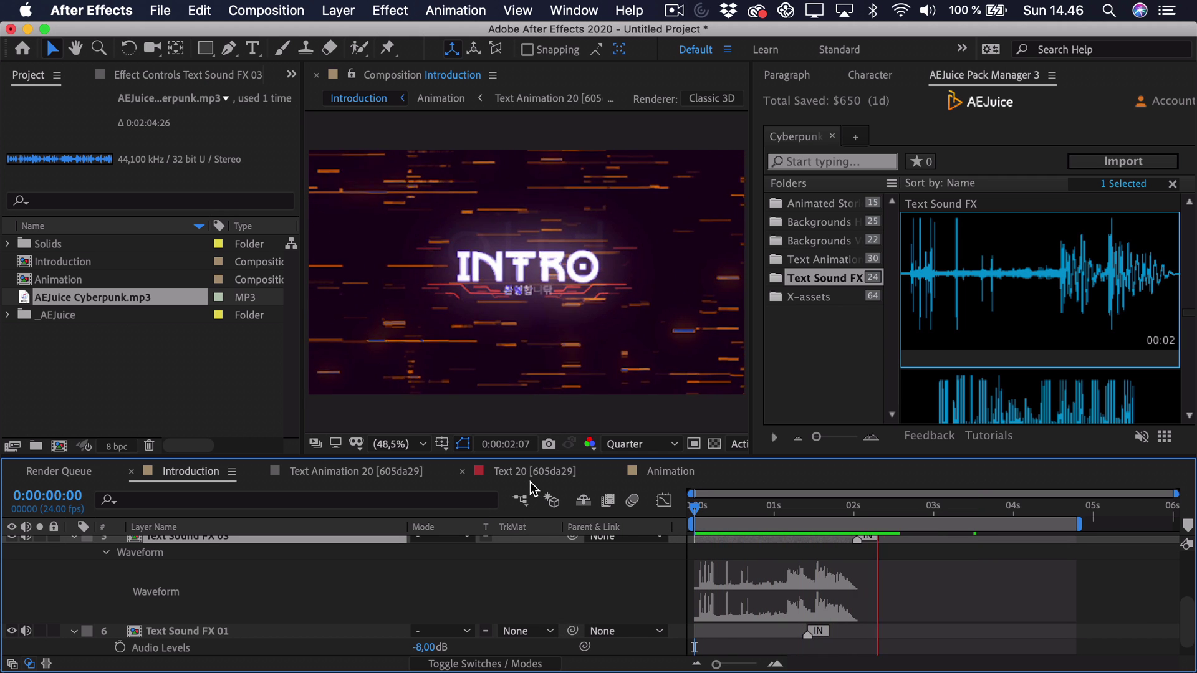
{"action": "key", "text": "space"}
{"action": "left_click", "coordinate": [798, 509]}
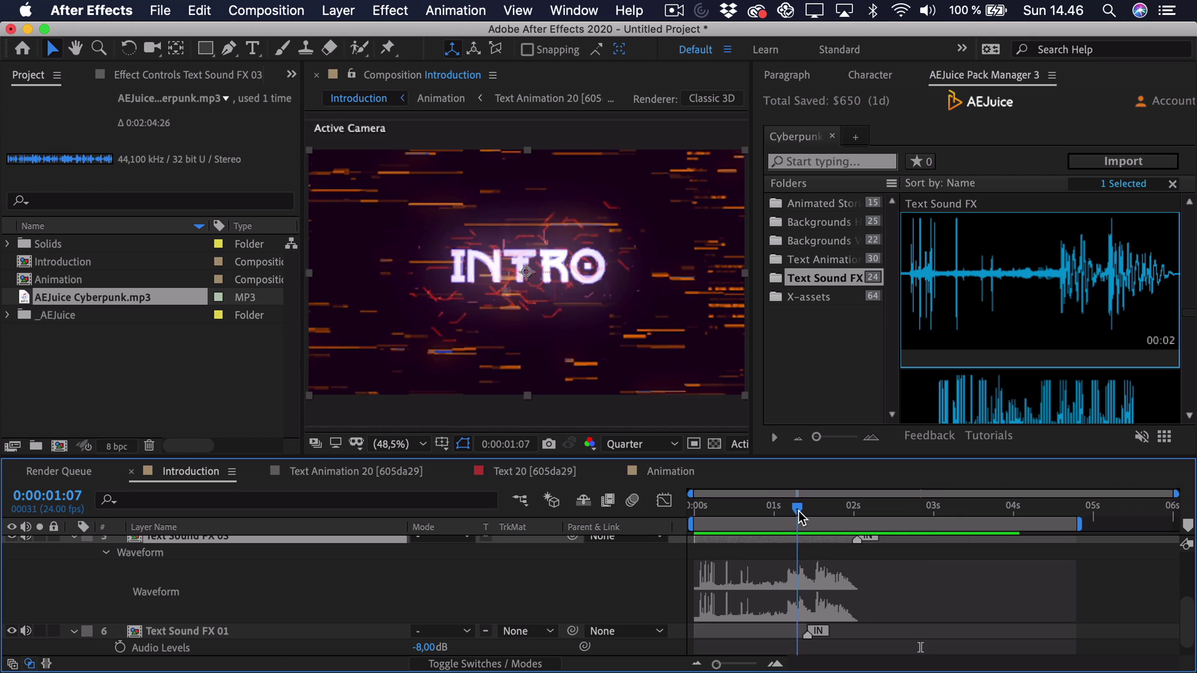
{"action": "mouse_move", "coordinate": [800, 514]}
{"action": "left_mouse_down"}
{"action": "mouse_move", "coordinate": [780, 511]}
{"action": "mouse_move", "coordinate": [819, 520]}
{"action": "left_mouse_up"}
{"action": "scroll", "coordinate": [112, 567], "scroll_direction": "up", "scroll_amount": 1}
{"action": "left_click", "coordinate": [74, 551]}
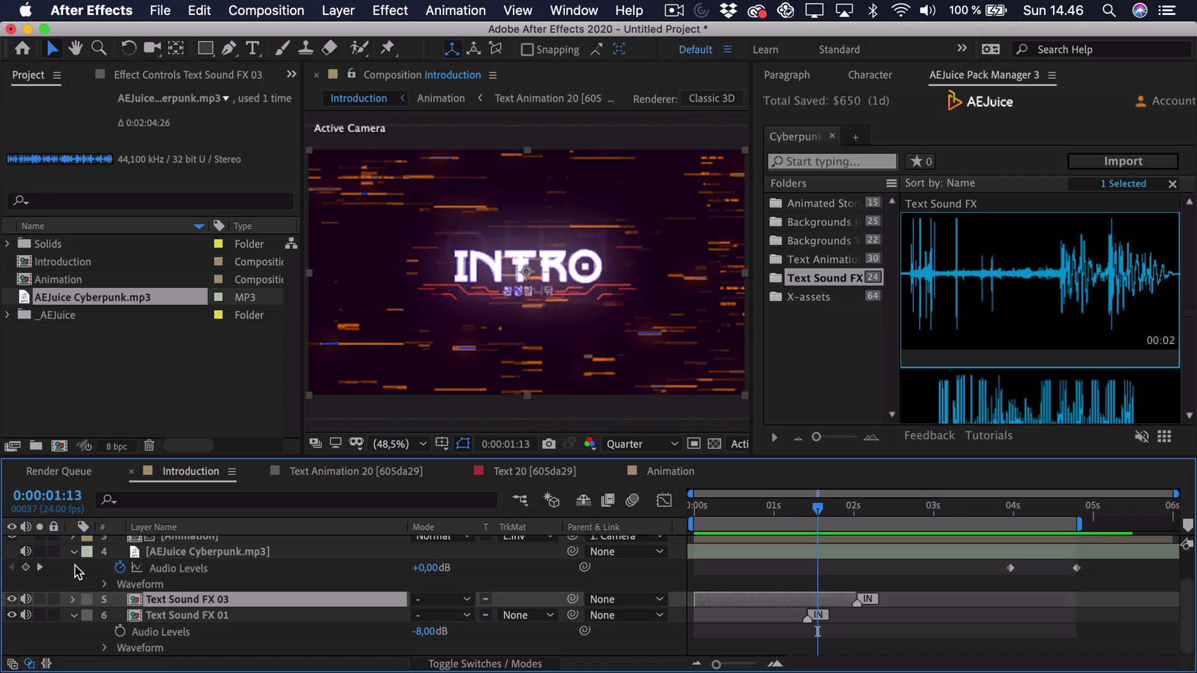
{"action": "left_click", "coordinate": [75, 616]}
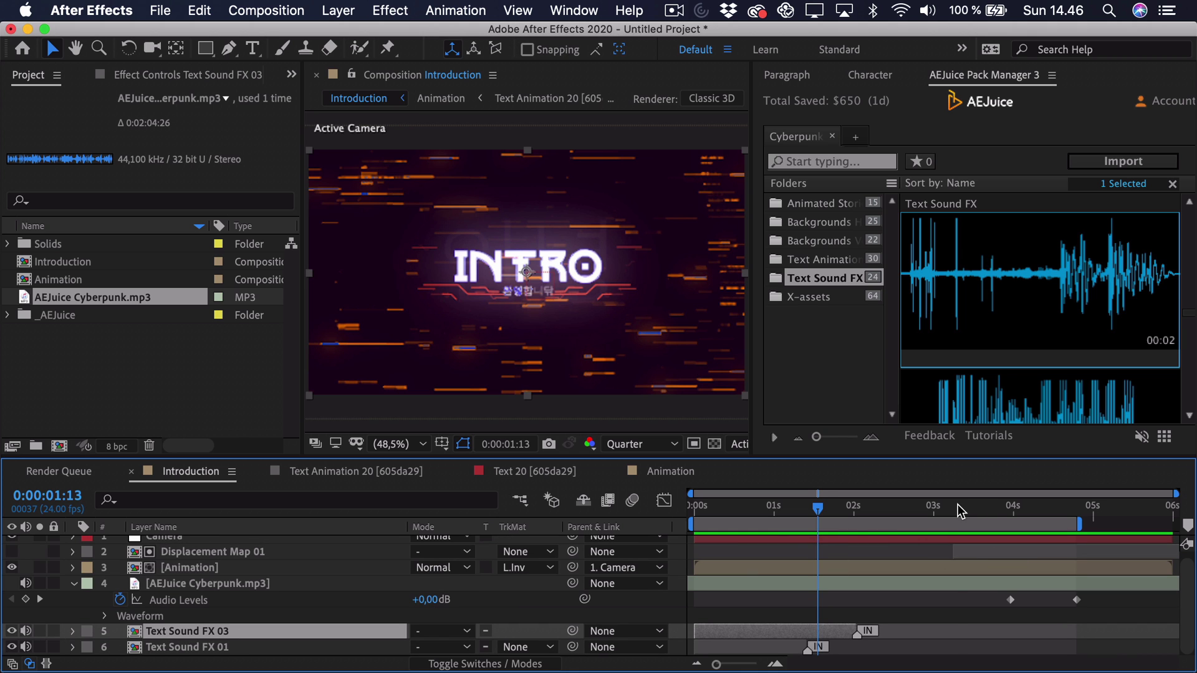
Step: At 0:00:02:15, import Text Sound FX 04 from the Cyberpunk pack below the music layer
{"action": "left_click_drag", "start_coordinate": [957, 511], "coordinate": [904, 511]}
{"action": "left_click_drag", "start_coordinate": [997, 405], "coordinate": [503, 354]}
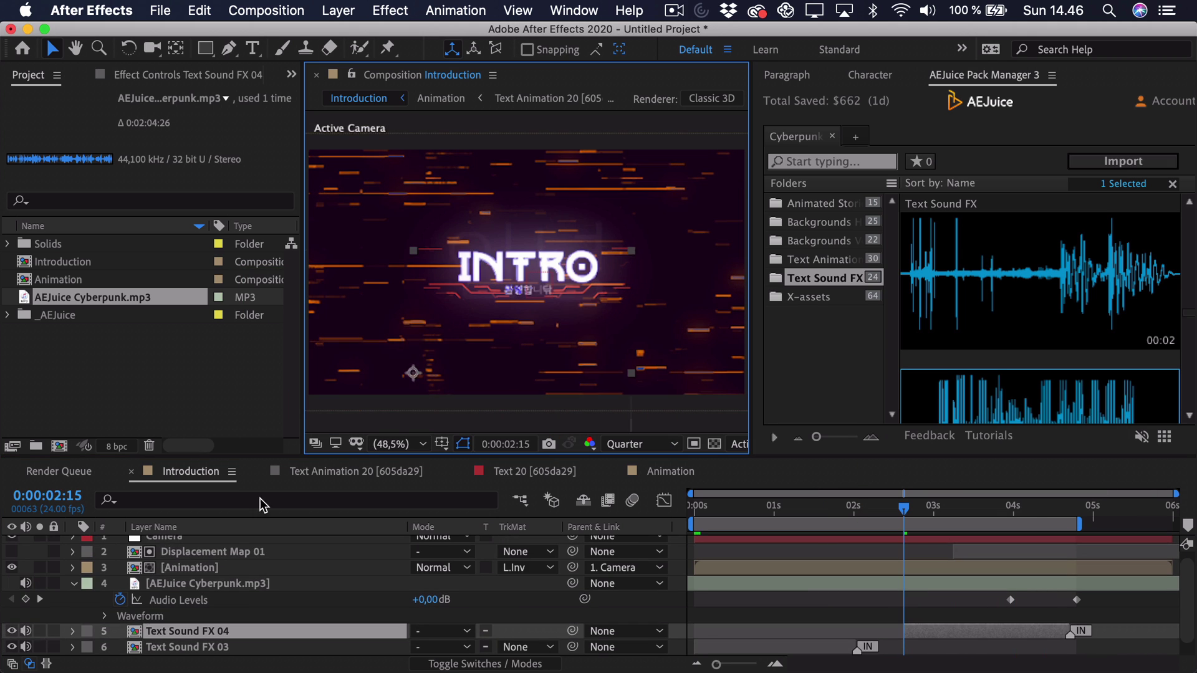
{"action": "scroll", "coordinate": [1023, 590], "scroll_direction": "down", "scroll_amount": 1}
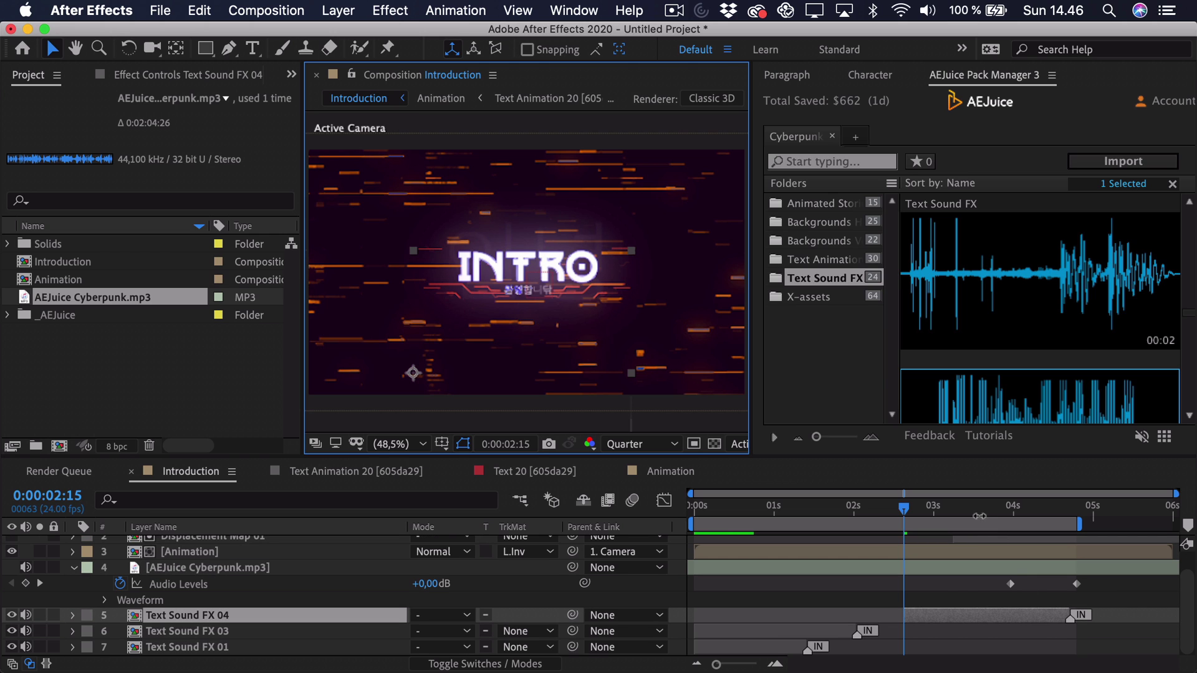
Step: Play back Text Sound FX 04 and reveal its audio waveform
{"action": "key", "text": "space"}
{"action": "key", "text": "l"}
{"action": "key", "text": "l"}
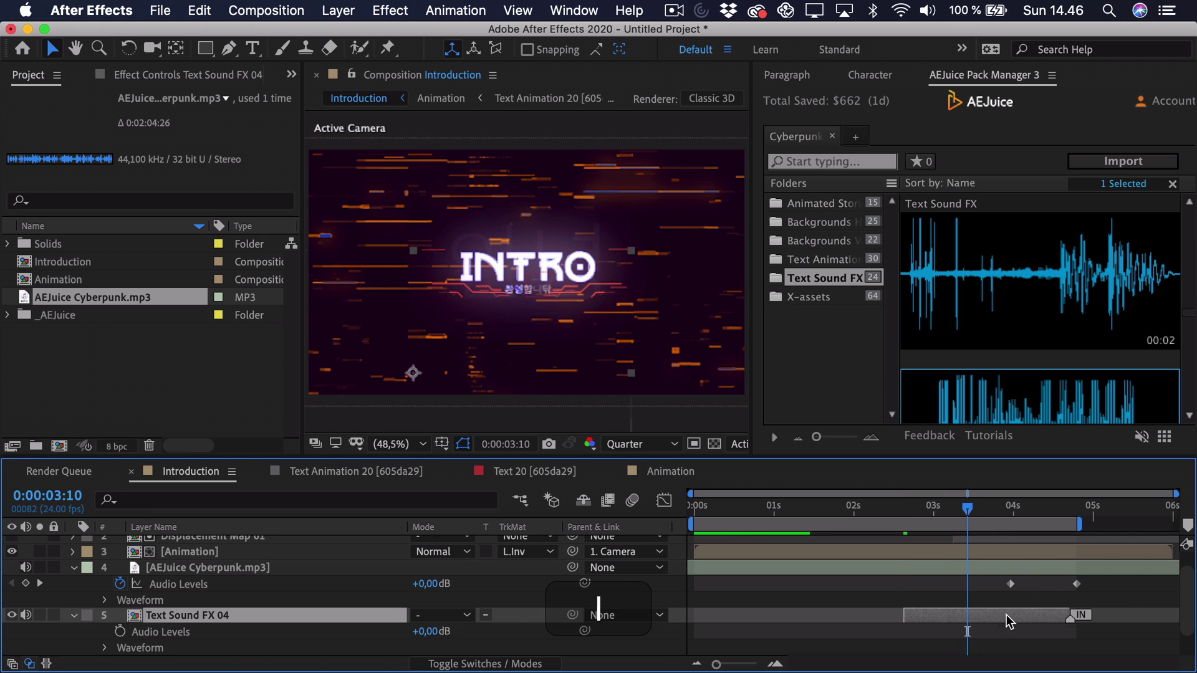
{"action": "scroll", "coordinate": [984, 583], "scroll_direction": "up", "scroll_amount": 2}
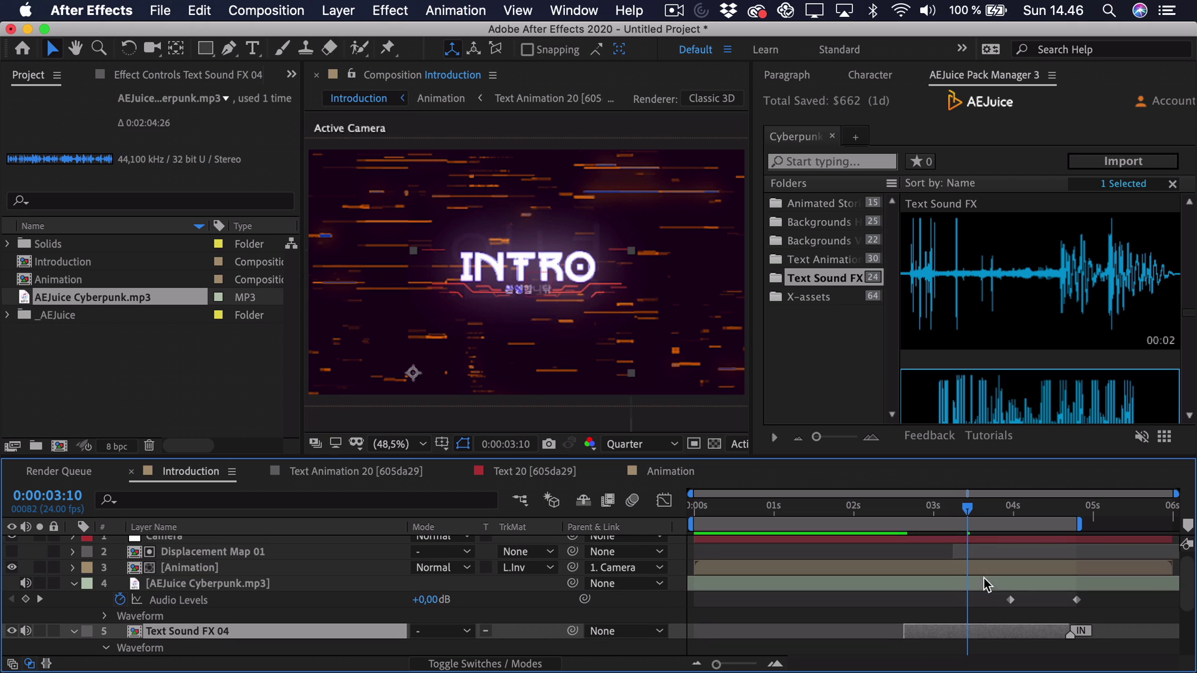
Step: Slide Text Sound FX 04 so its waveform begins at 0:00:03:08 with the glitch outro, and play it back
{"action": "left_click_drag", "start_coordinate": [952, 511], "coordinate": [981, 515]}
{"action": "left_click", "coordinate": [960, 510]}
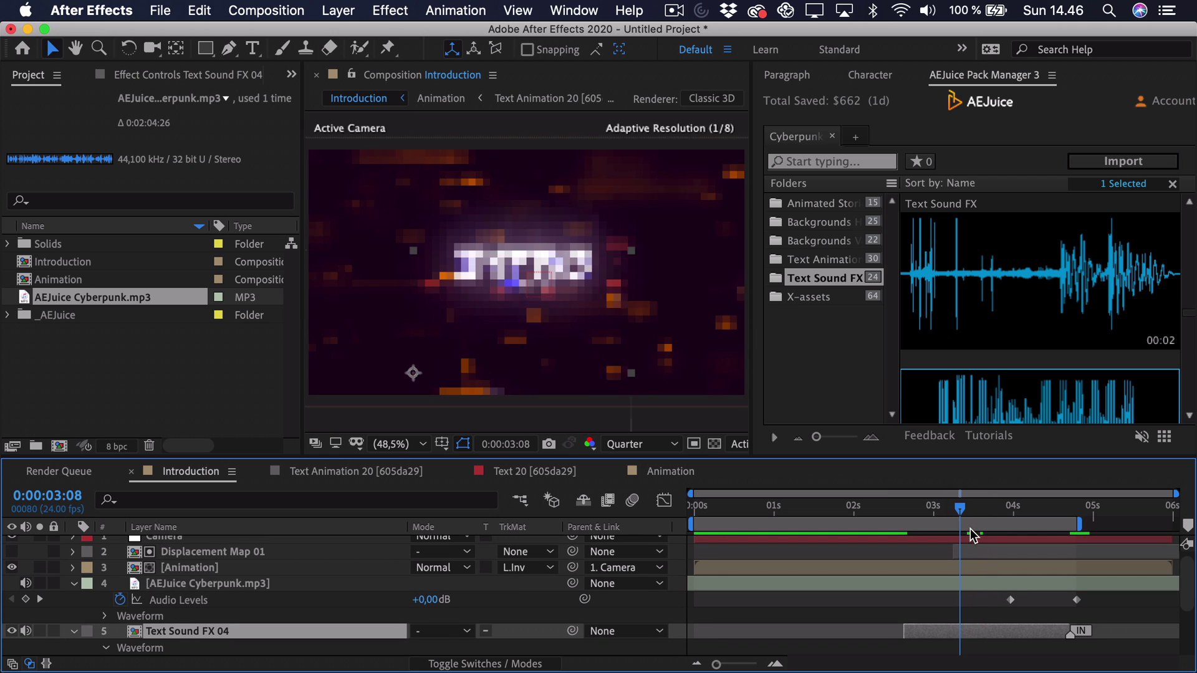
{"action": "scroll", "coordinate": [985, 589], "scroll_direction": "down", "scroll_amount": 3}
{"action": "left_click_drag", "start_coordinate": [983, 583], "coordinate": [1017, 584]}
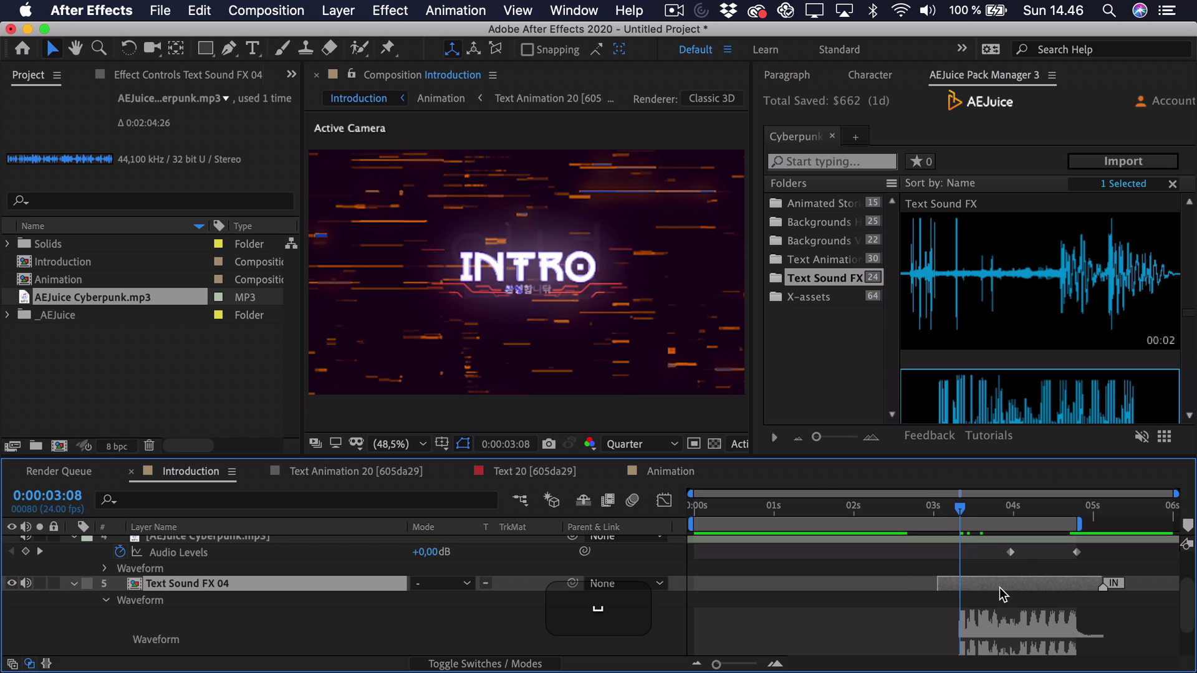
{"action": "key", "text": "space"}
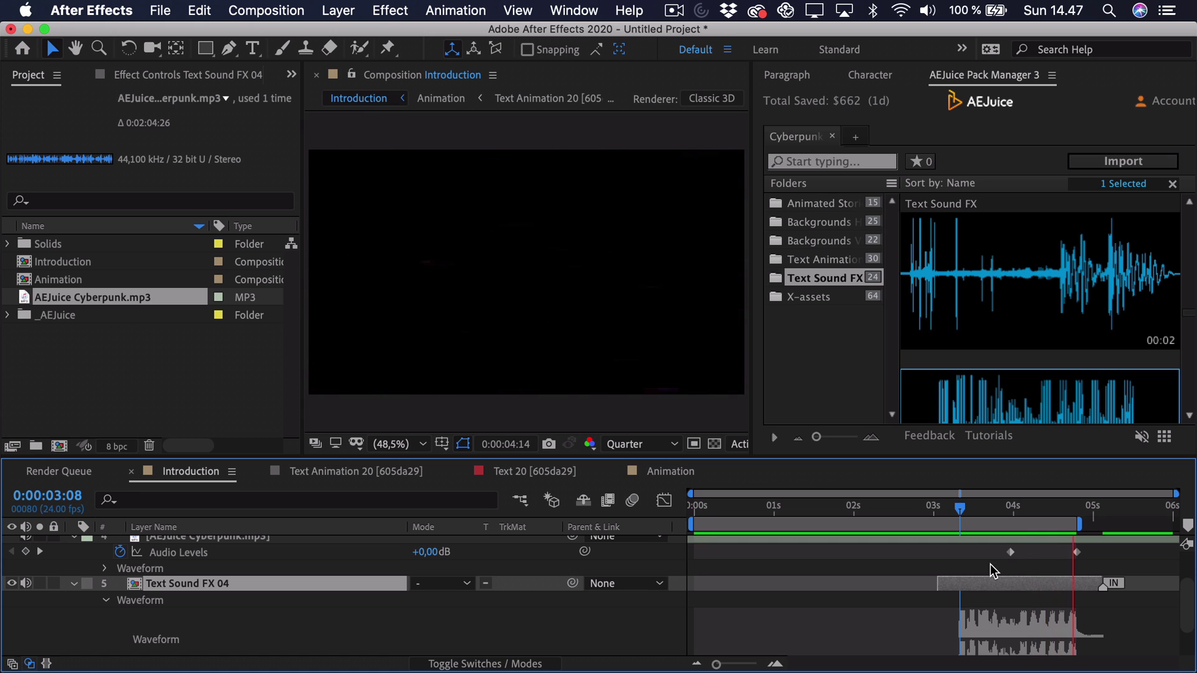
{"action": "key", "text": "space"}
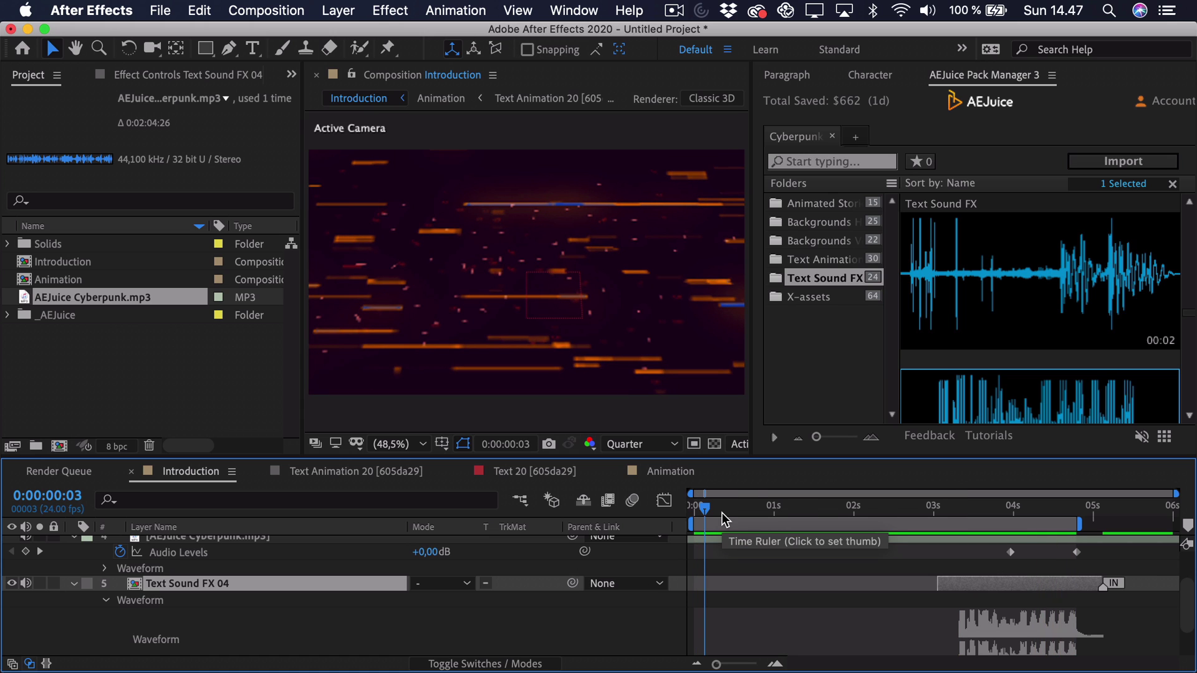
Step: Set the preview resolution to Full and widen the composition viewer
{"action": "left_click", "coordinate": [643, 446]}
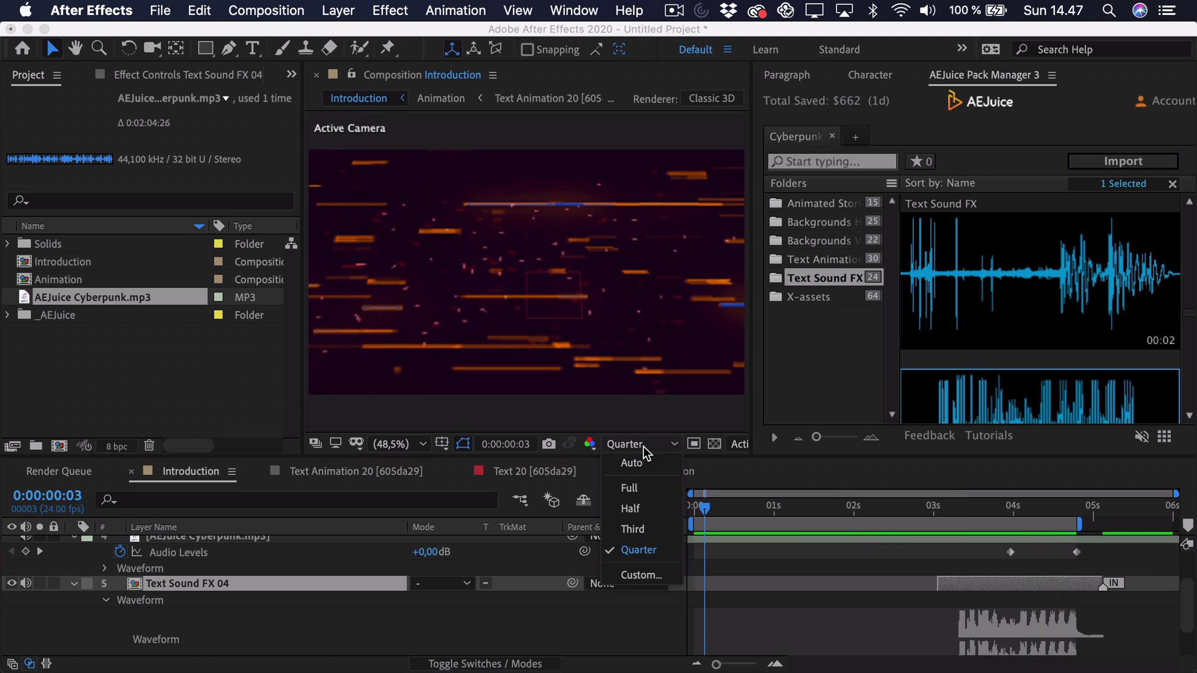
{"action": "left_click", "coordinate": [644, 488]}
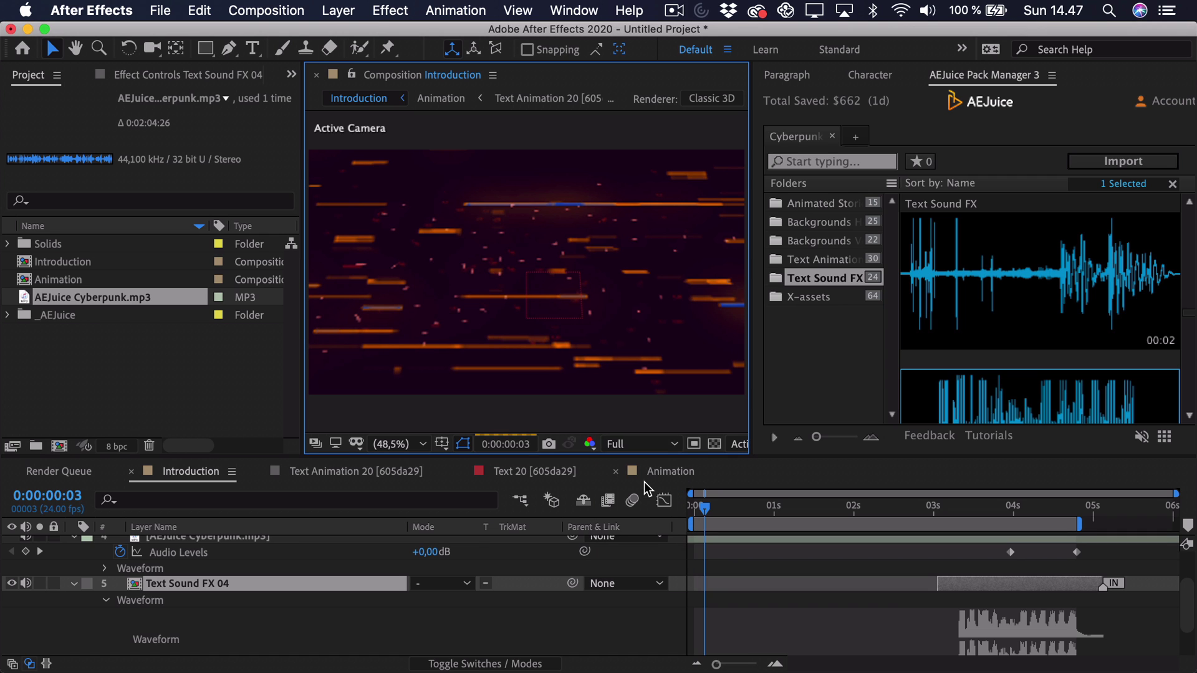
{"action": "left_click_drag", "start_coordinate": [750, 342], "coordinate": [954, 330]}
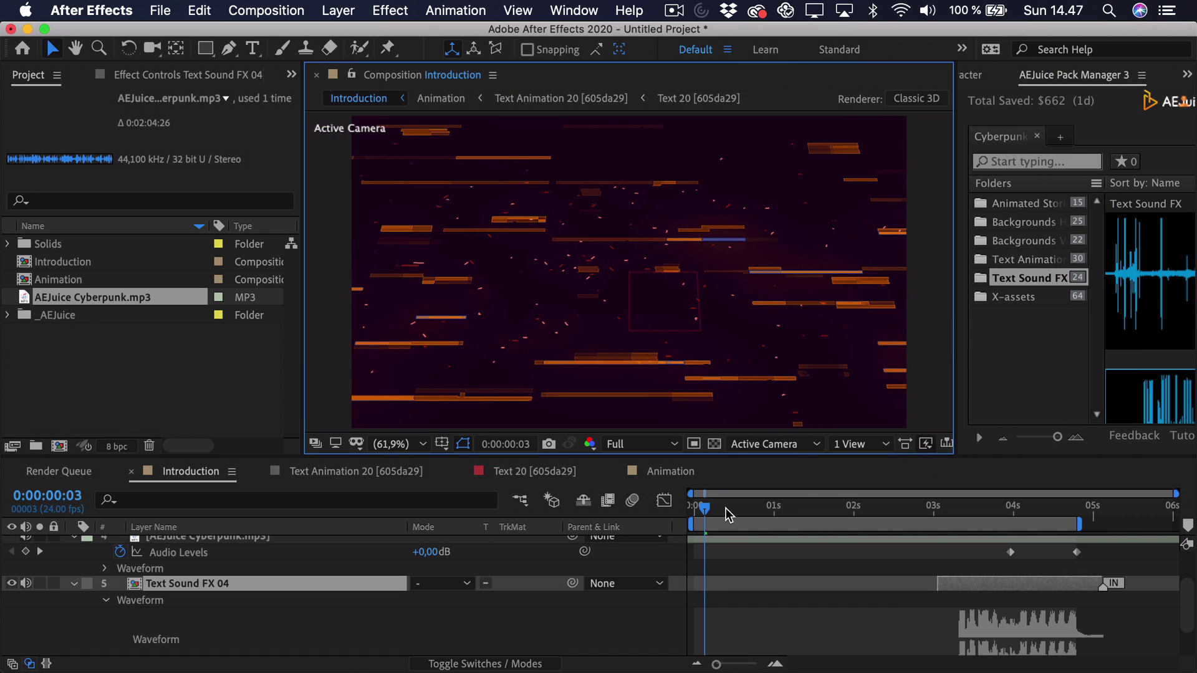
Step: Play back the complete intro from 0:00:00:00 at full resolution to review its picture and sound
{"action": "key", "text": "Home"}
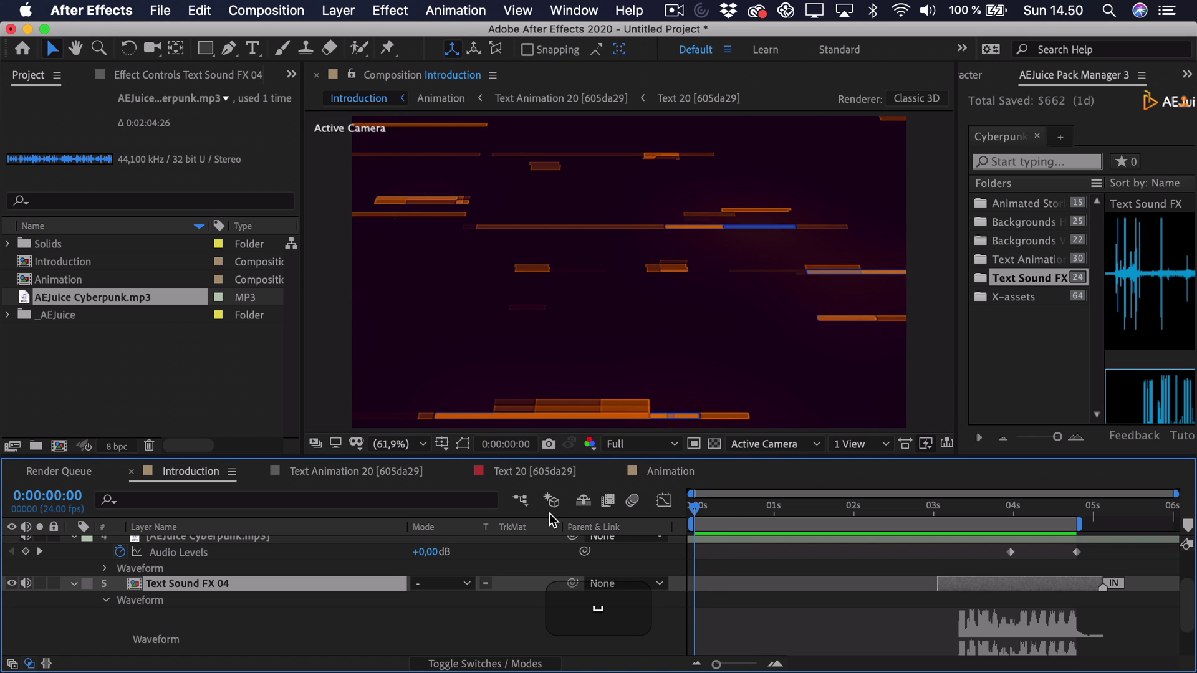
{"action": "key", "text": "space"}
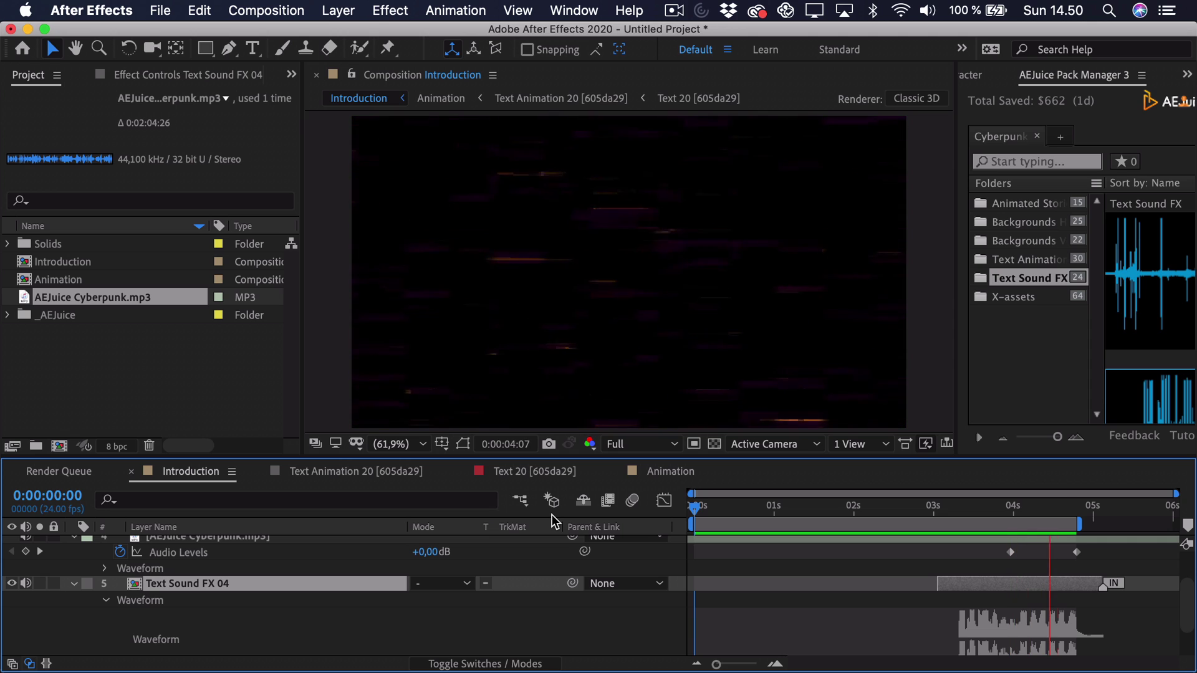
{"action": "key", "text": "space"}
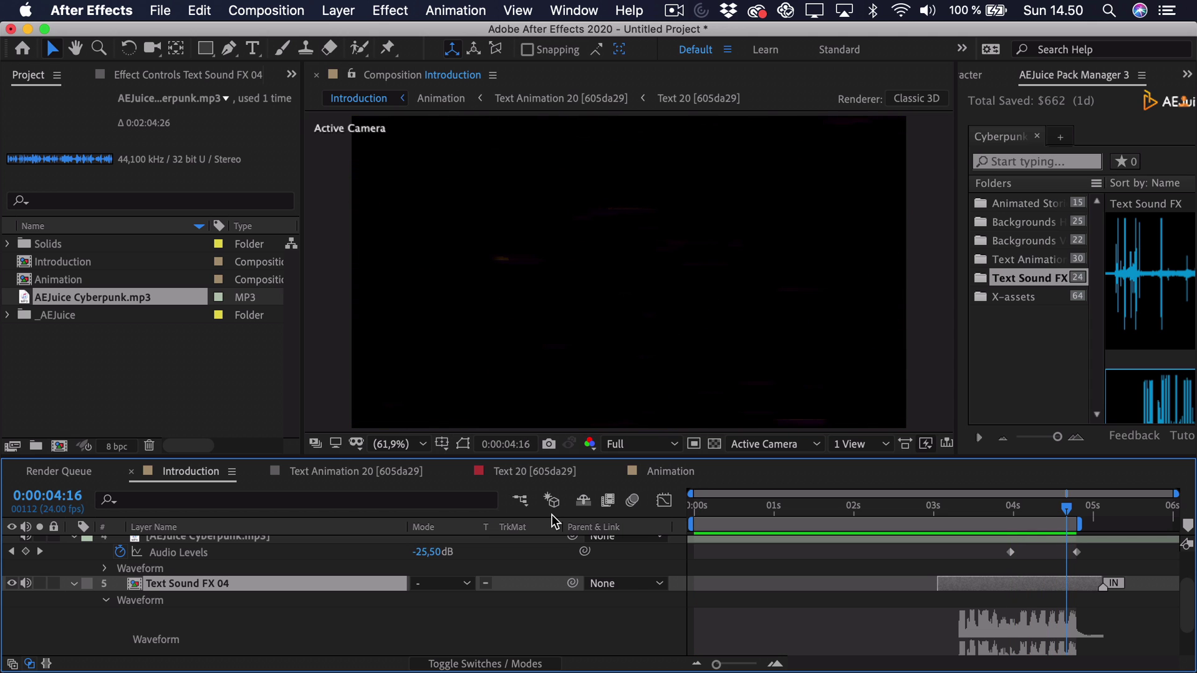